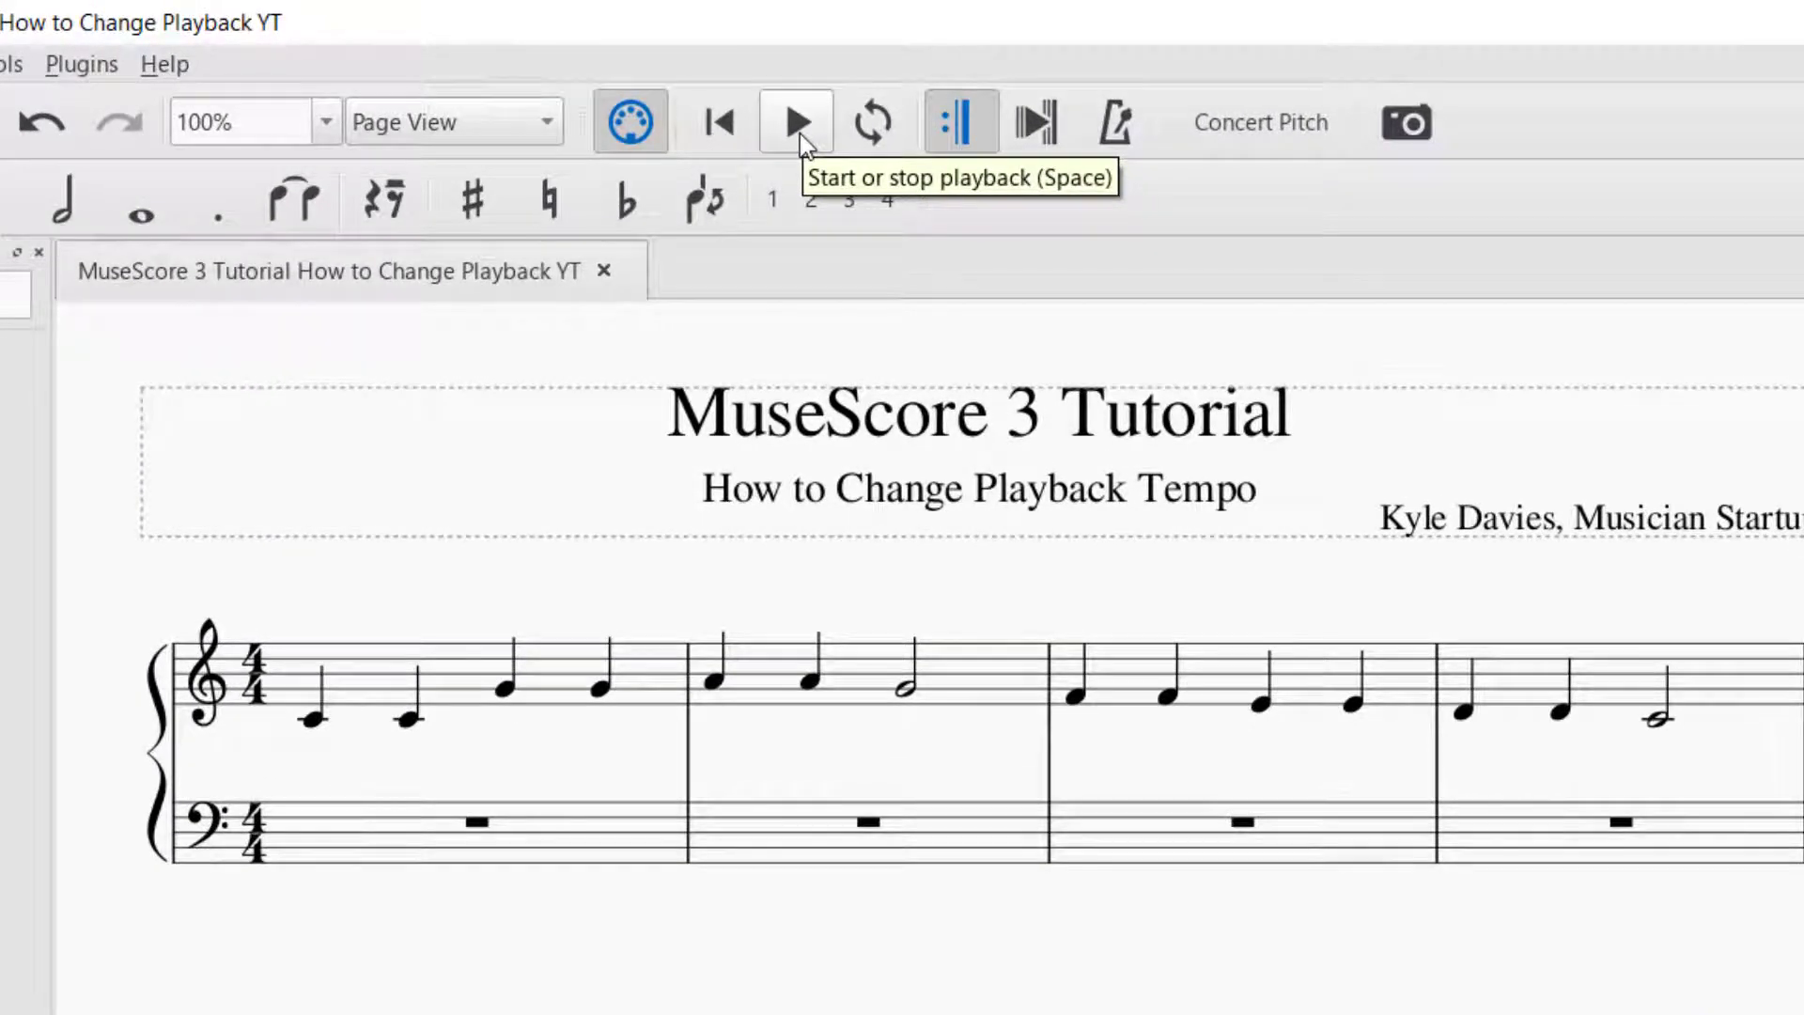
Play the score to hear its default tempo, stop playback, and rewind to the beginning
{"action": "left_click", "coordinate": [800, 134]}
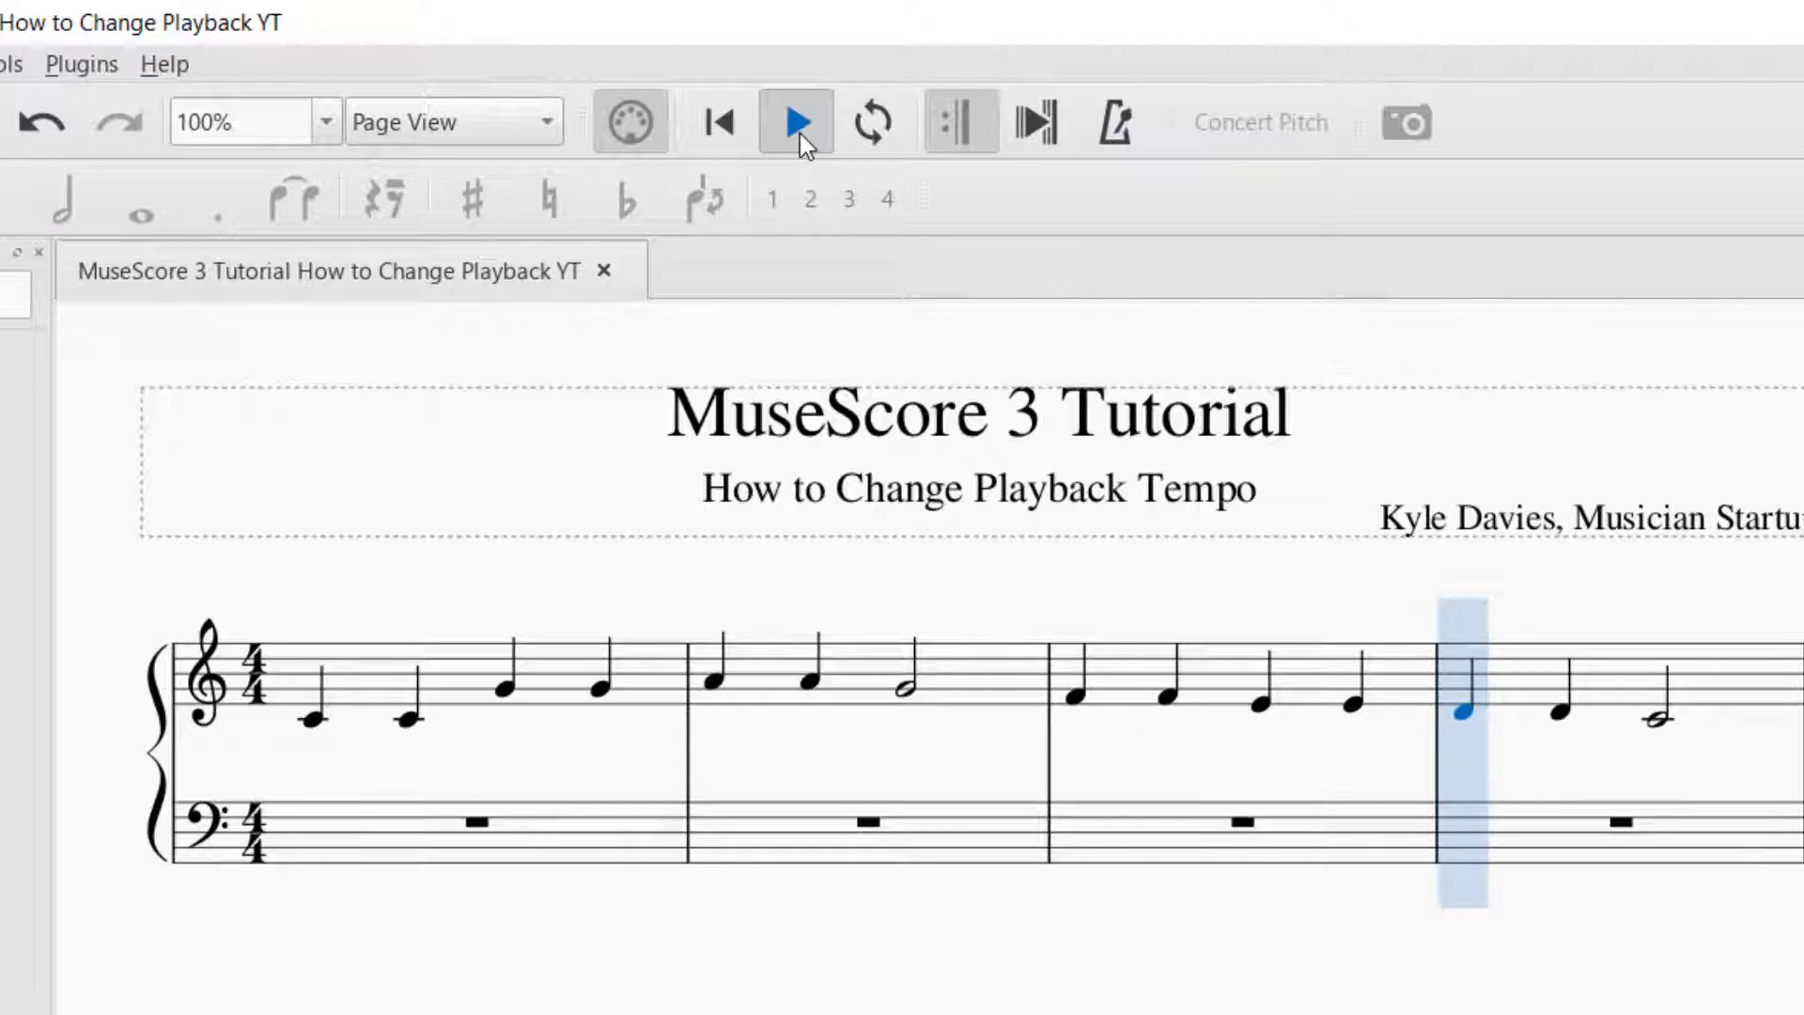
{"action": "left_click", "coordinate": [799, 133]}
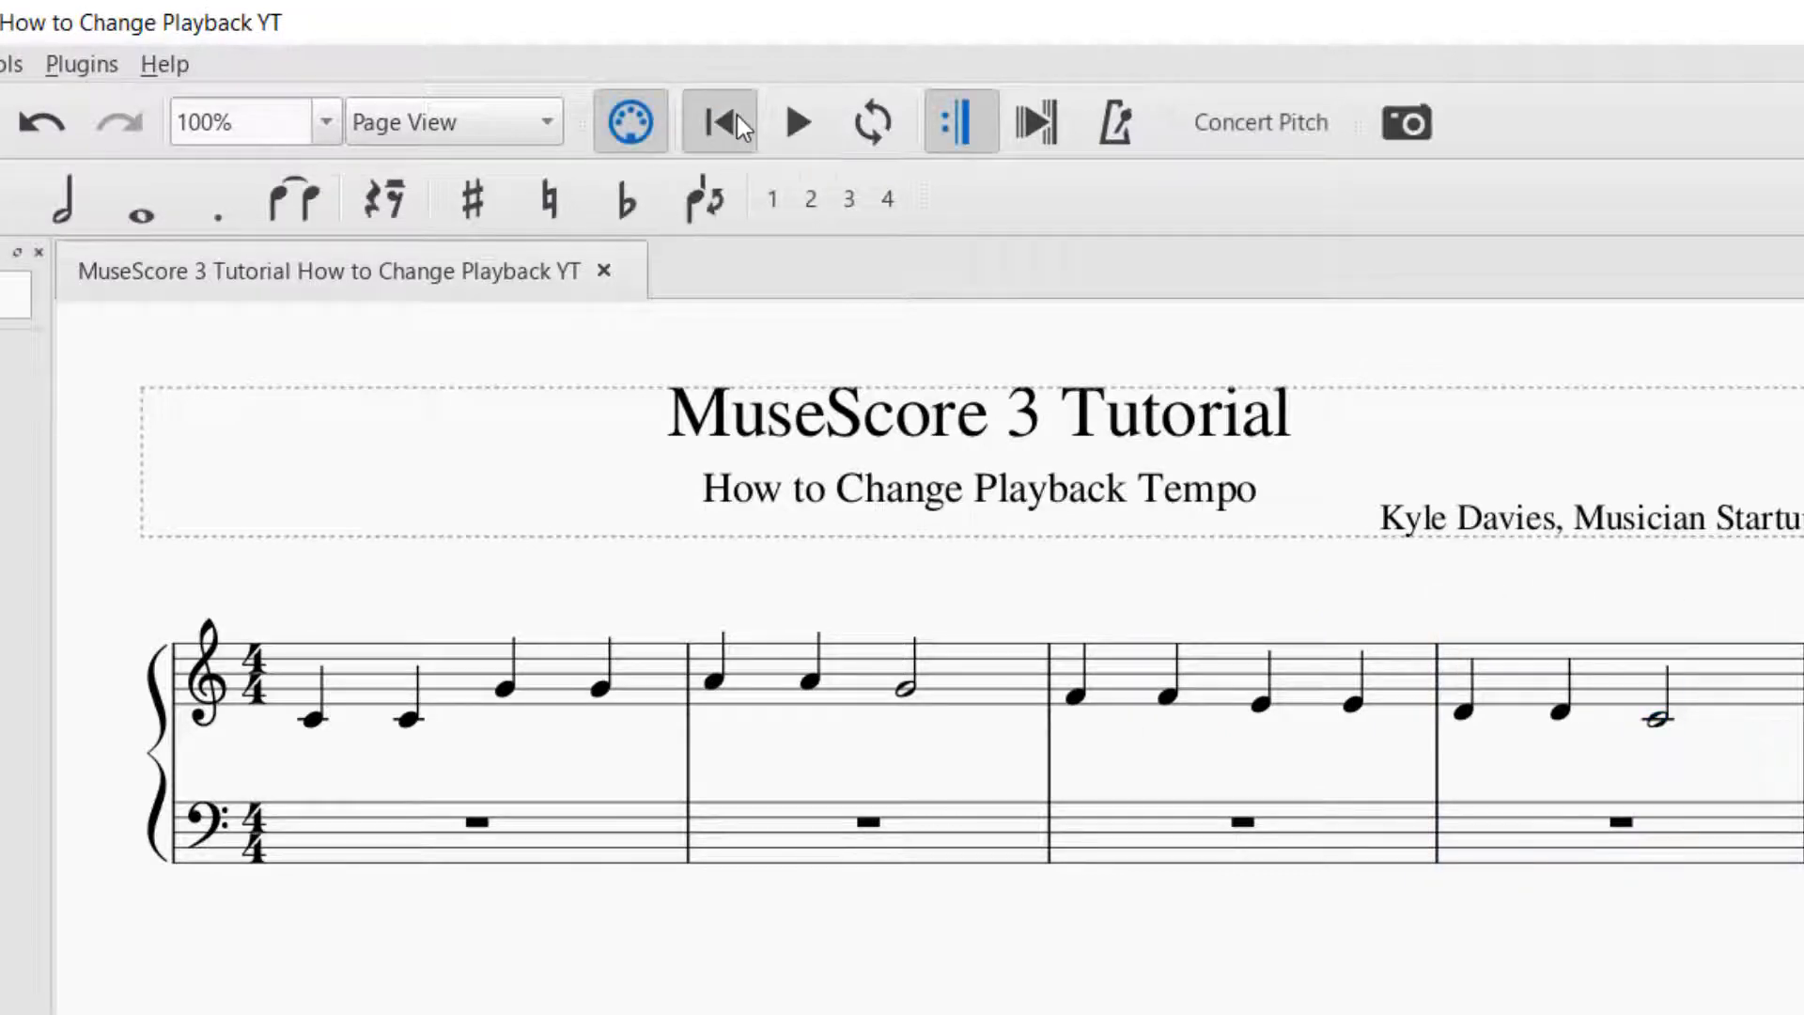
{"action": "left_click", "coordinate": [737, 115]}
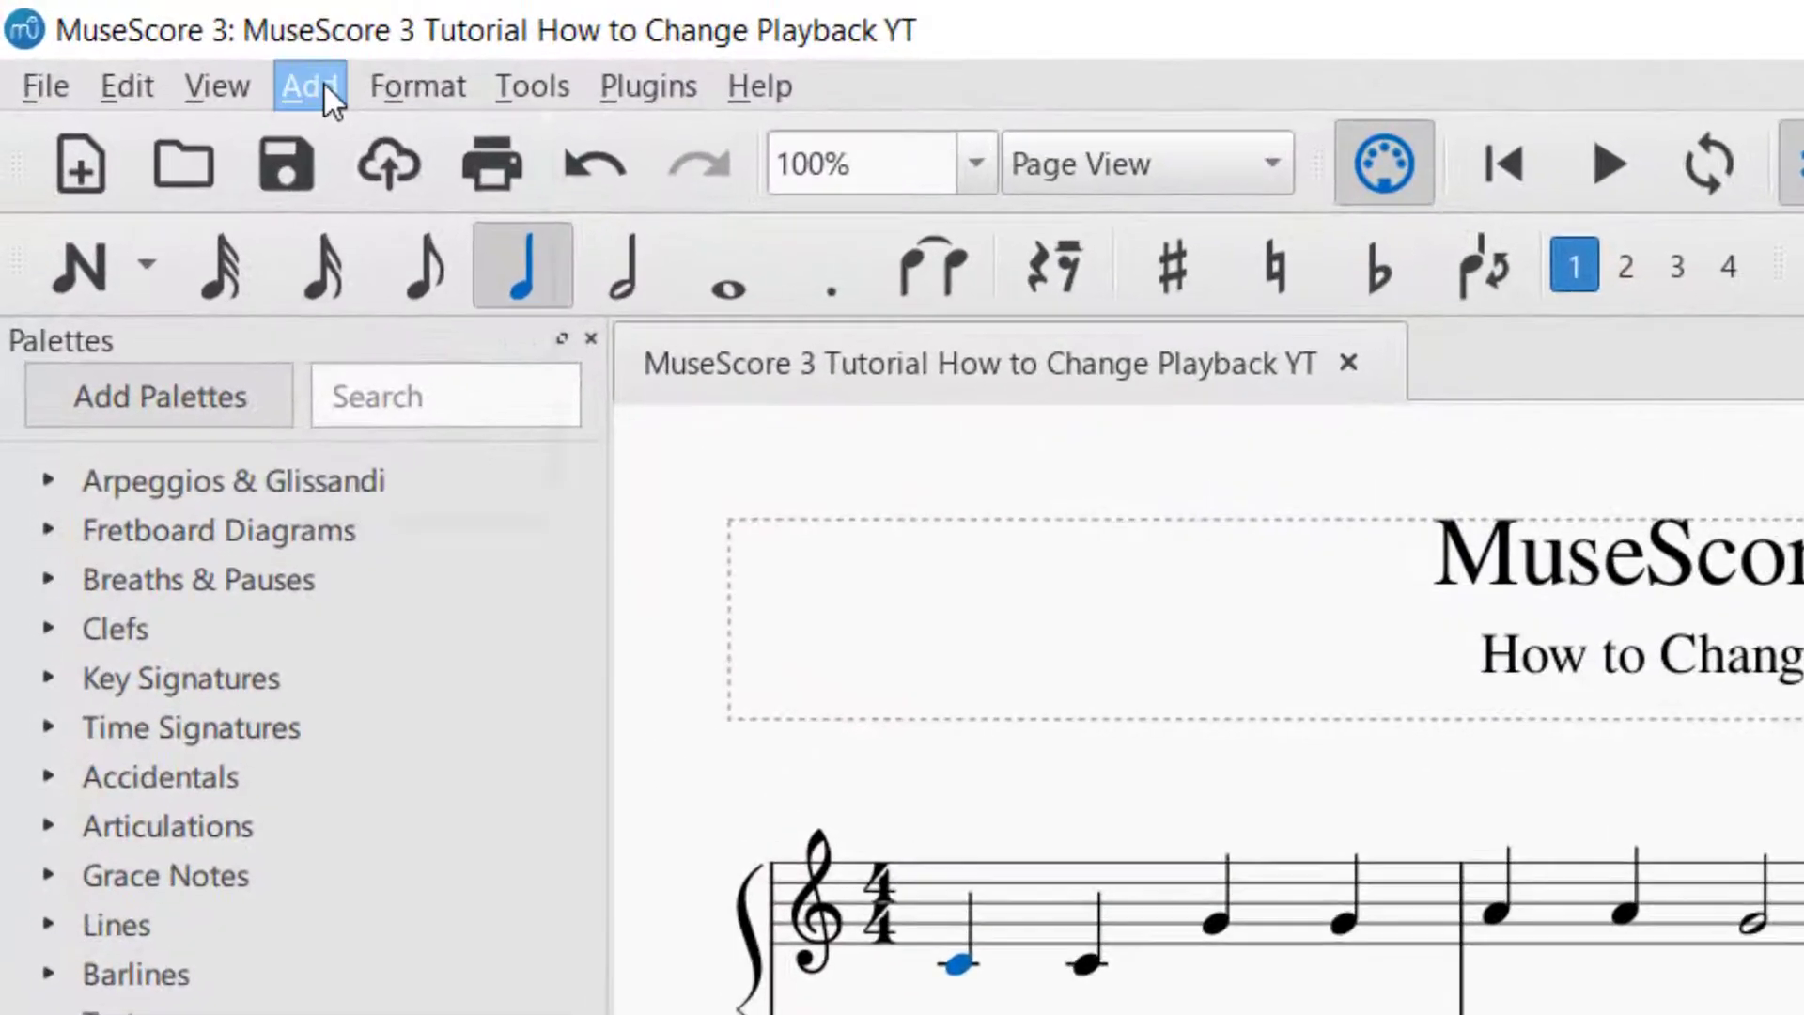
Show the Play Panel
{"action": "left_click", "coordinate": [324, 83]}
{"action": "mouse_move", "coordinate": [229, 66]}
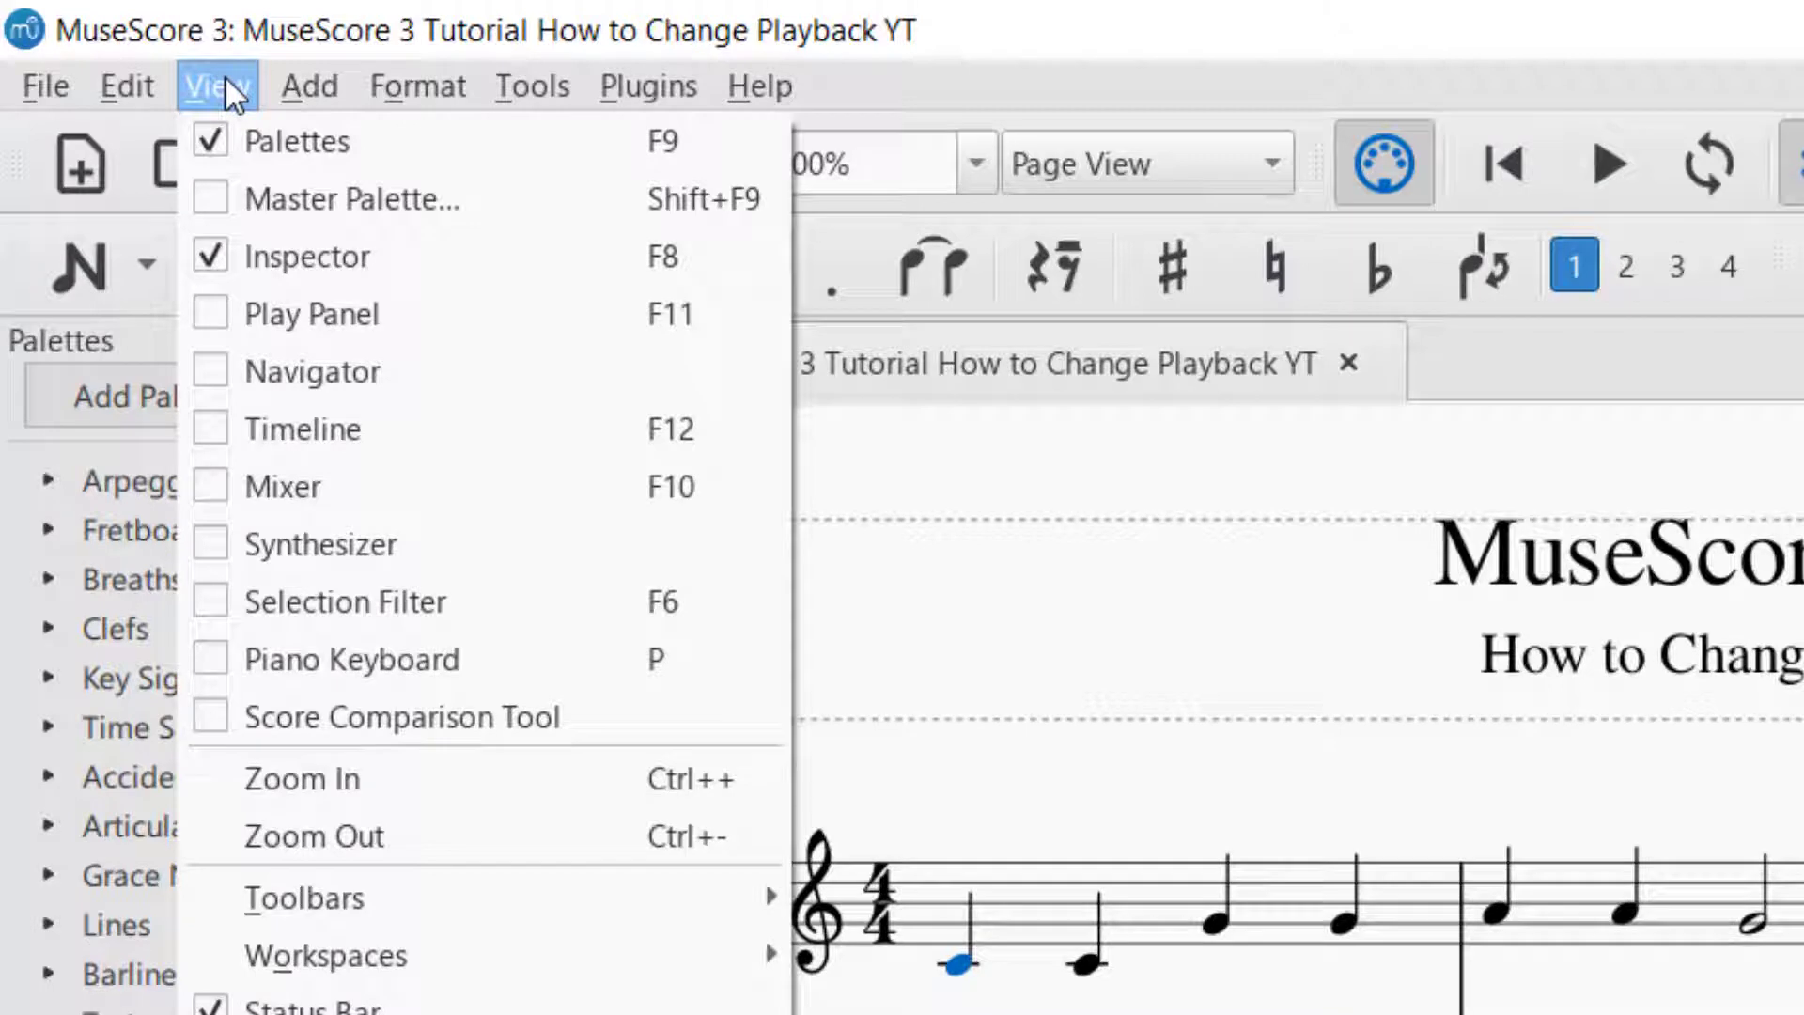
{"action": "left_click", "coordinate": [211, 314]}
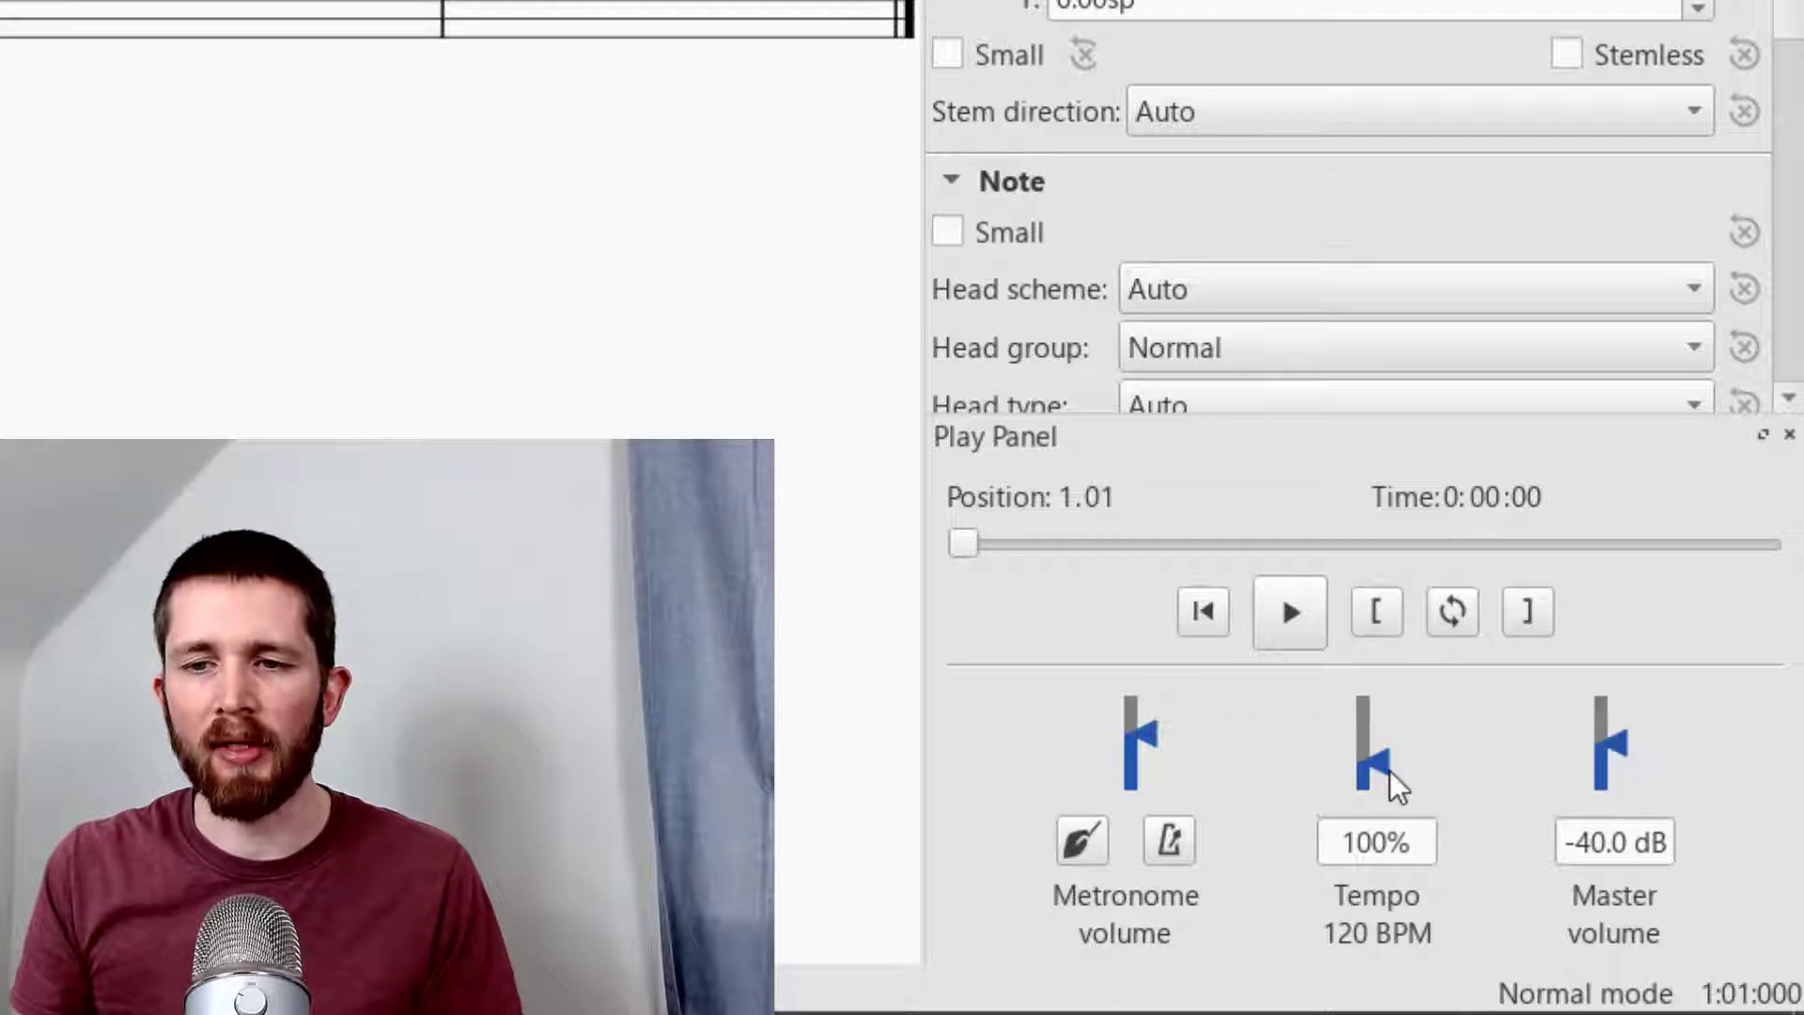
Lower the playback tempo in the Play Panel to 50%
{"action": "left_click_drag", "start_coordinate": [1390, 771], "coordinate": [1355, 782]}
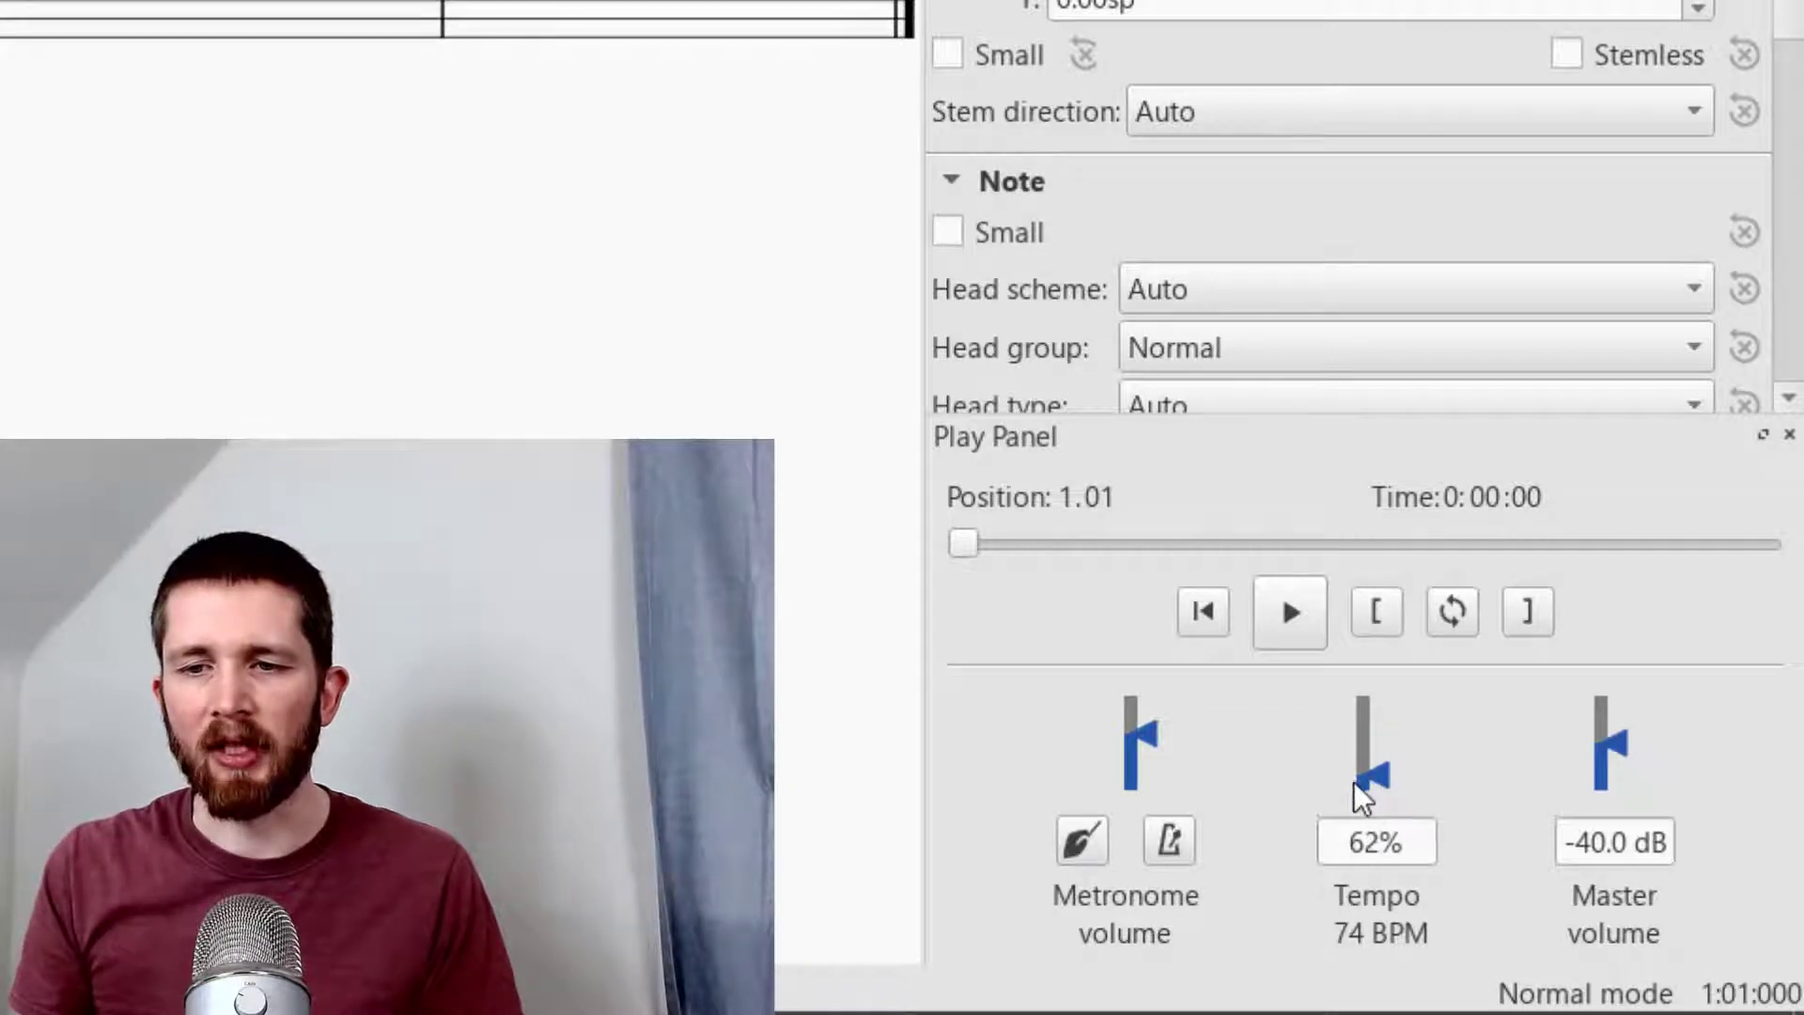
{"action": "double_click", "coordinate": [1374, 841]}
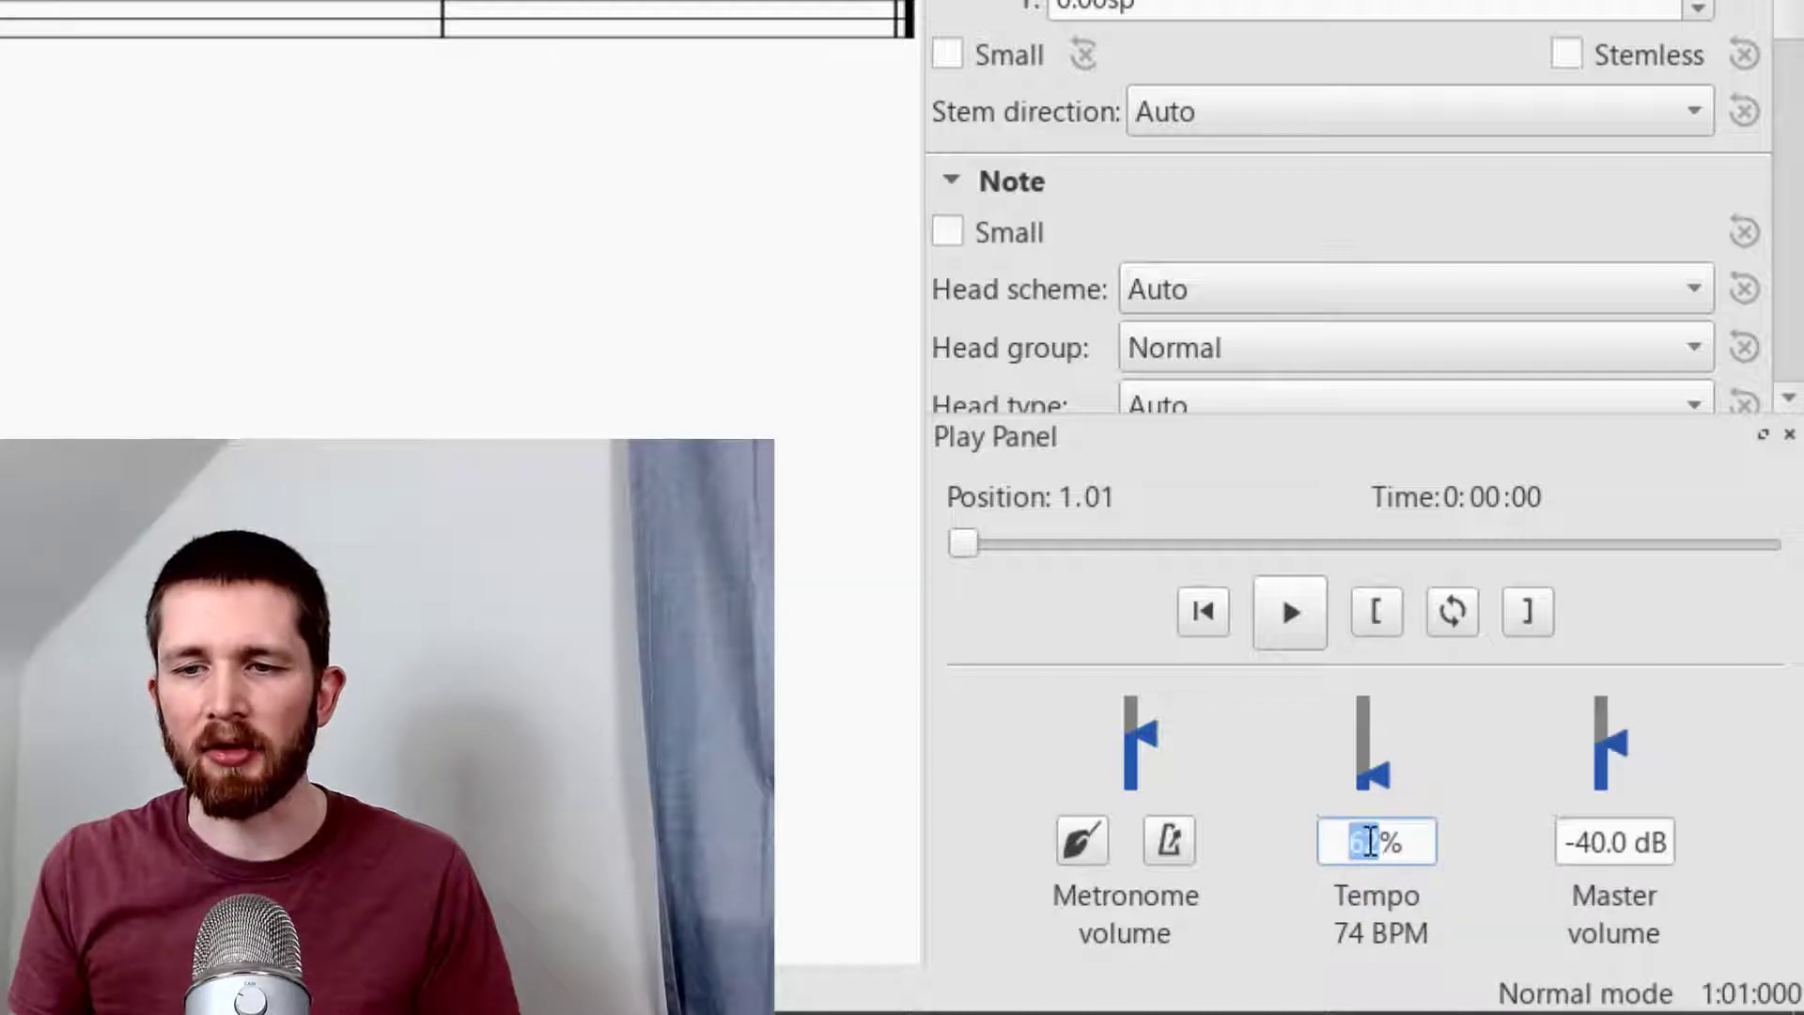
{"action": "type", "text": "50"}
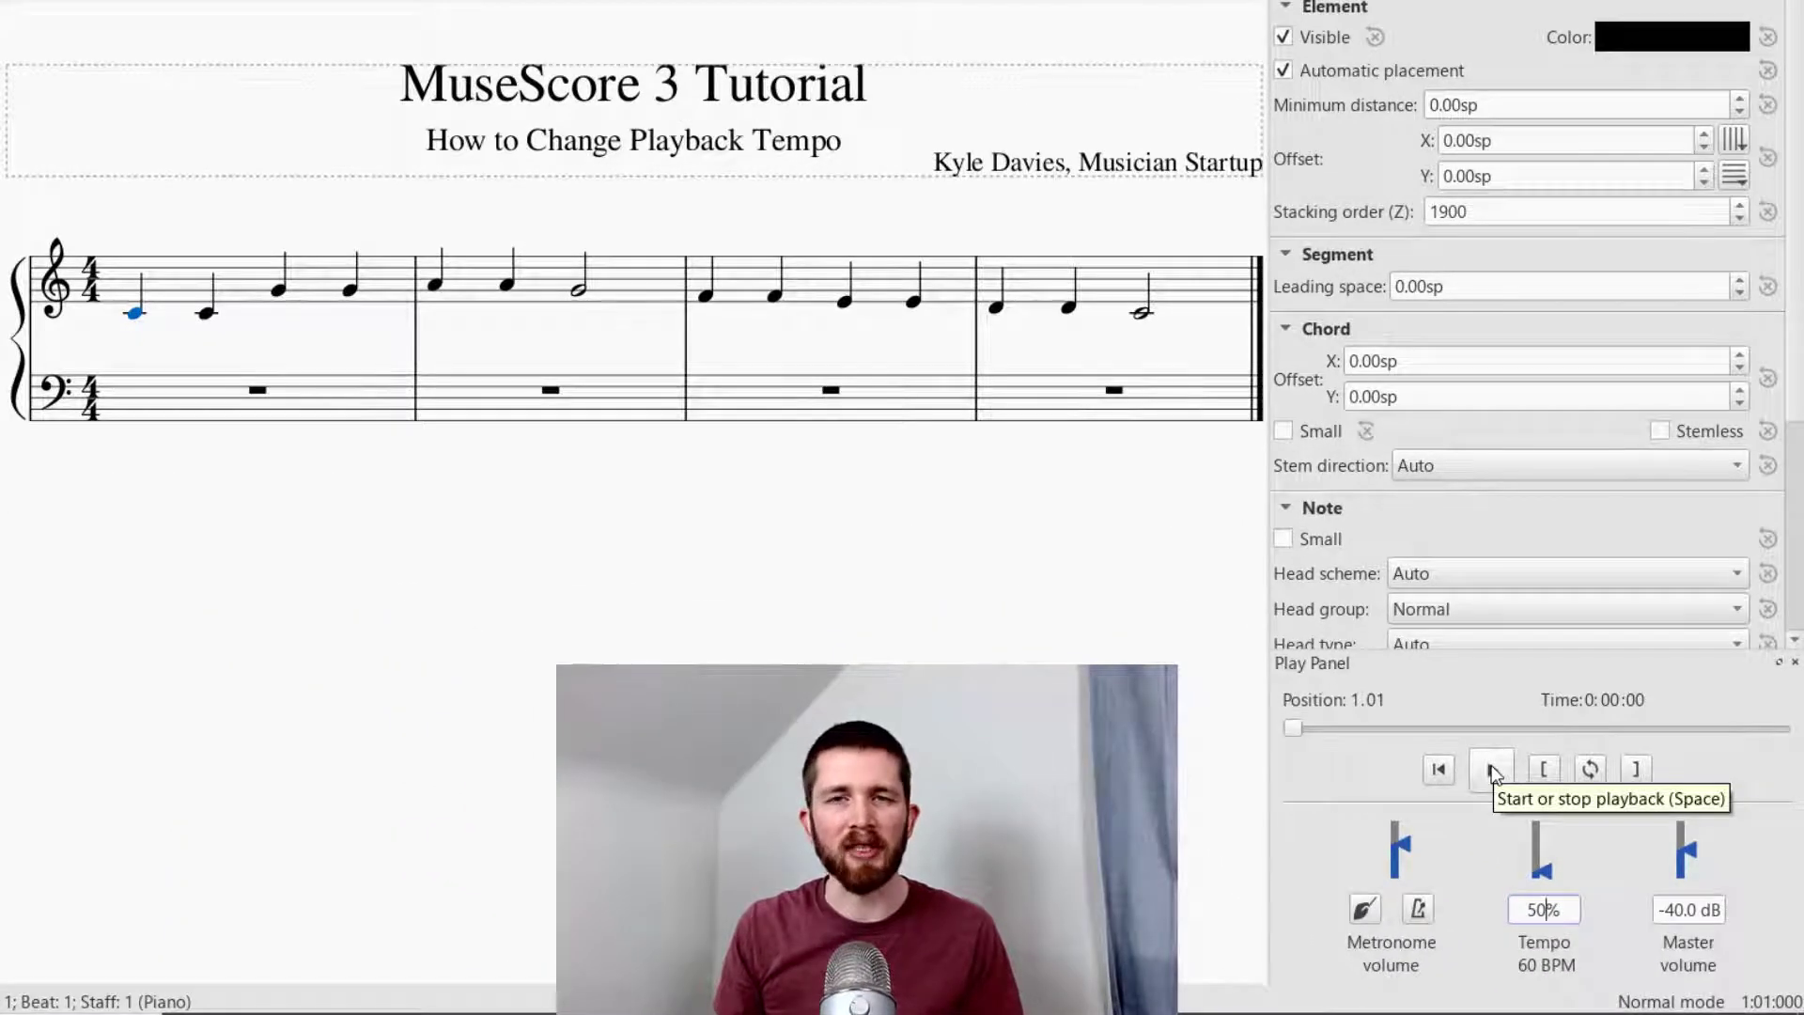
Play the score at the reduced speed, stop playback, and rewind to the beginning
{"action": "left_click", "coordinate": [1492, 769]}
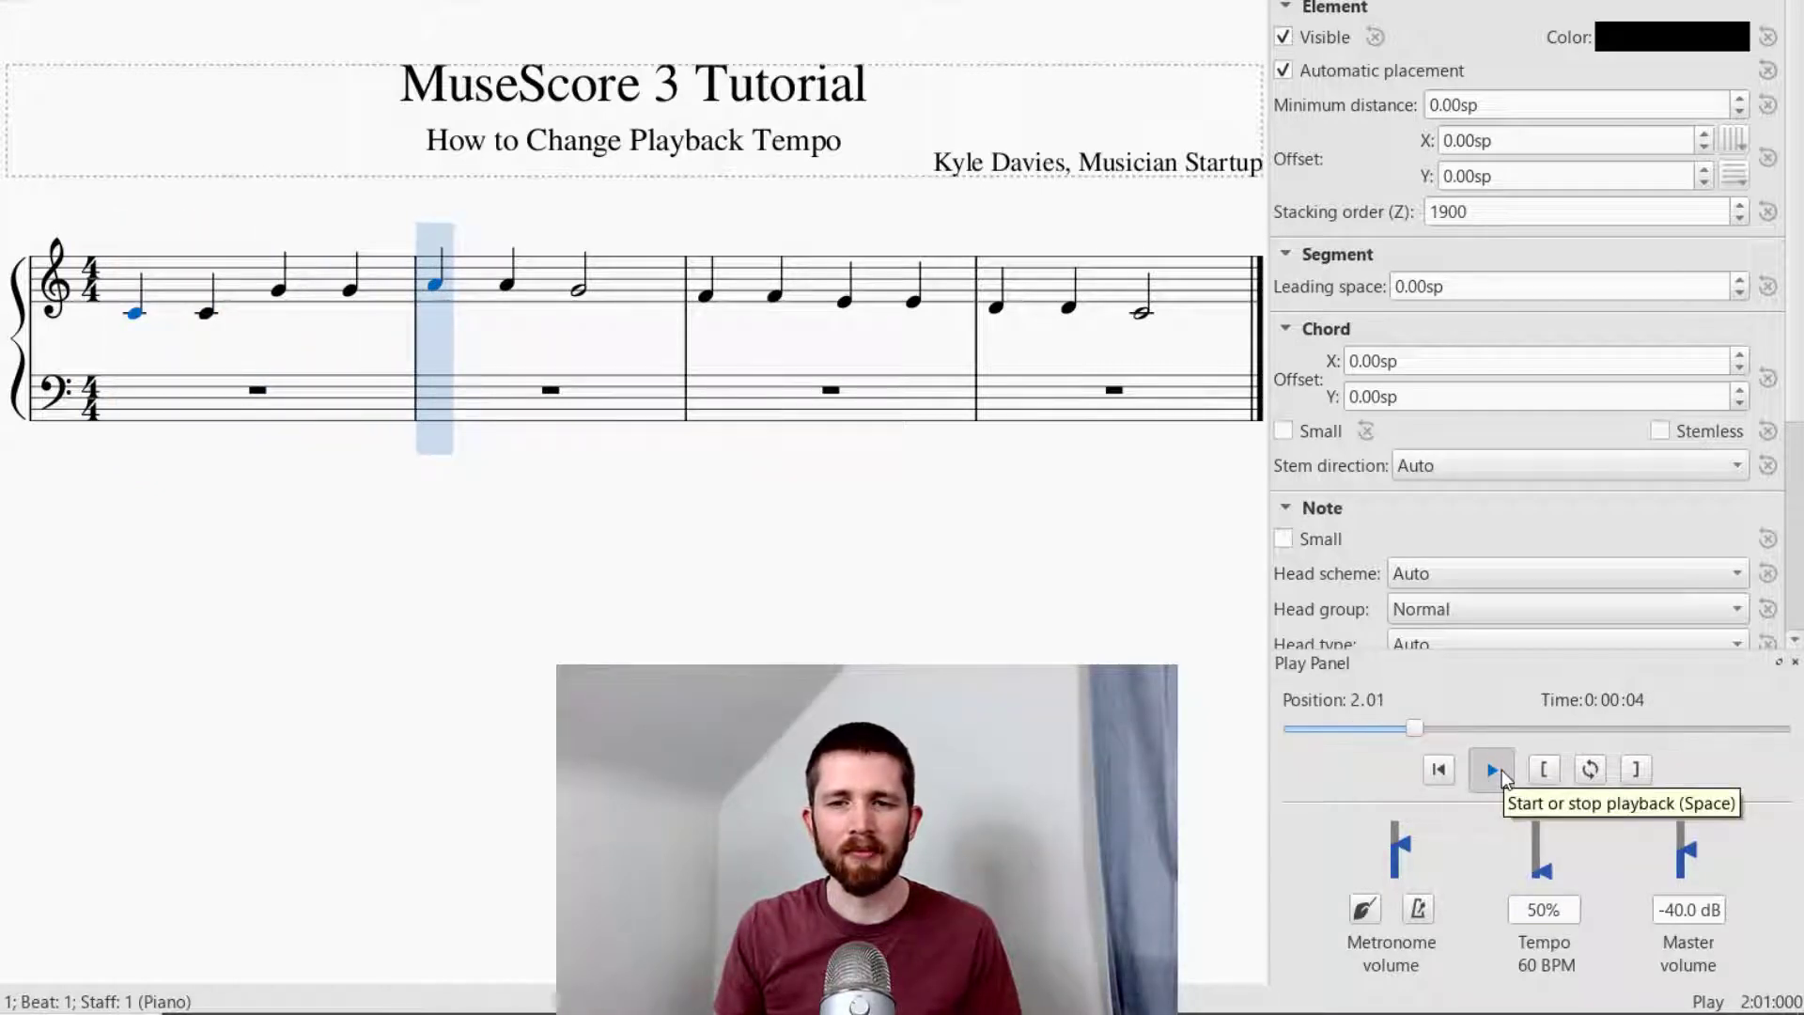
{"action": "left_click", "coordinate": [1502, 769]}
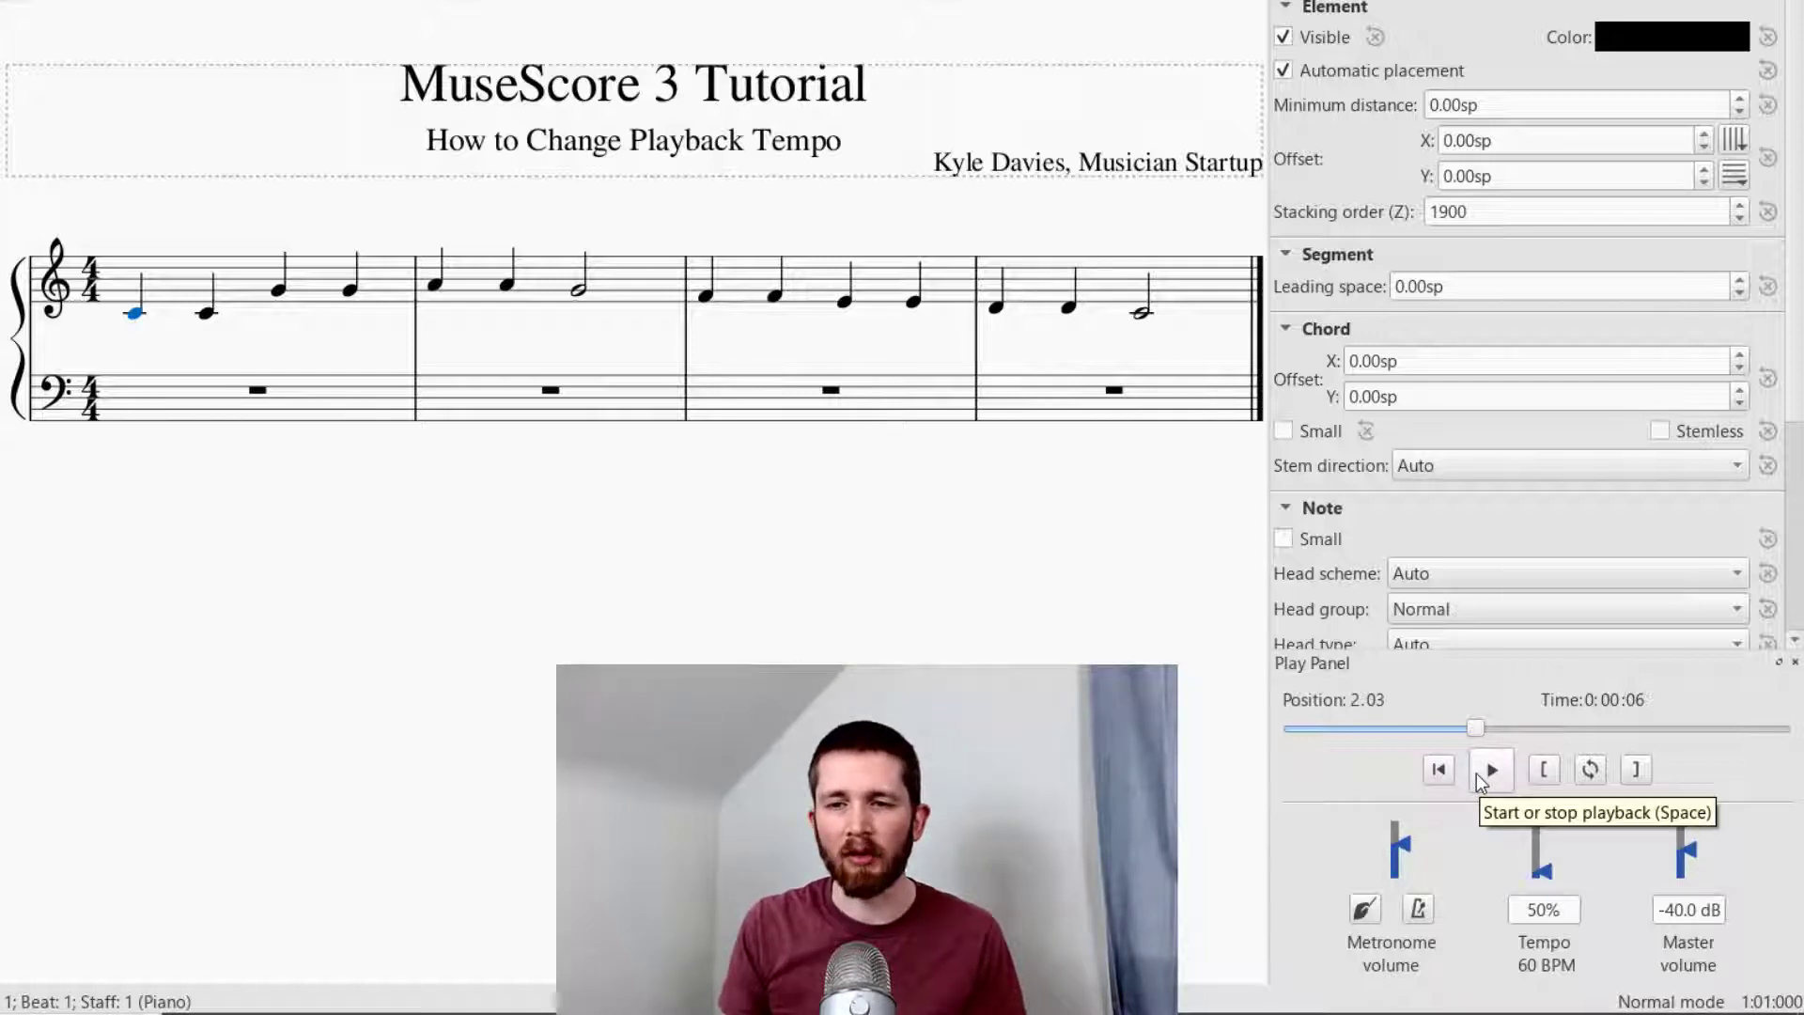
{"action": "left_click", "coordinate": [1452, 770]}
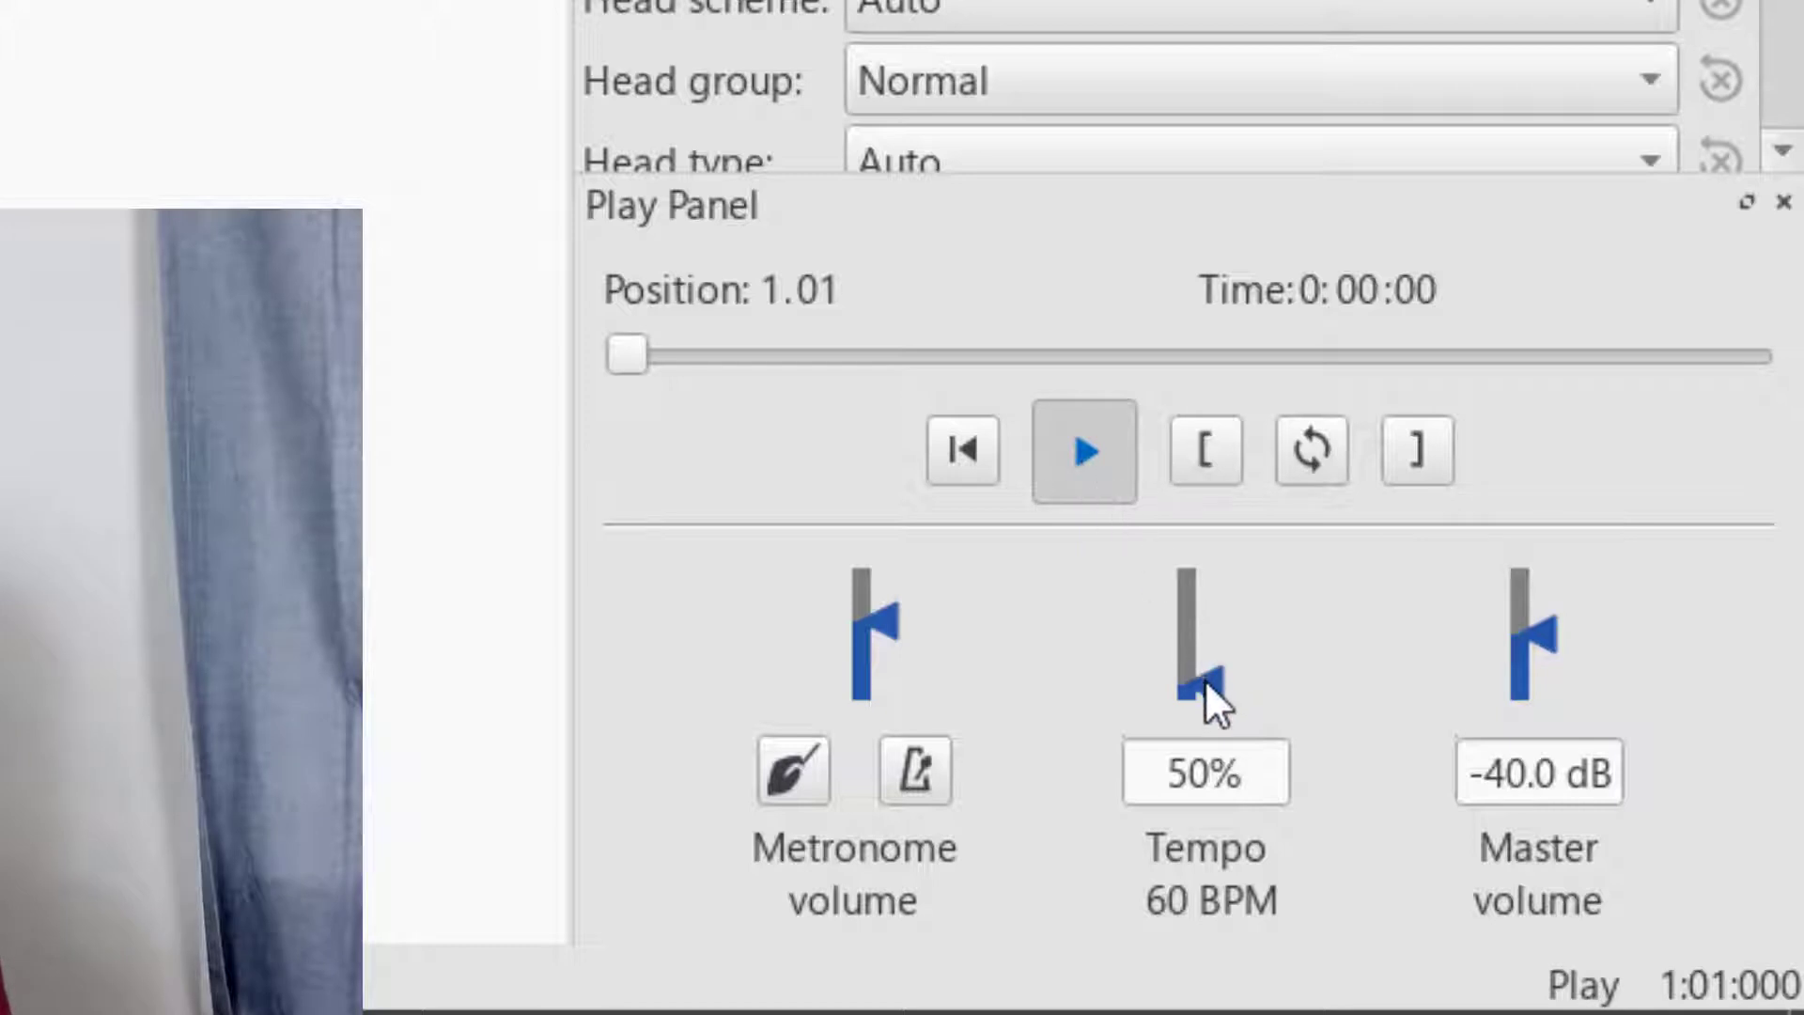
Raise the playback tempo to 85% during playback, and rewind the score to the beginning
{"action": "mouse_move", "coordinate": [1212, 690]}
{"action": "left_mouse_down"}
{"action": "mouse_move", "coordinate": [1208, 592]}
{"action": "mouse_move", "coordinate": [1203, 671]}
{"action": "left_mouse_up"}
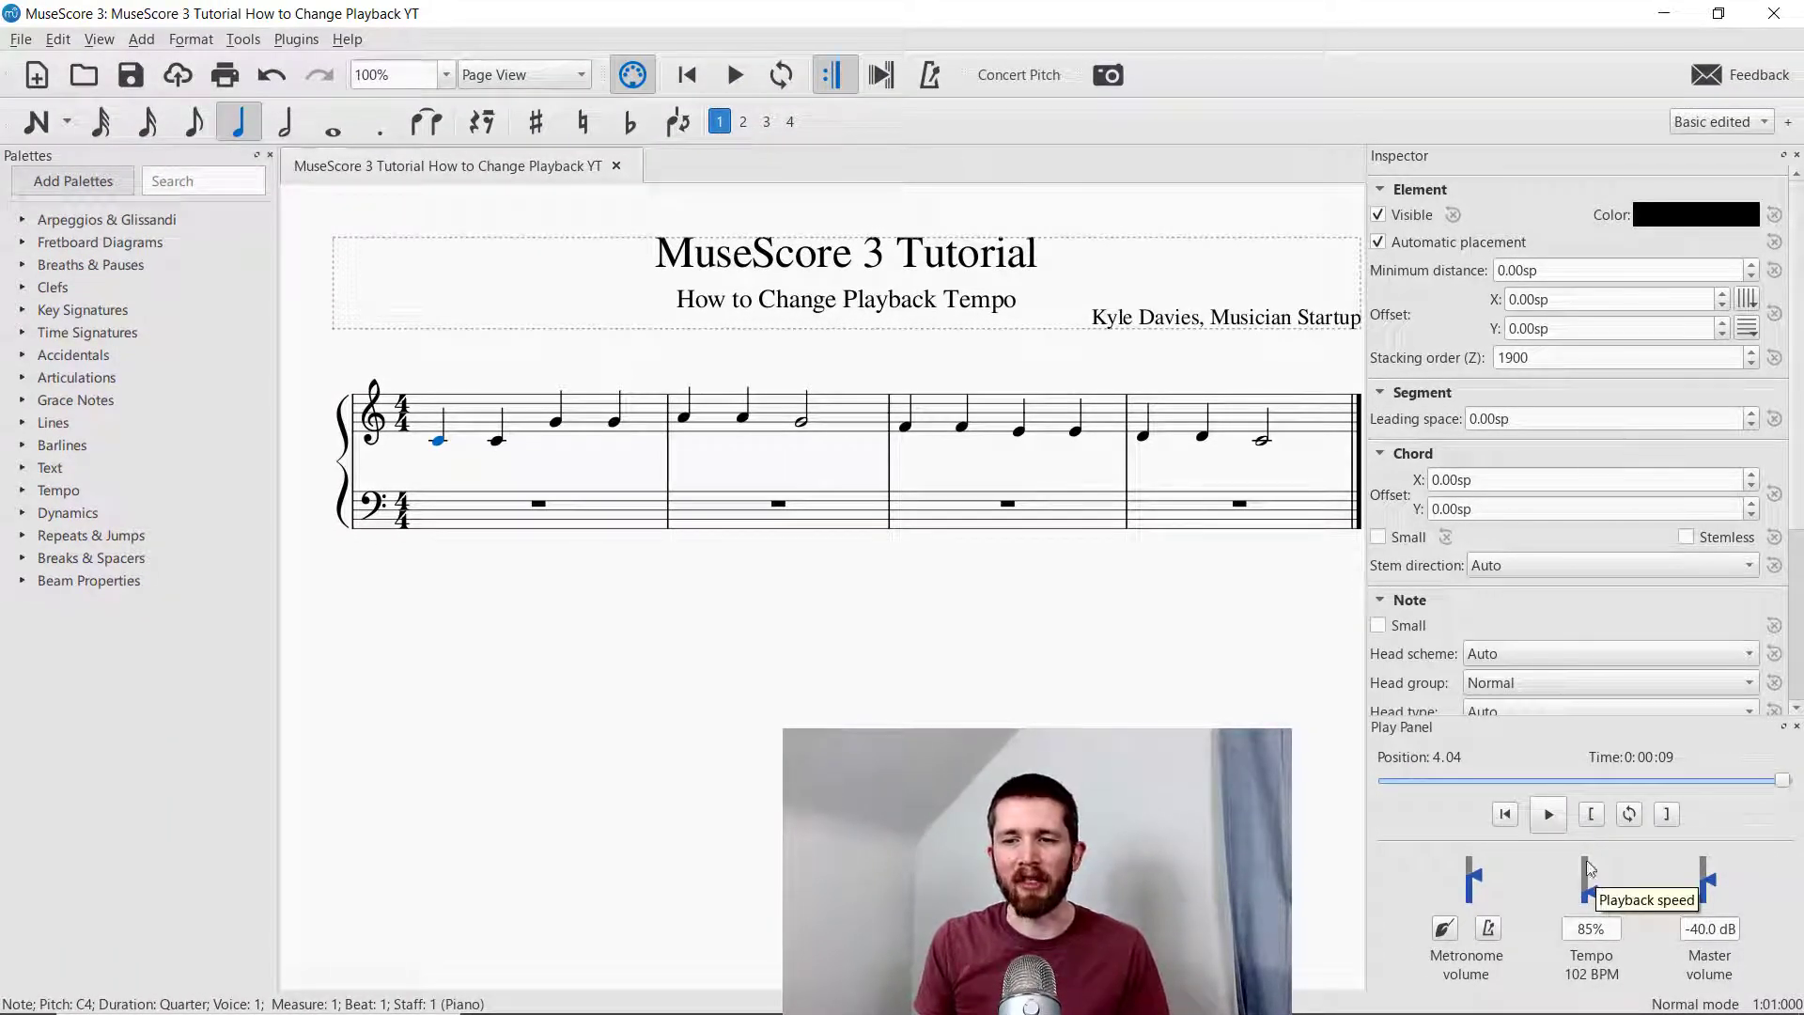
{"action": "left_click", "coordinate": [1504, 816]}
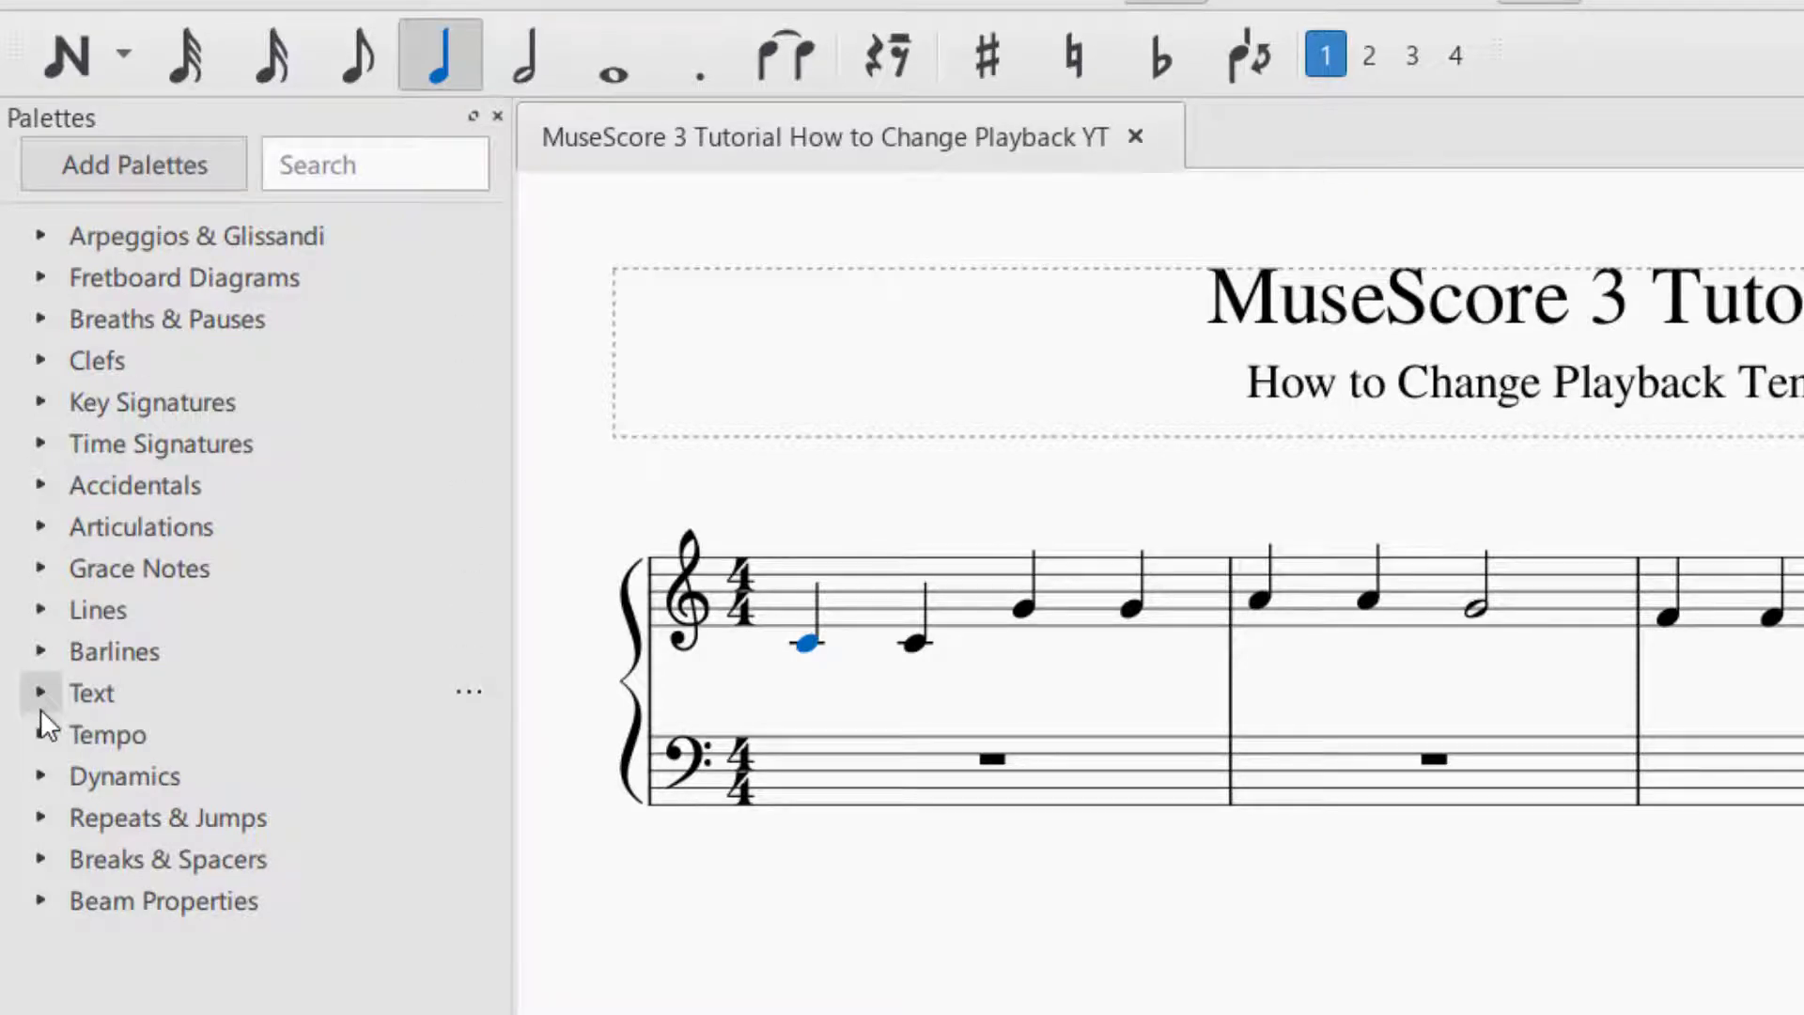
Add a quarter note = 80 tempo marking at the first note, and play a few measures to hear it
{"action": "left_click", "coordinate": [42, 734]}
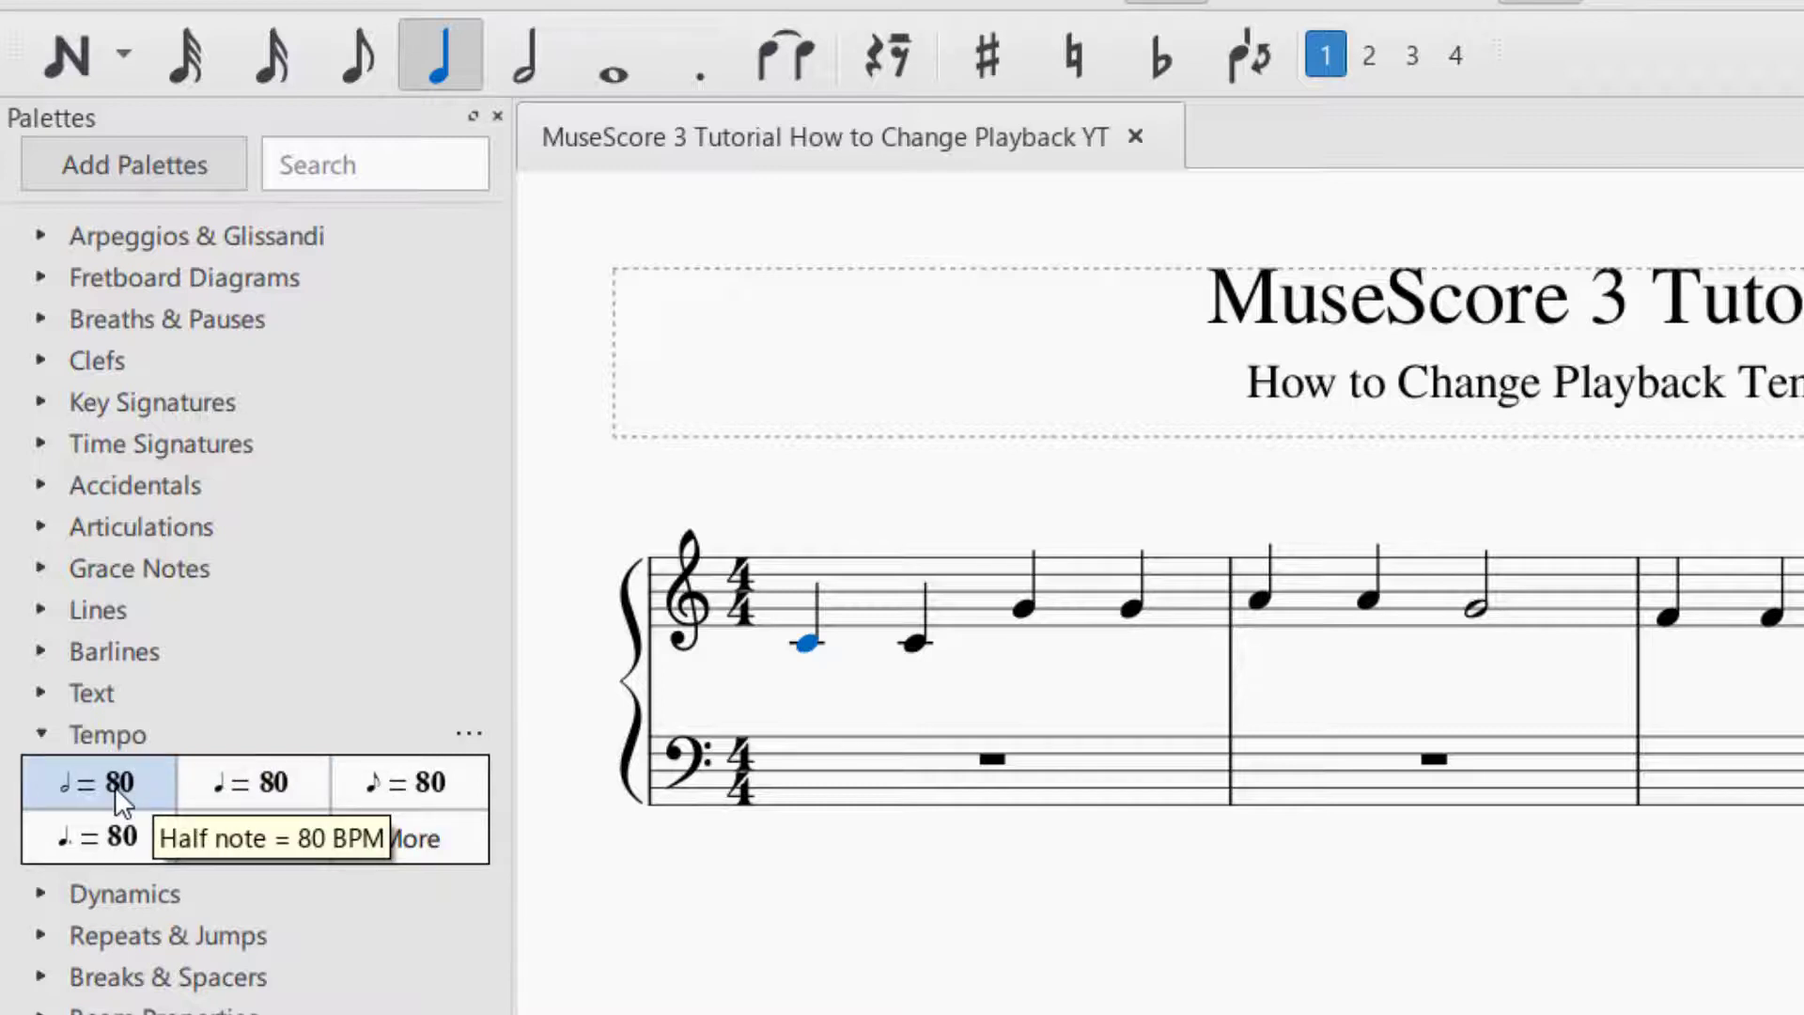
{"action": "left_click", "coordinate": [229, 787]}
{"action": "left_click_drag", "start_coordinate": [228, 786], "coordinate": [799, 629]}
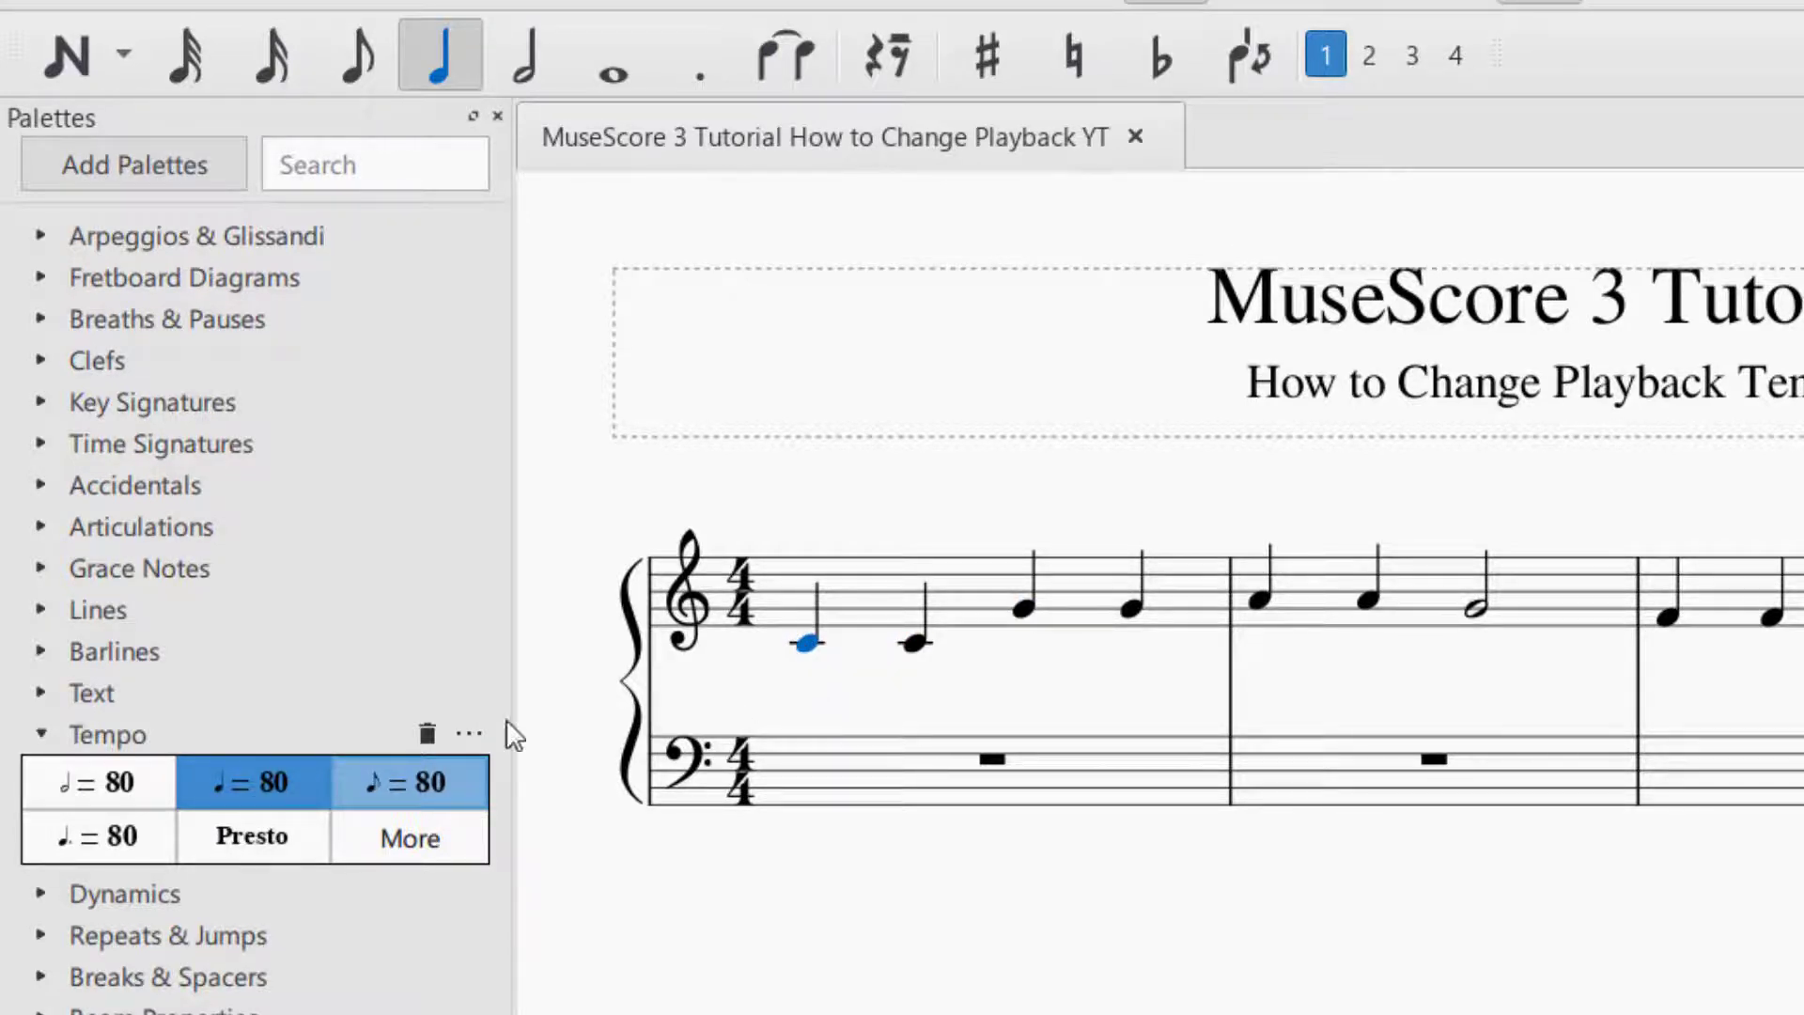
{"action": "left_click", "coordinate": [268, 791]}
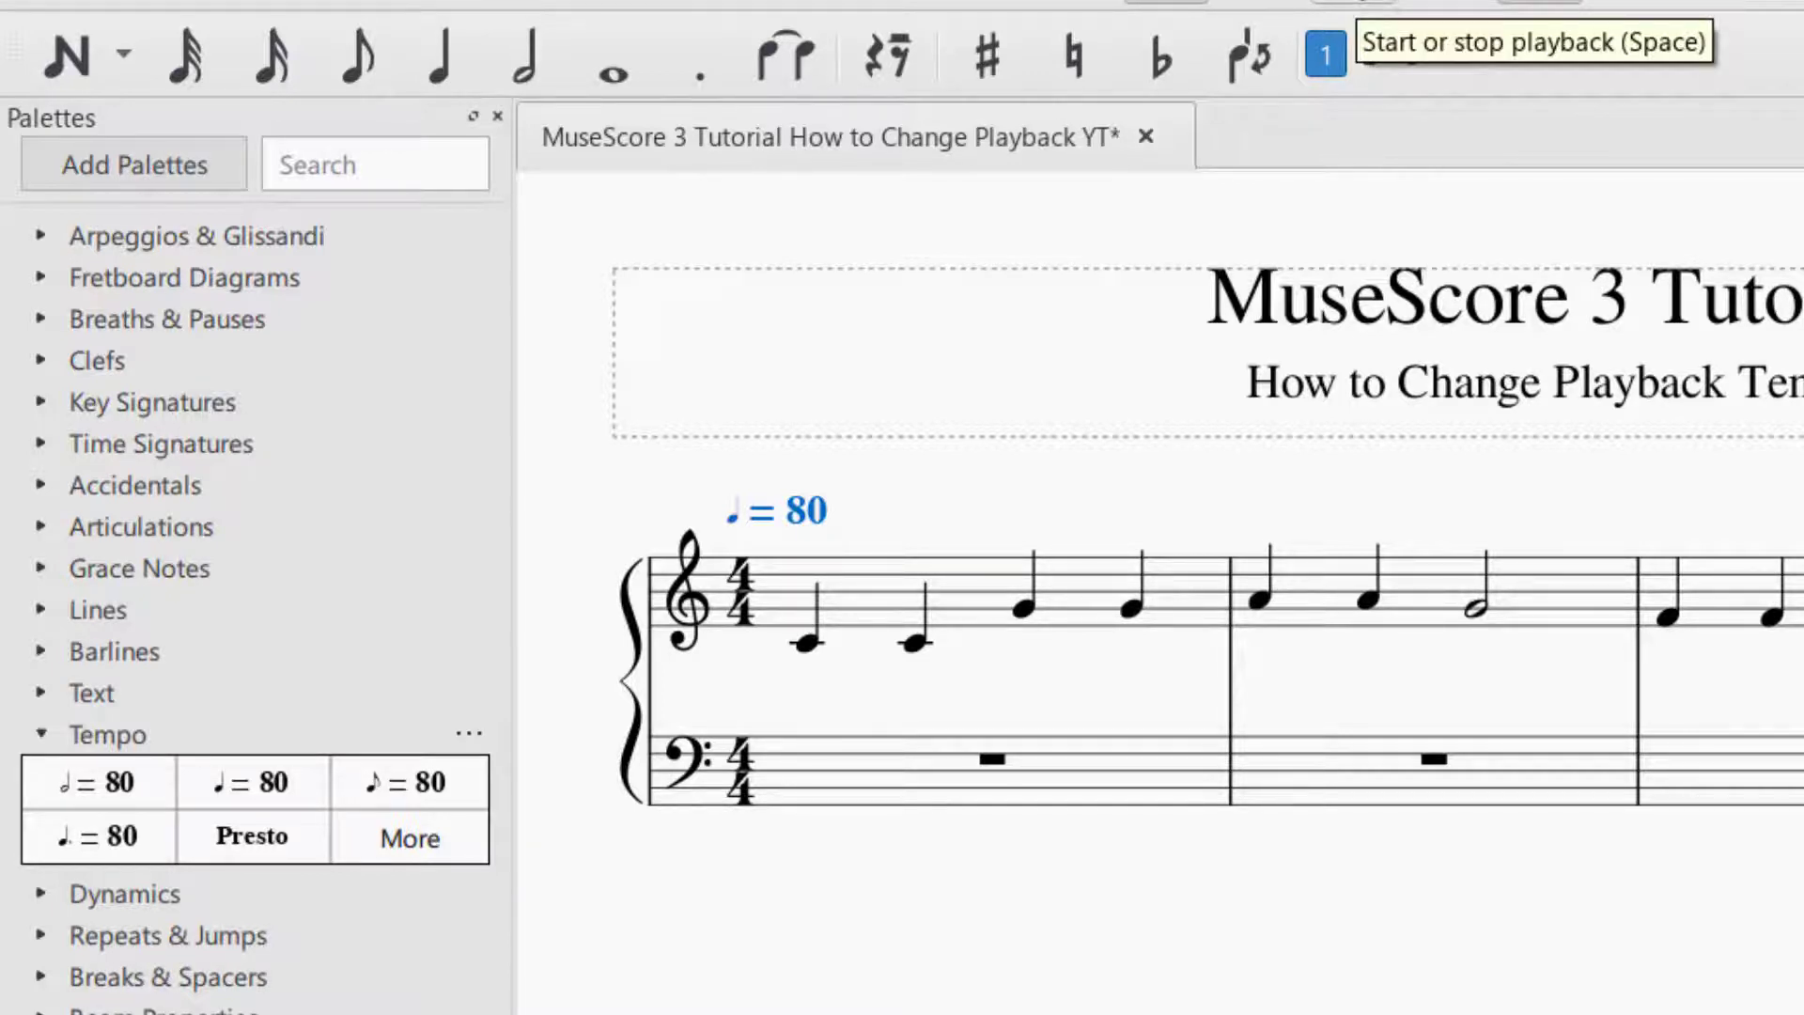
{"action": "left_click", "coordinate": [1342, 2]}
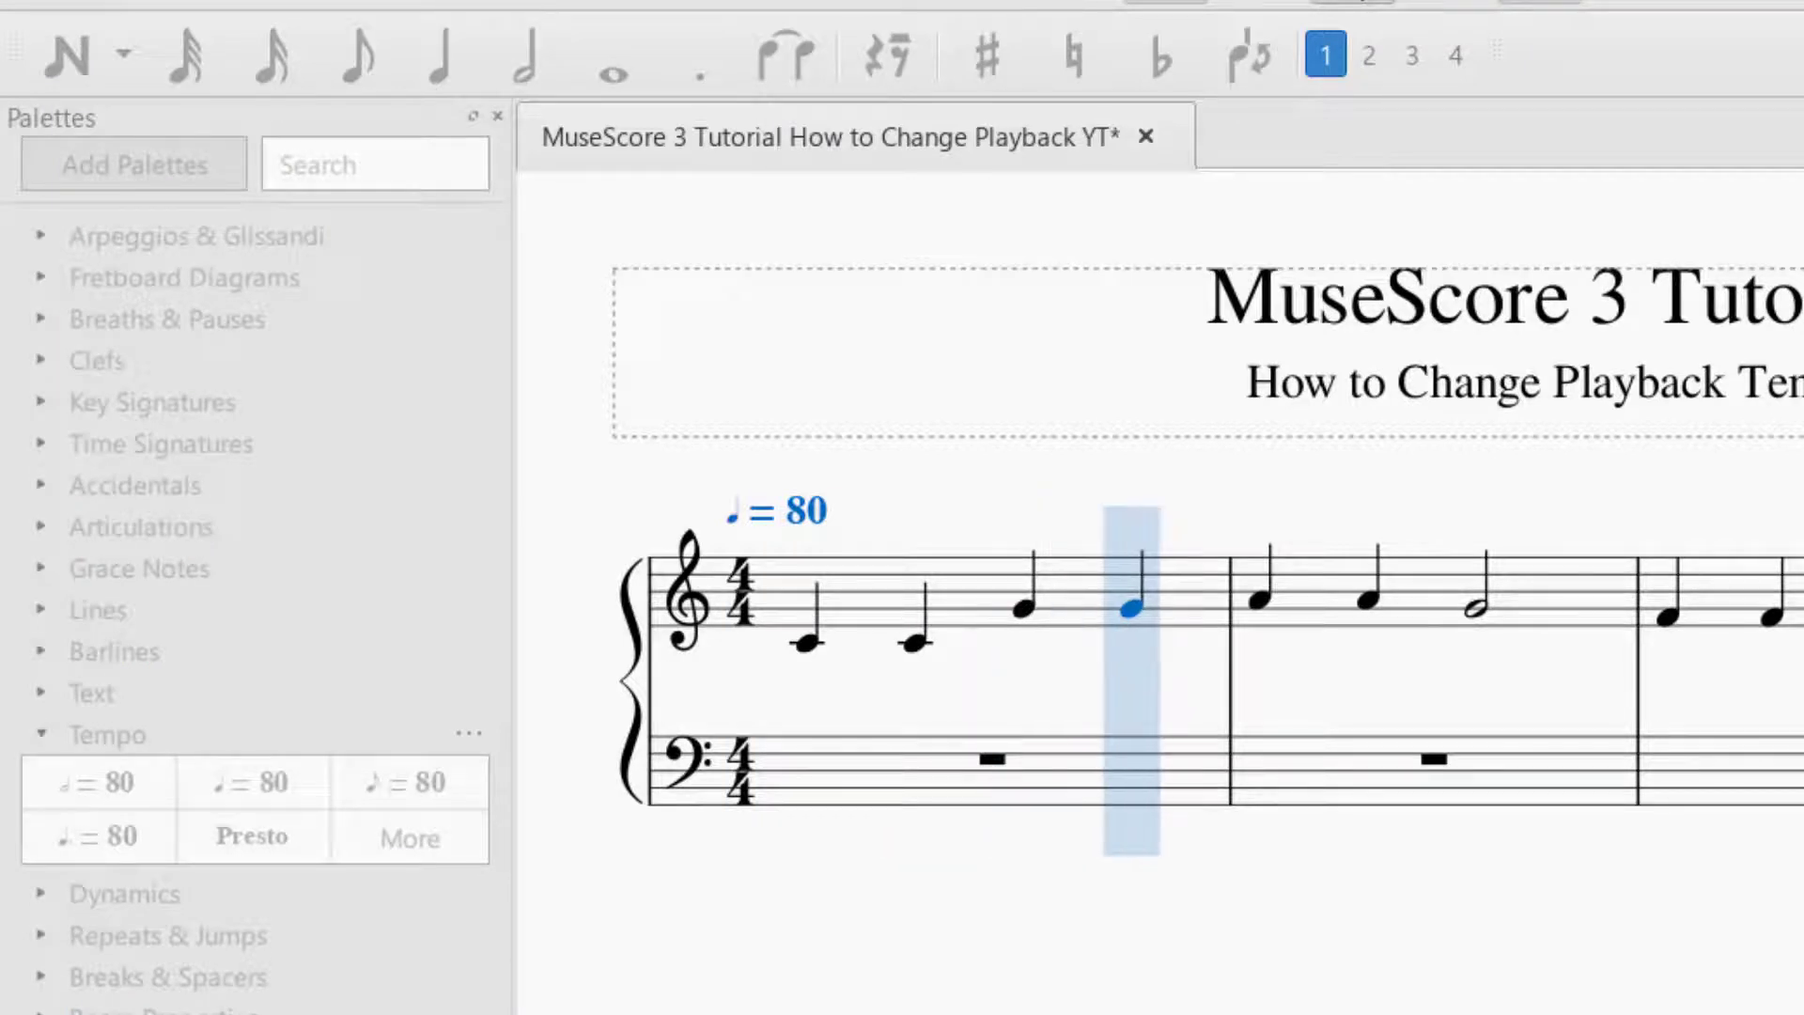
{"action": "key", "text": "space"}
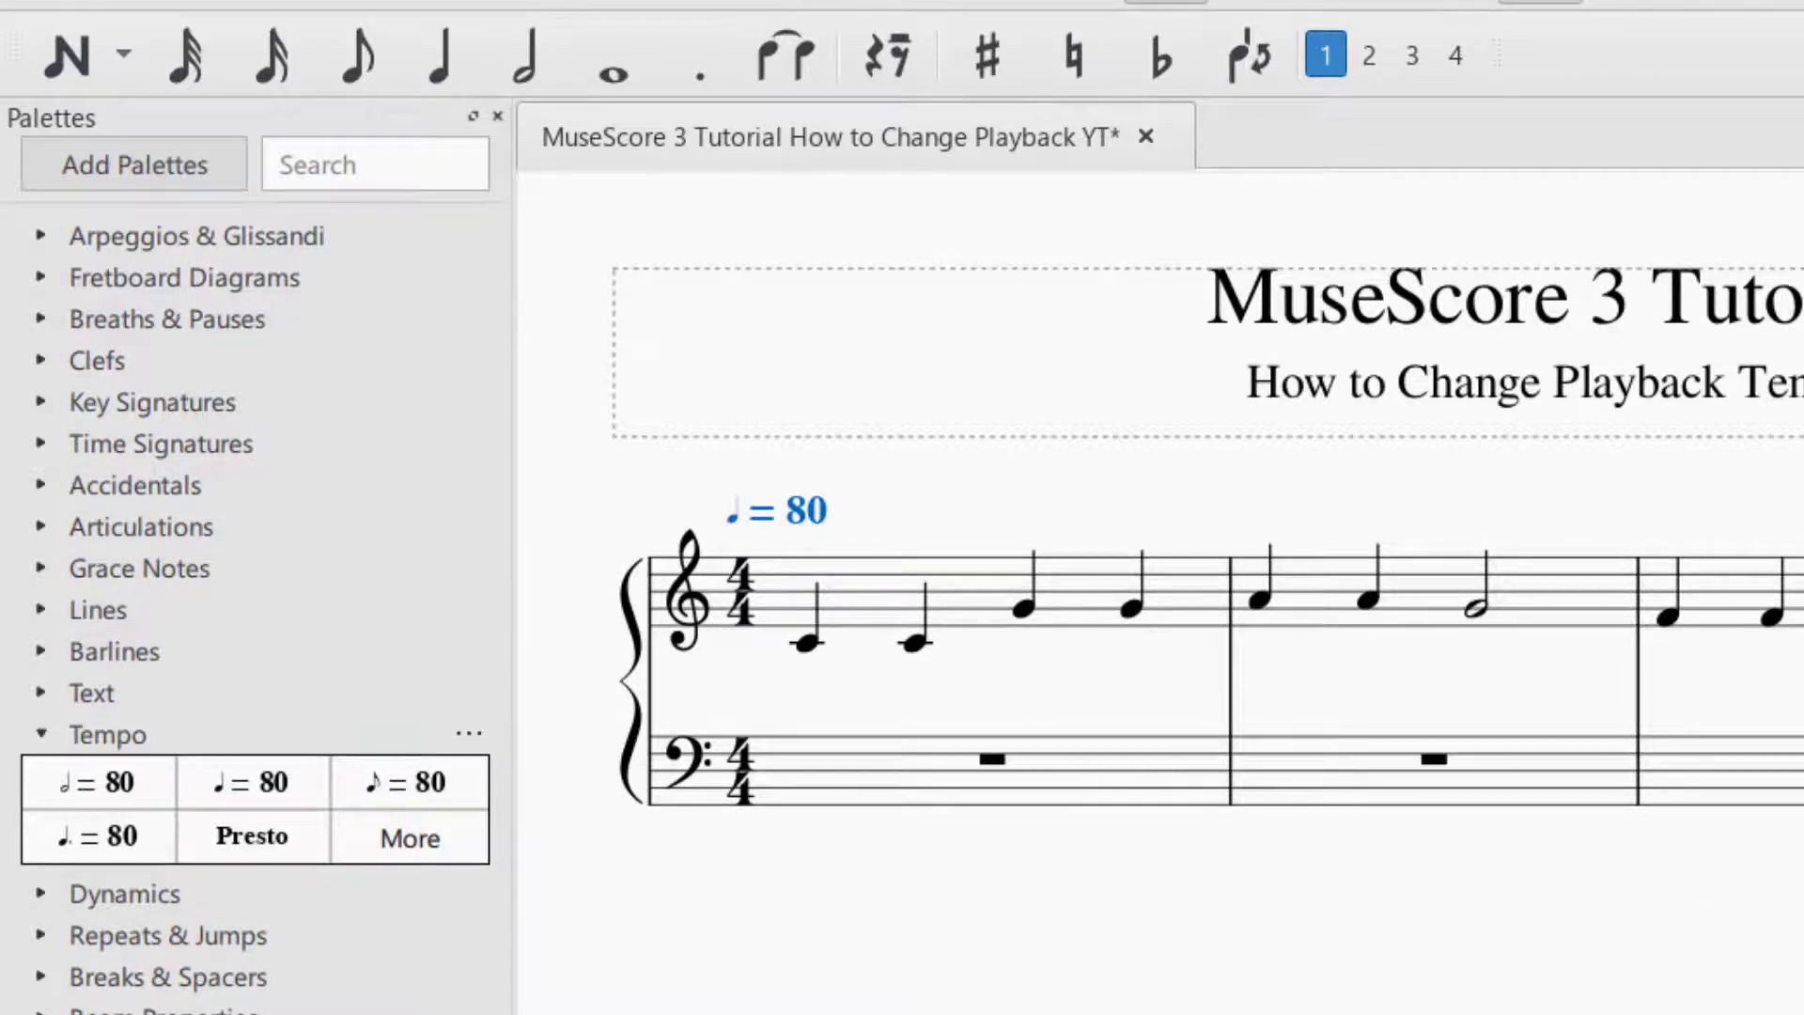
Change the first measure's tempo marking to quarter note = 180, and play the score to hear it
{"action": "double_click", "coordinate": [808, 509]}
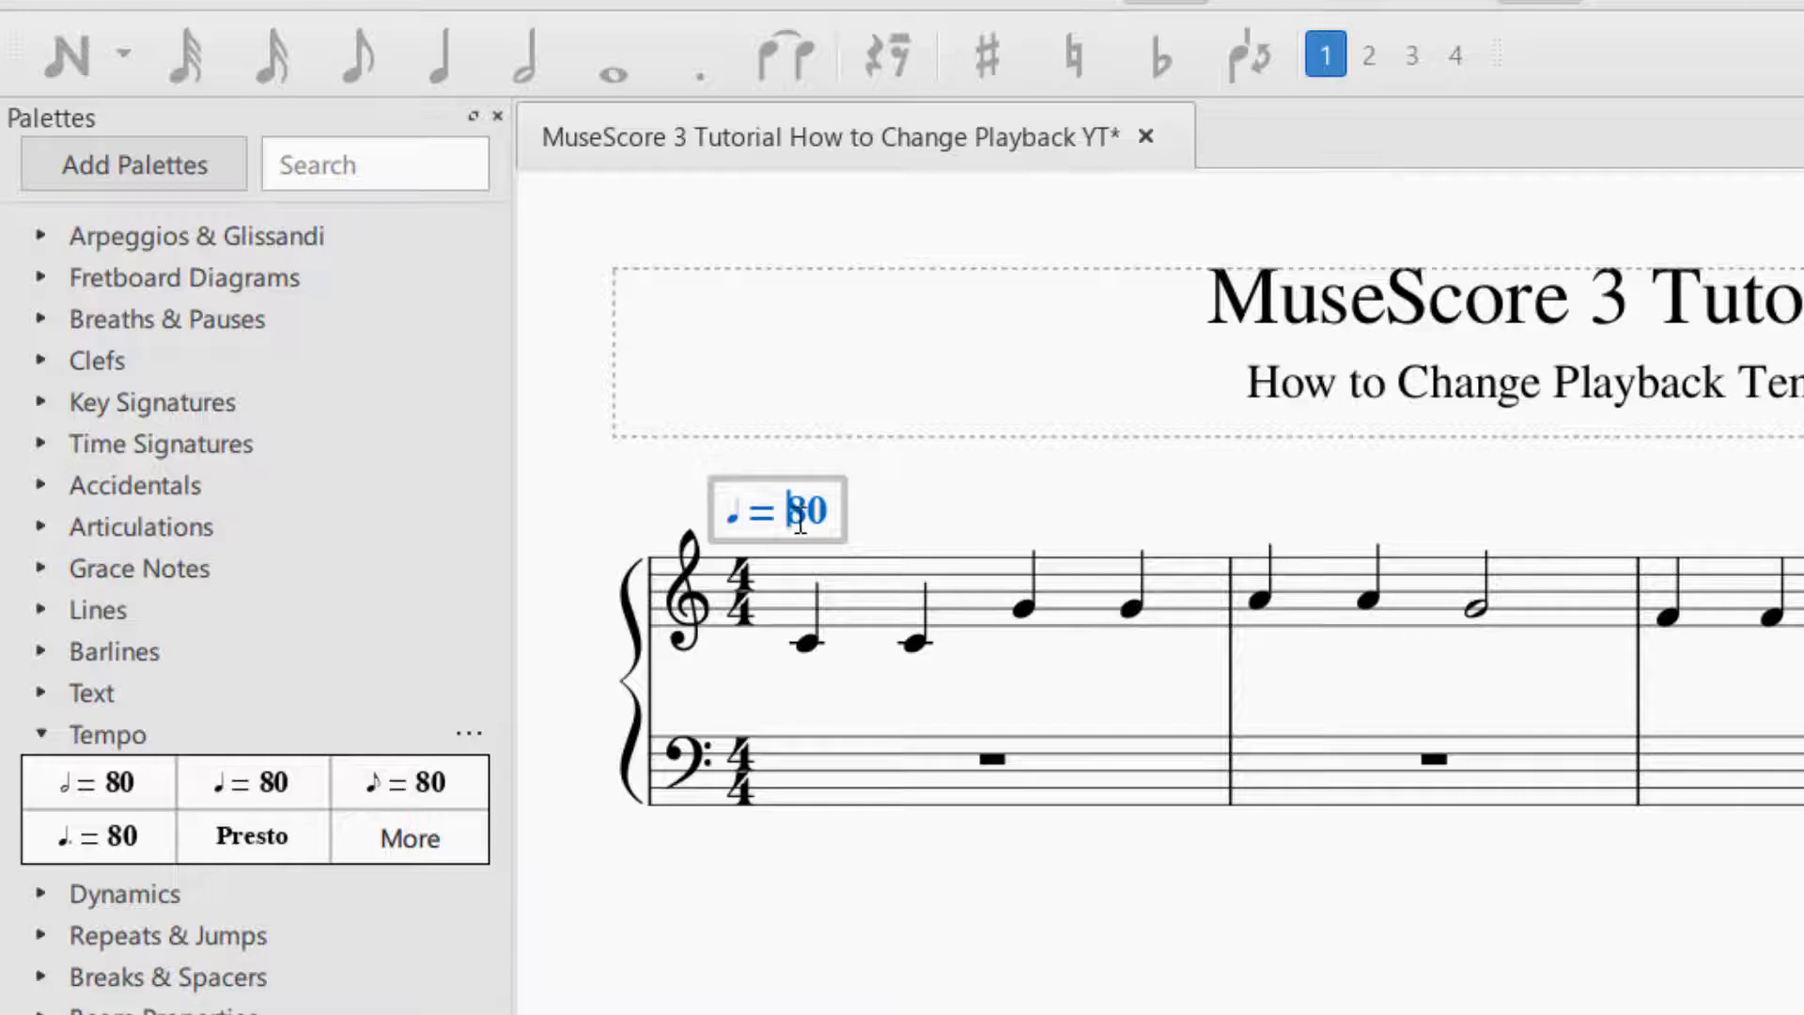
{"action": "key", "text": "Right"}
{"action": "key", "text": "BackSpace"}
{"action": "type", "text": "180"}
{"action": "left_click", "coordinate": [900, 514]}
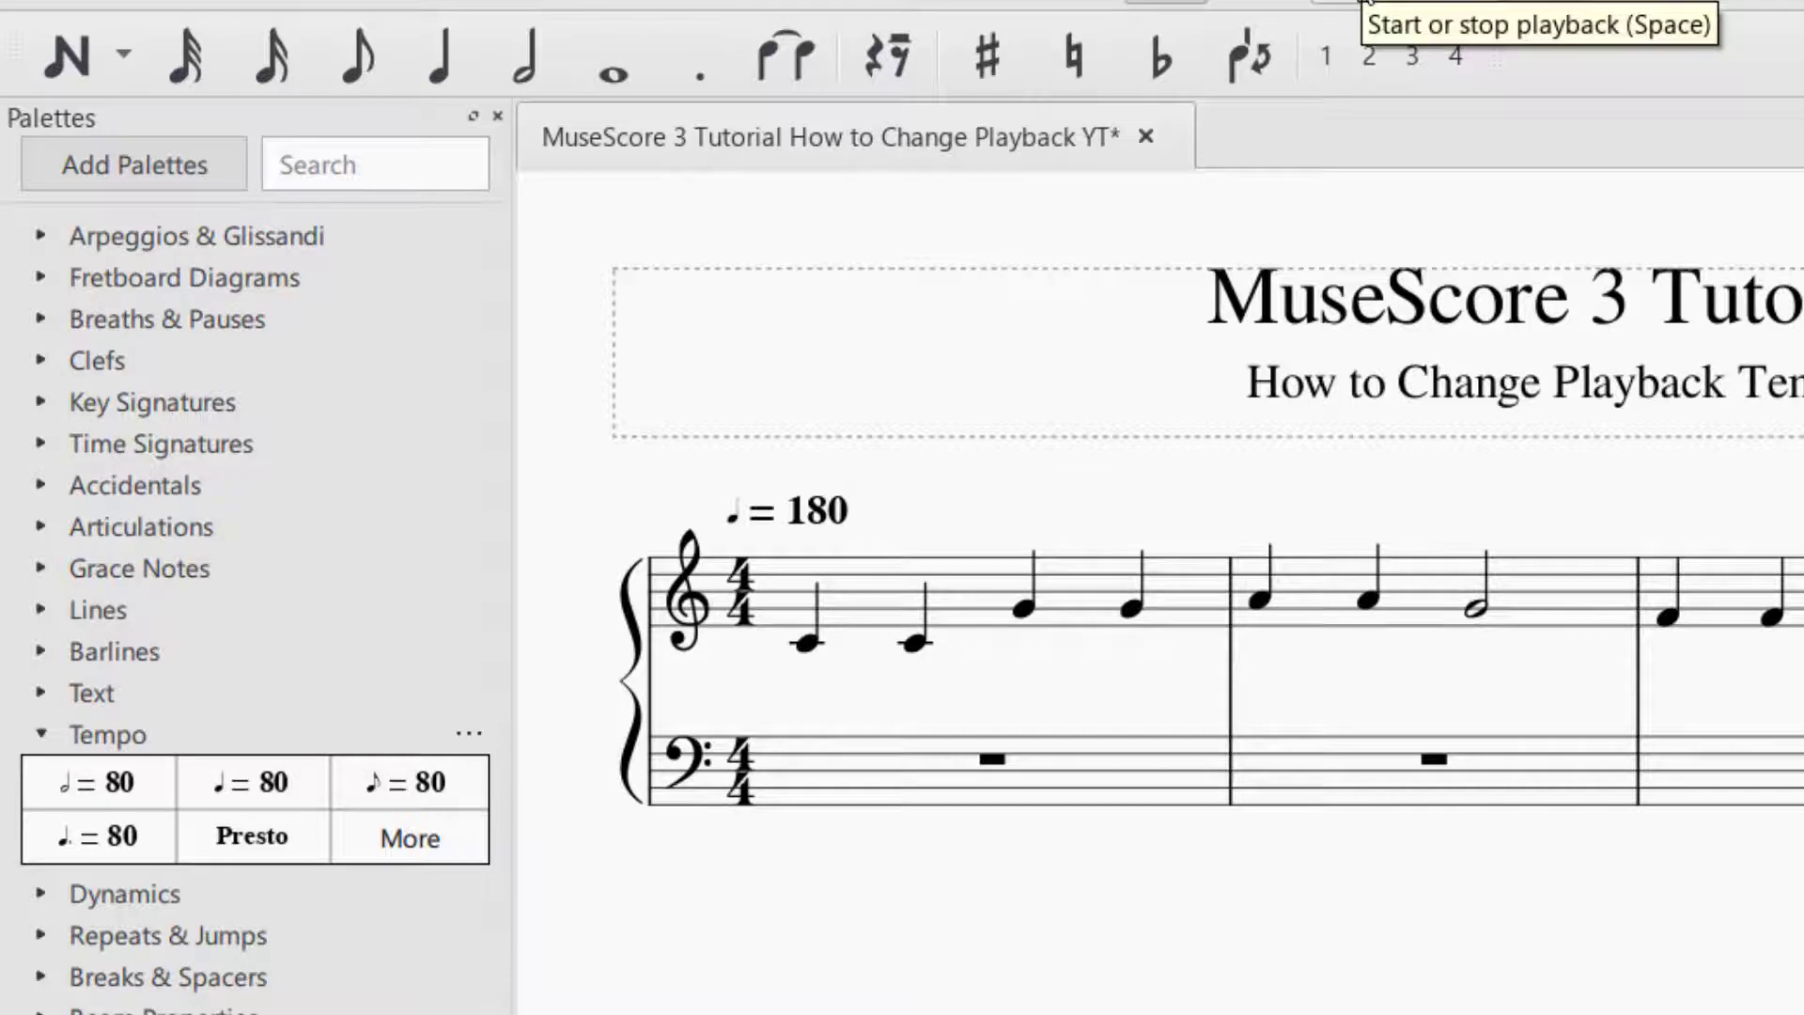
{"action": "left_click", "coordinate": [1365, 0]}
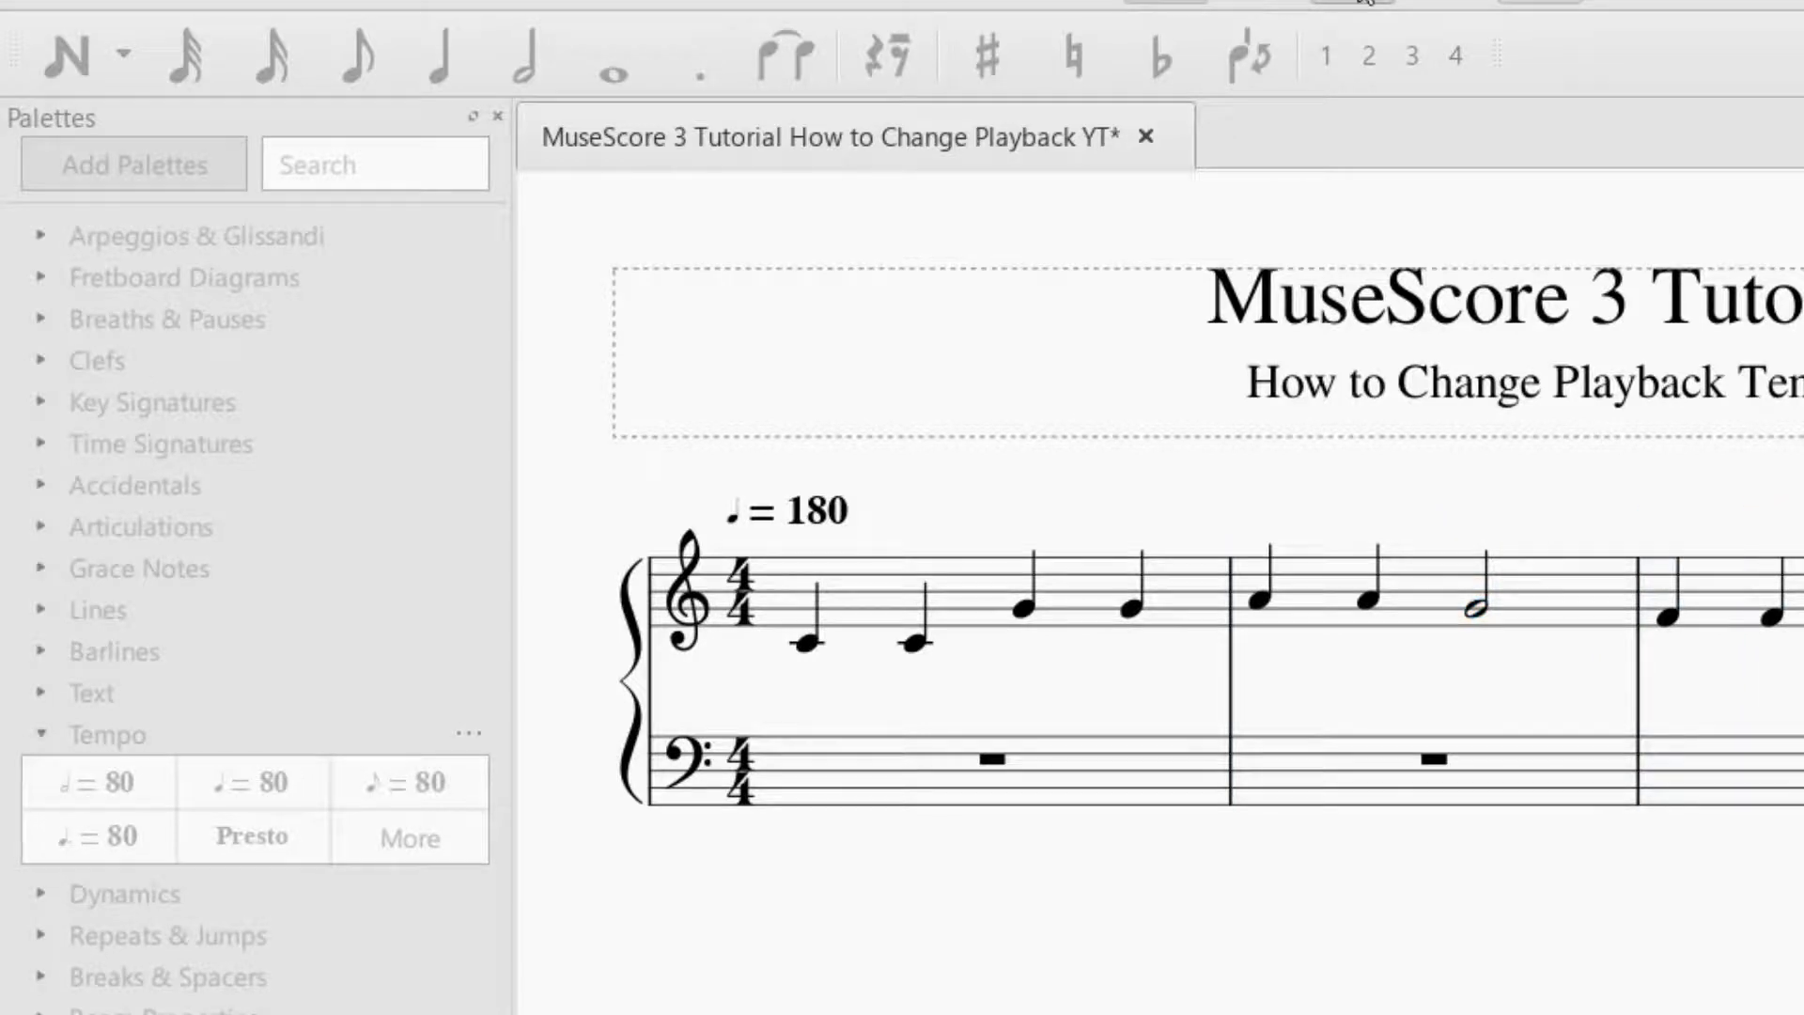
{"action": "left_click", "coordinate": [1365, 1]}
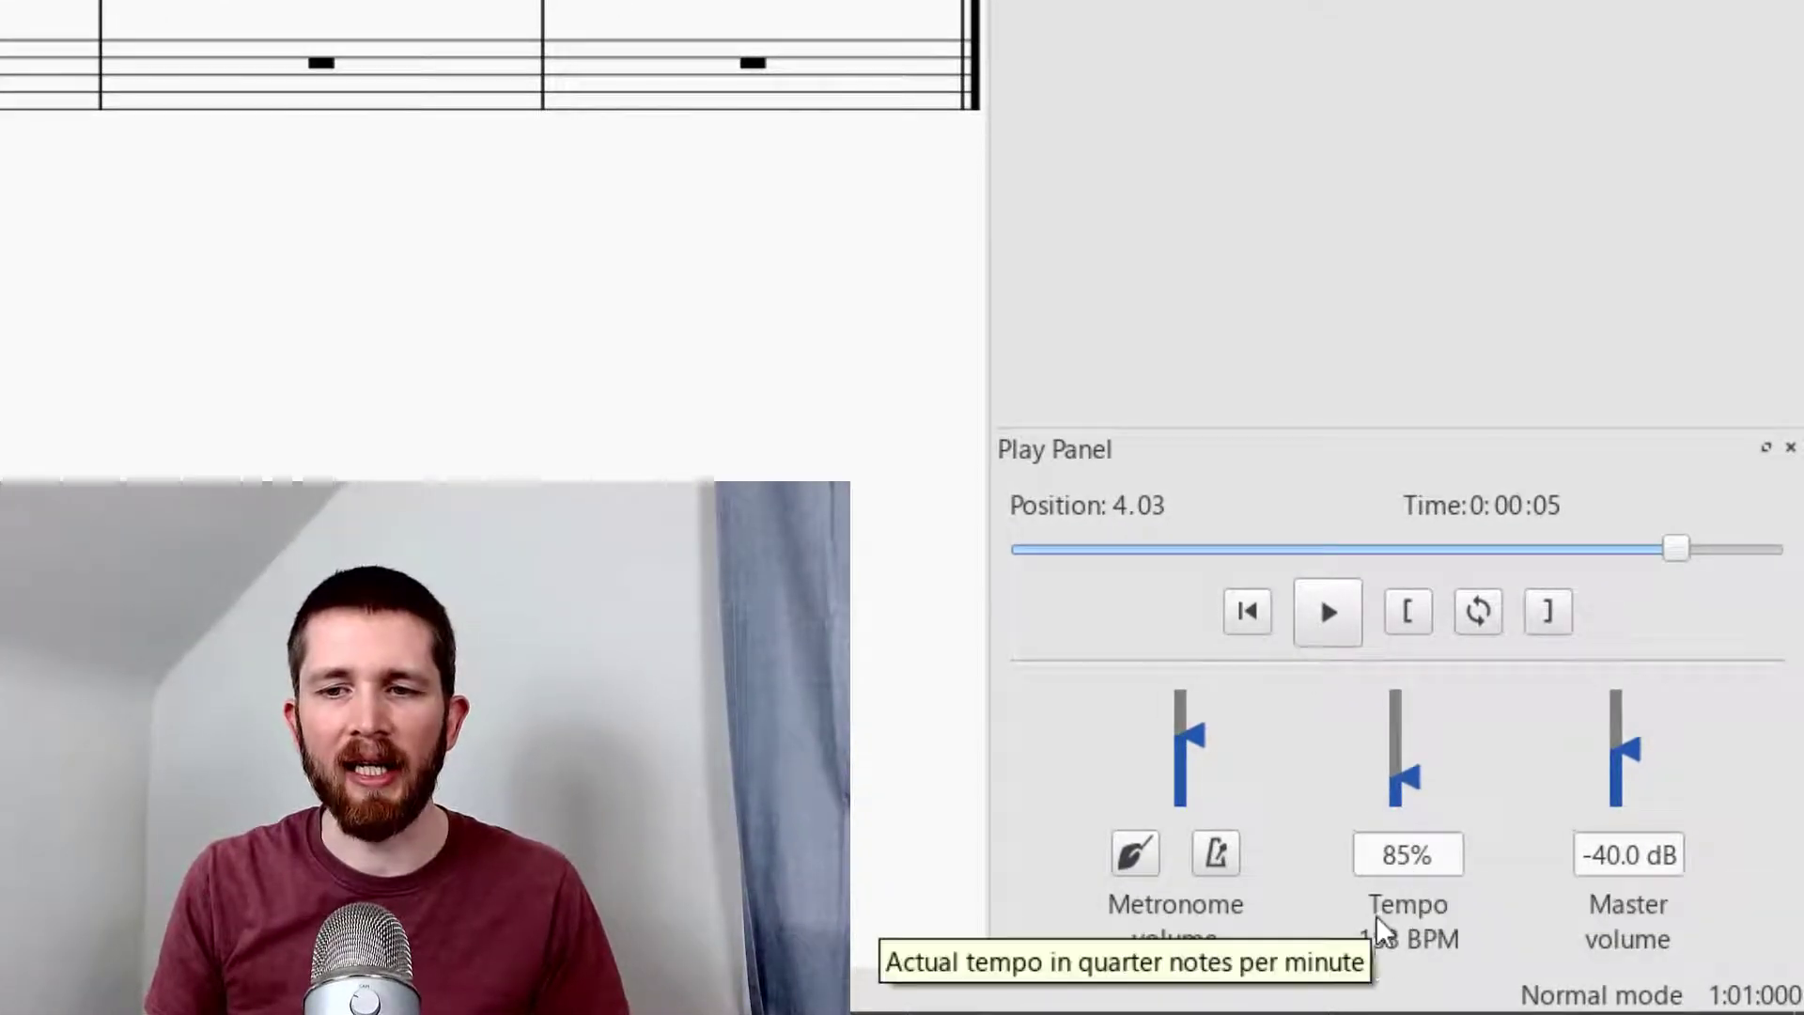
Set the Play Panel's playback tempo to 100%
{"action": "double_click", "coordinate": [1403, 855]}
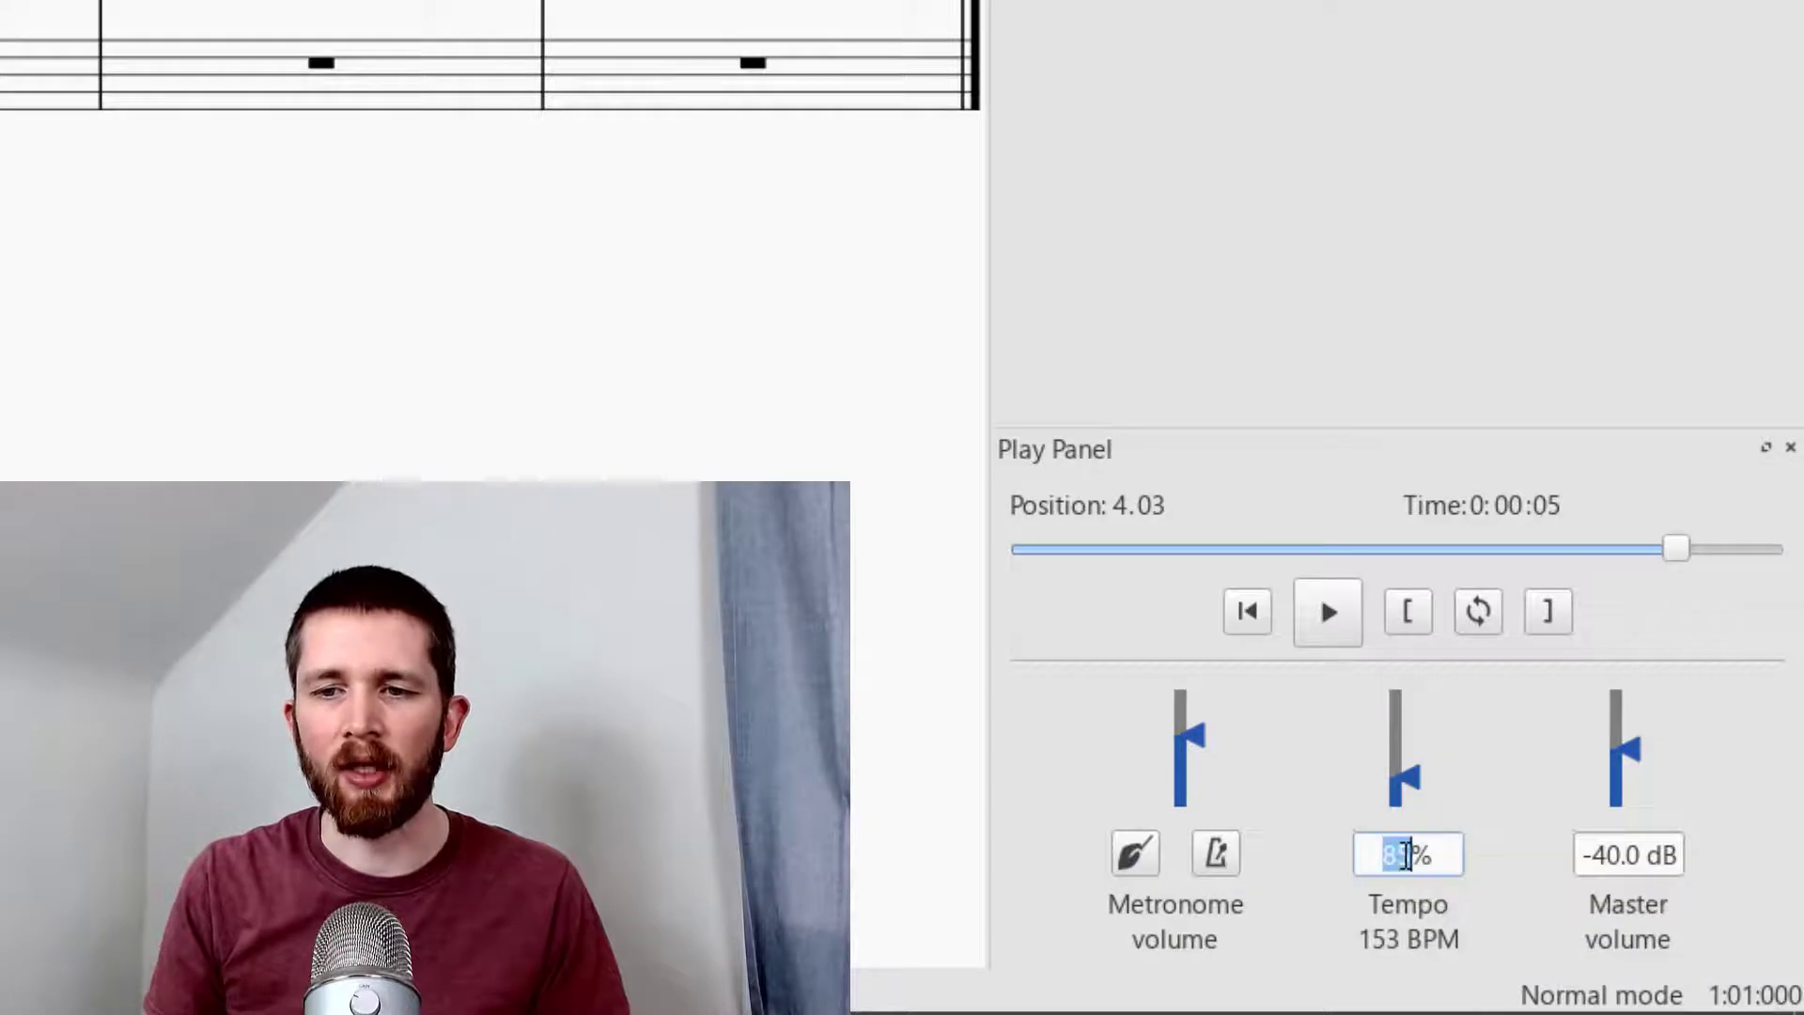
{"action": "type", "text": "100"}
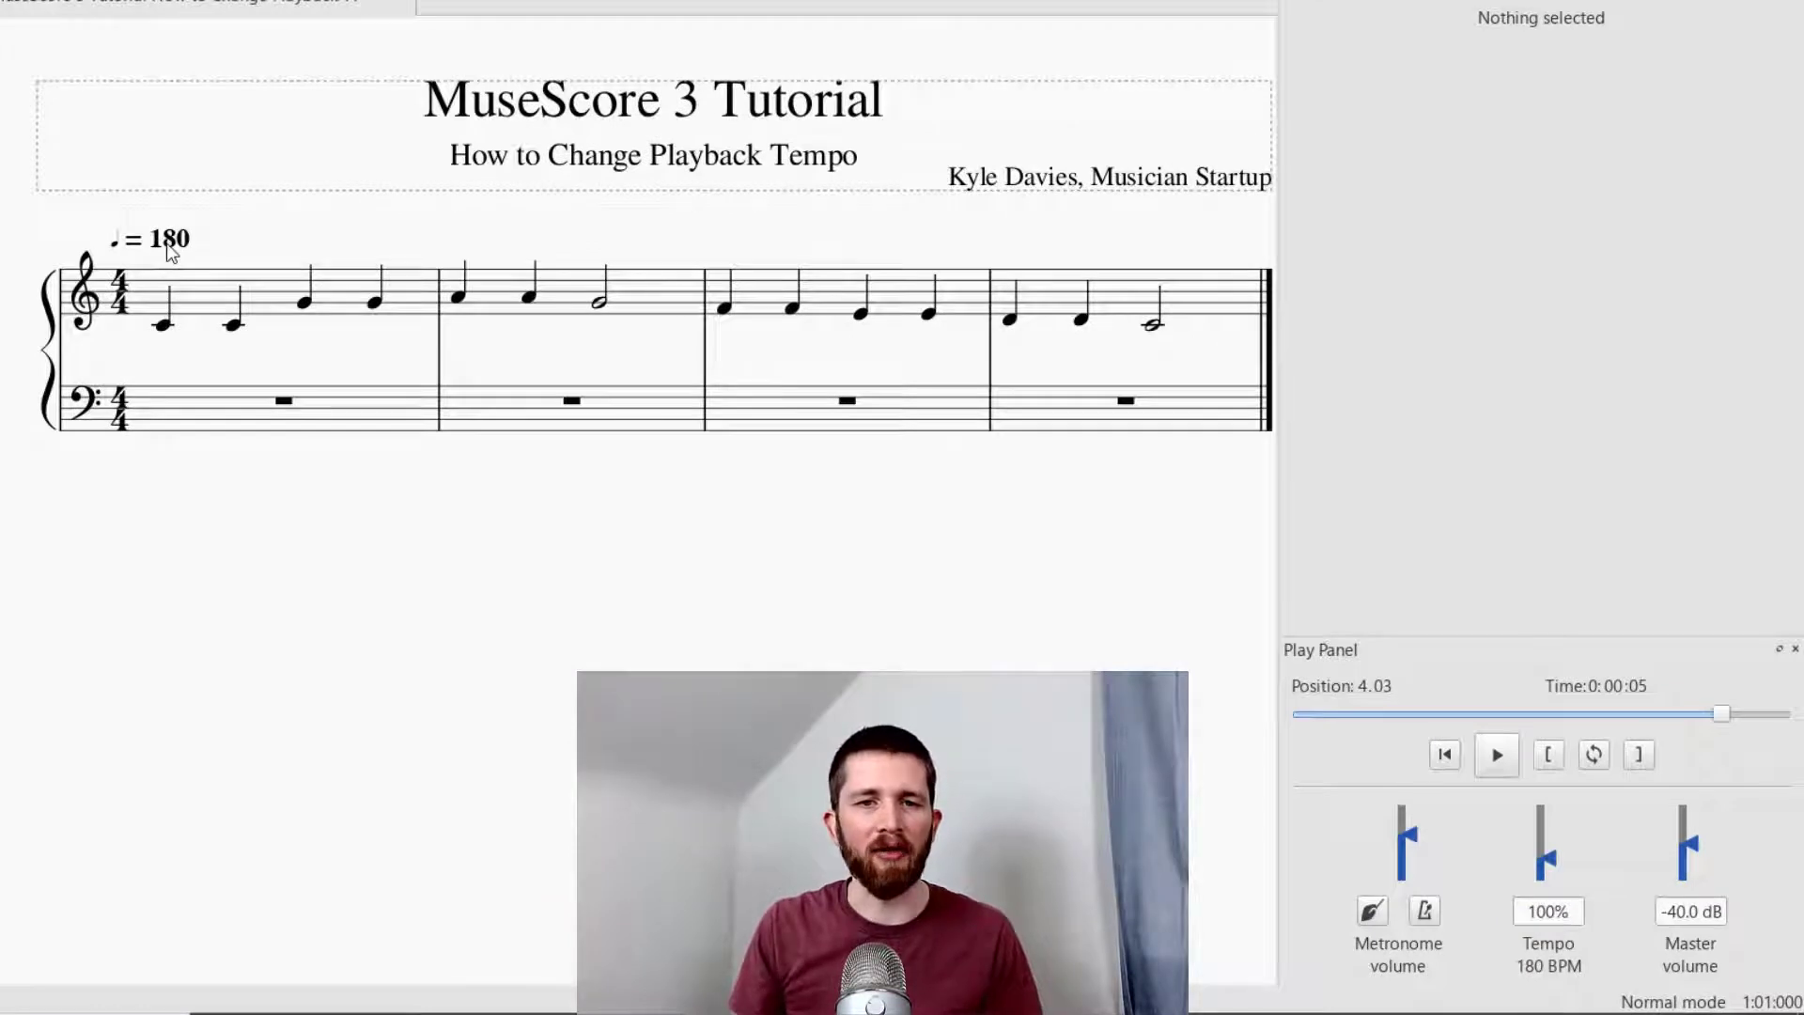
Change the tempo marking above the first measure to quarter note = 50
{"action": "double_click", "coordinate": [169, 242]}
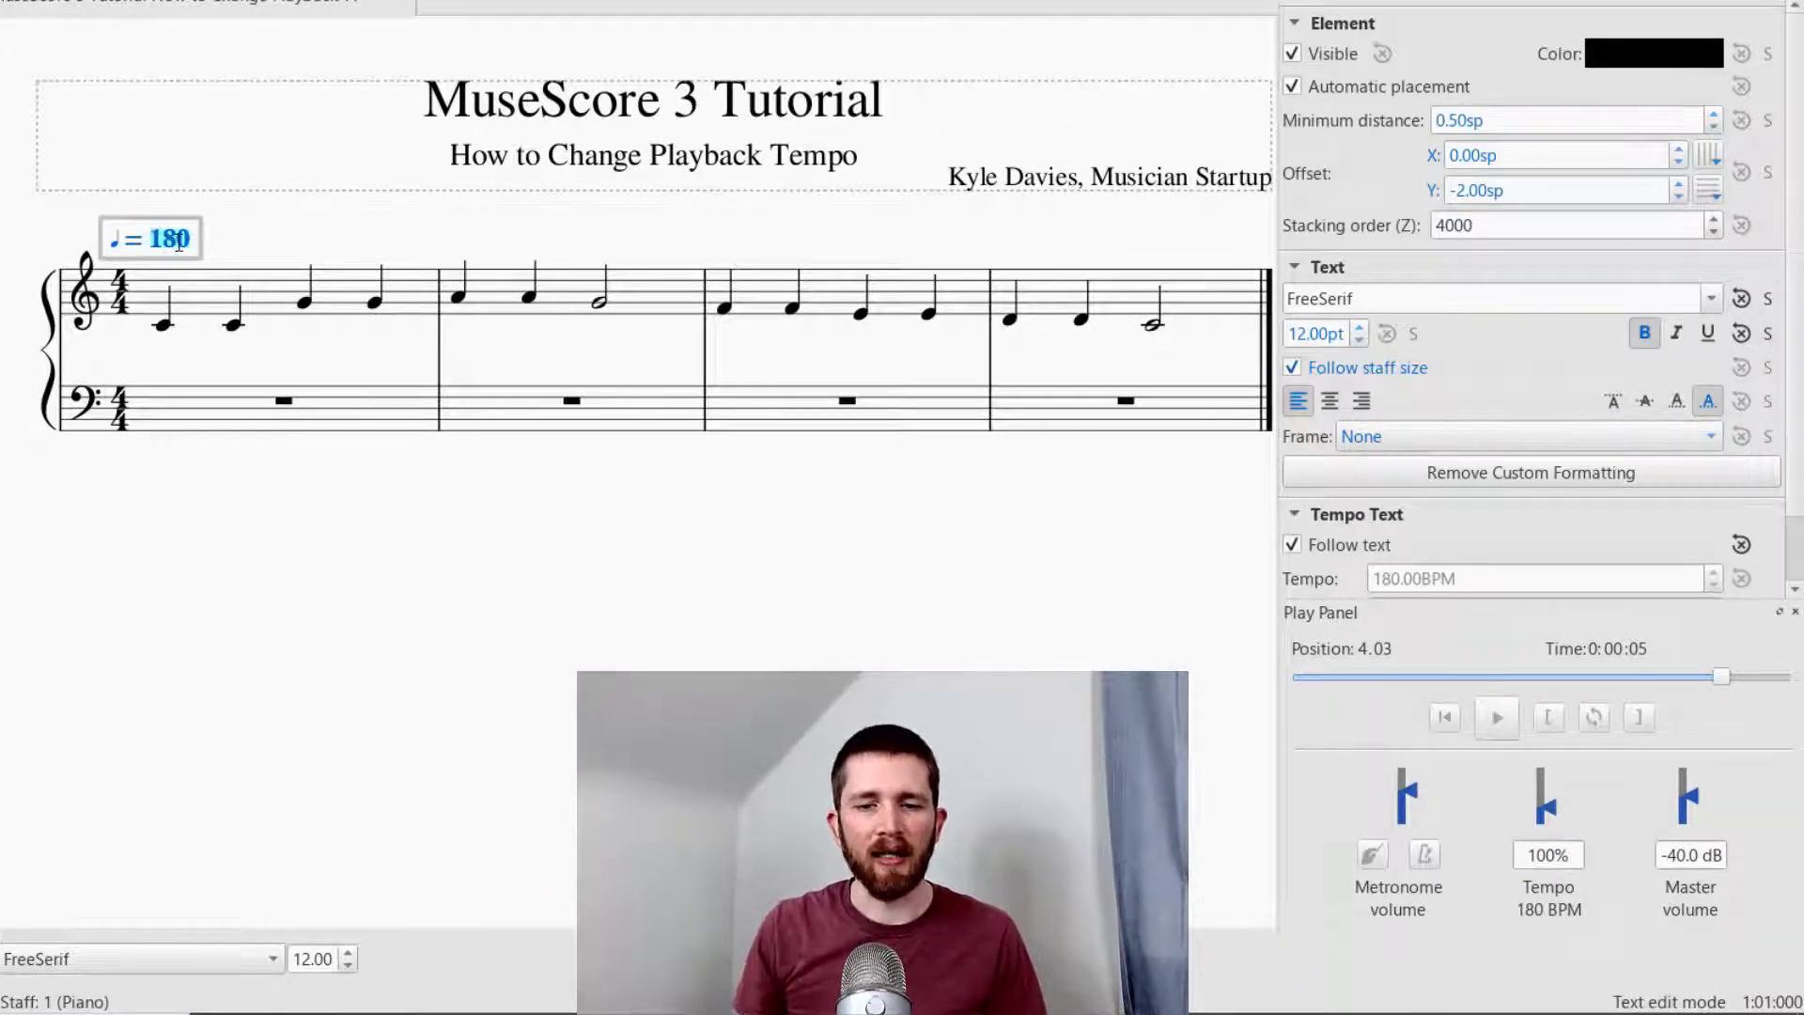
{"action": "double_click", "coordinate": [180, 242]}
{"action": "type", "text": "50"}
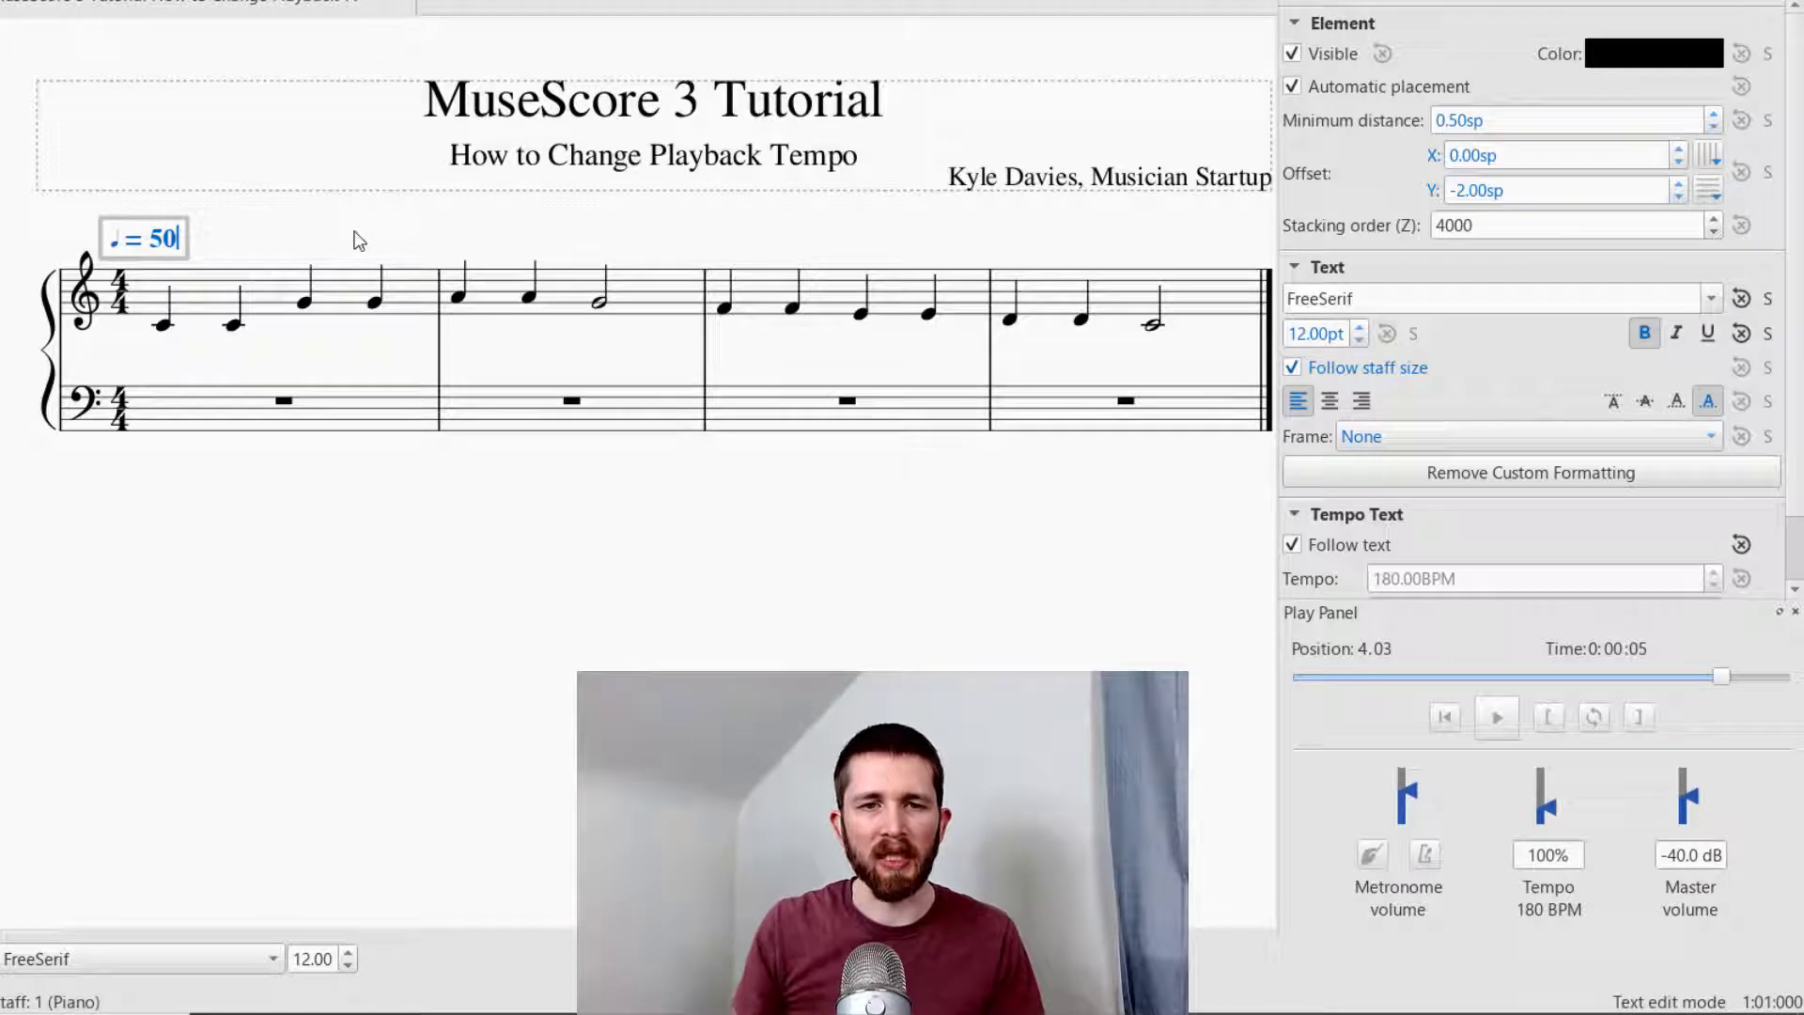
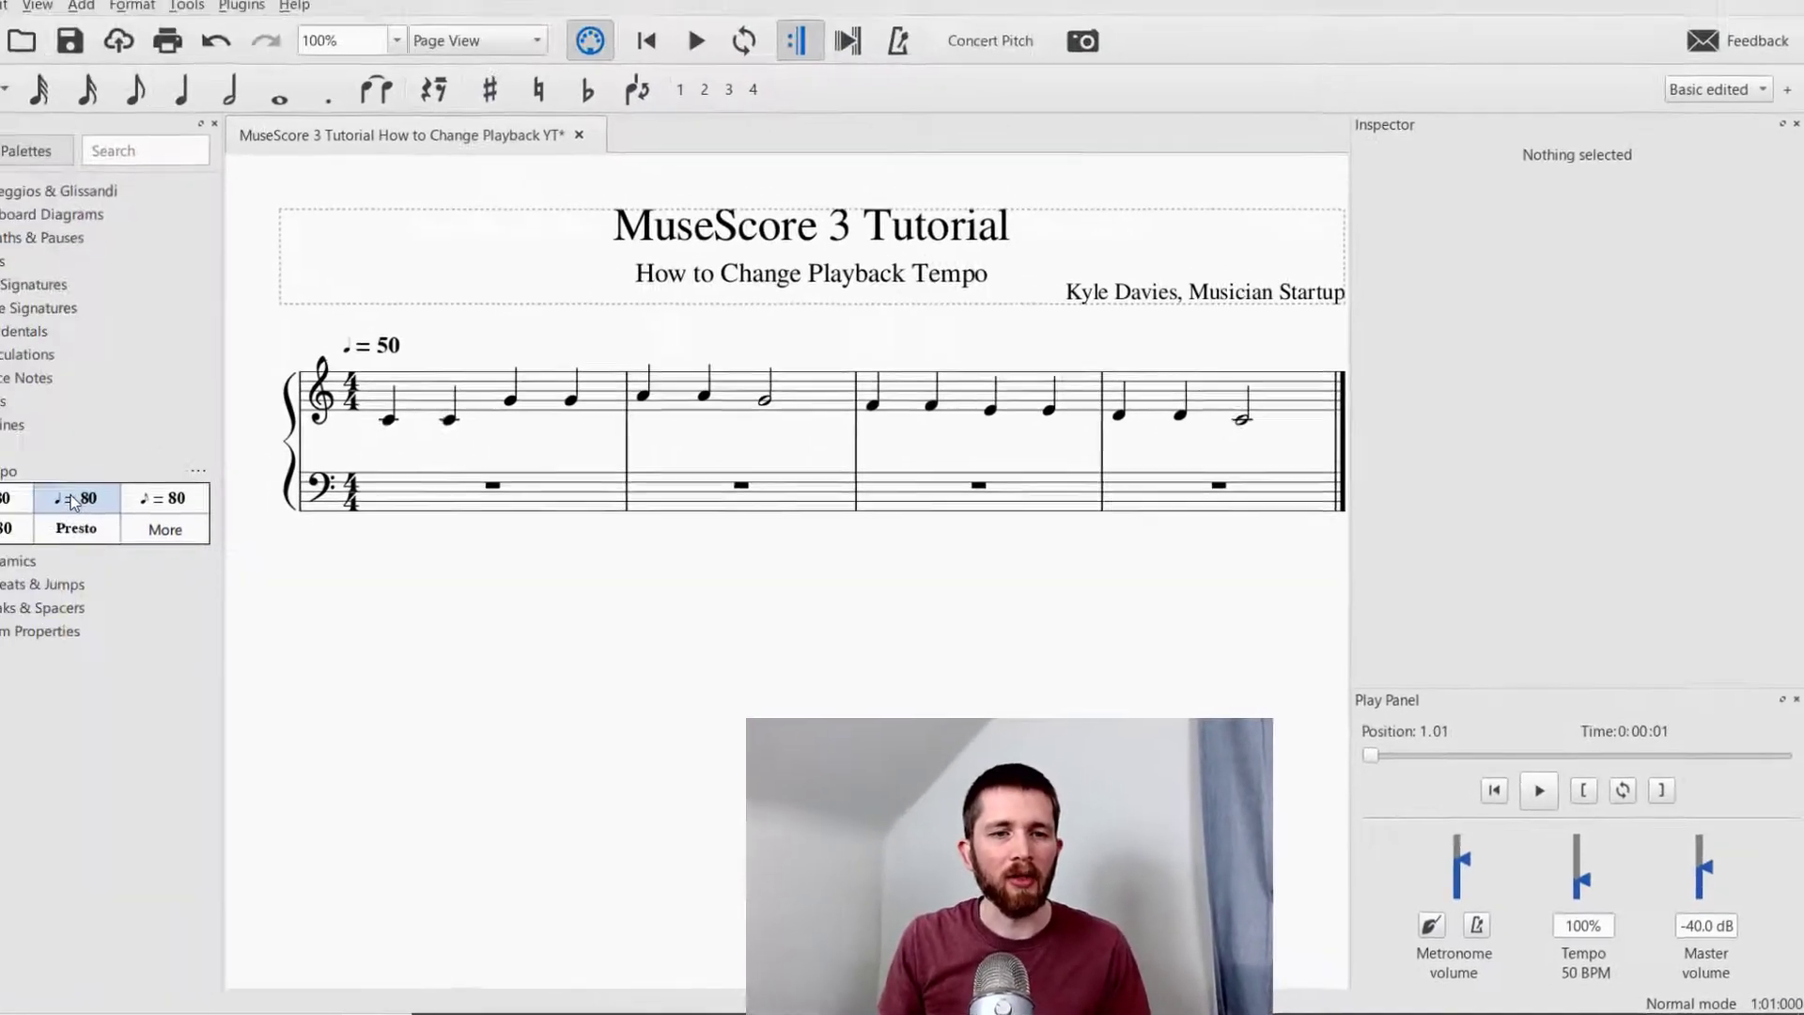
Add quarter note = 80 tempo markings at the first notes of the second, third and fourth measures
{"action": "left_click_drag", "start_coordinate": [76, 499], "coordinate": [570, 324]}
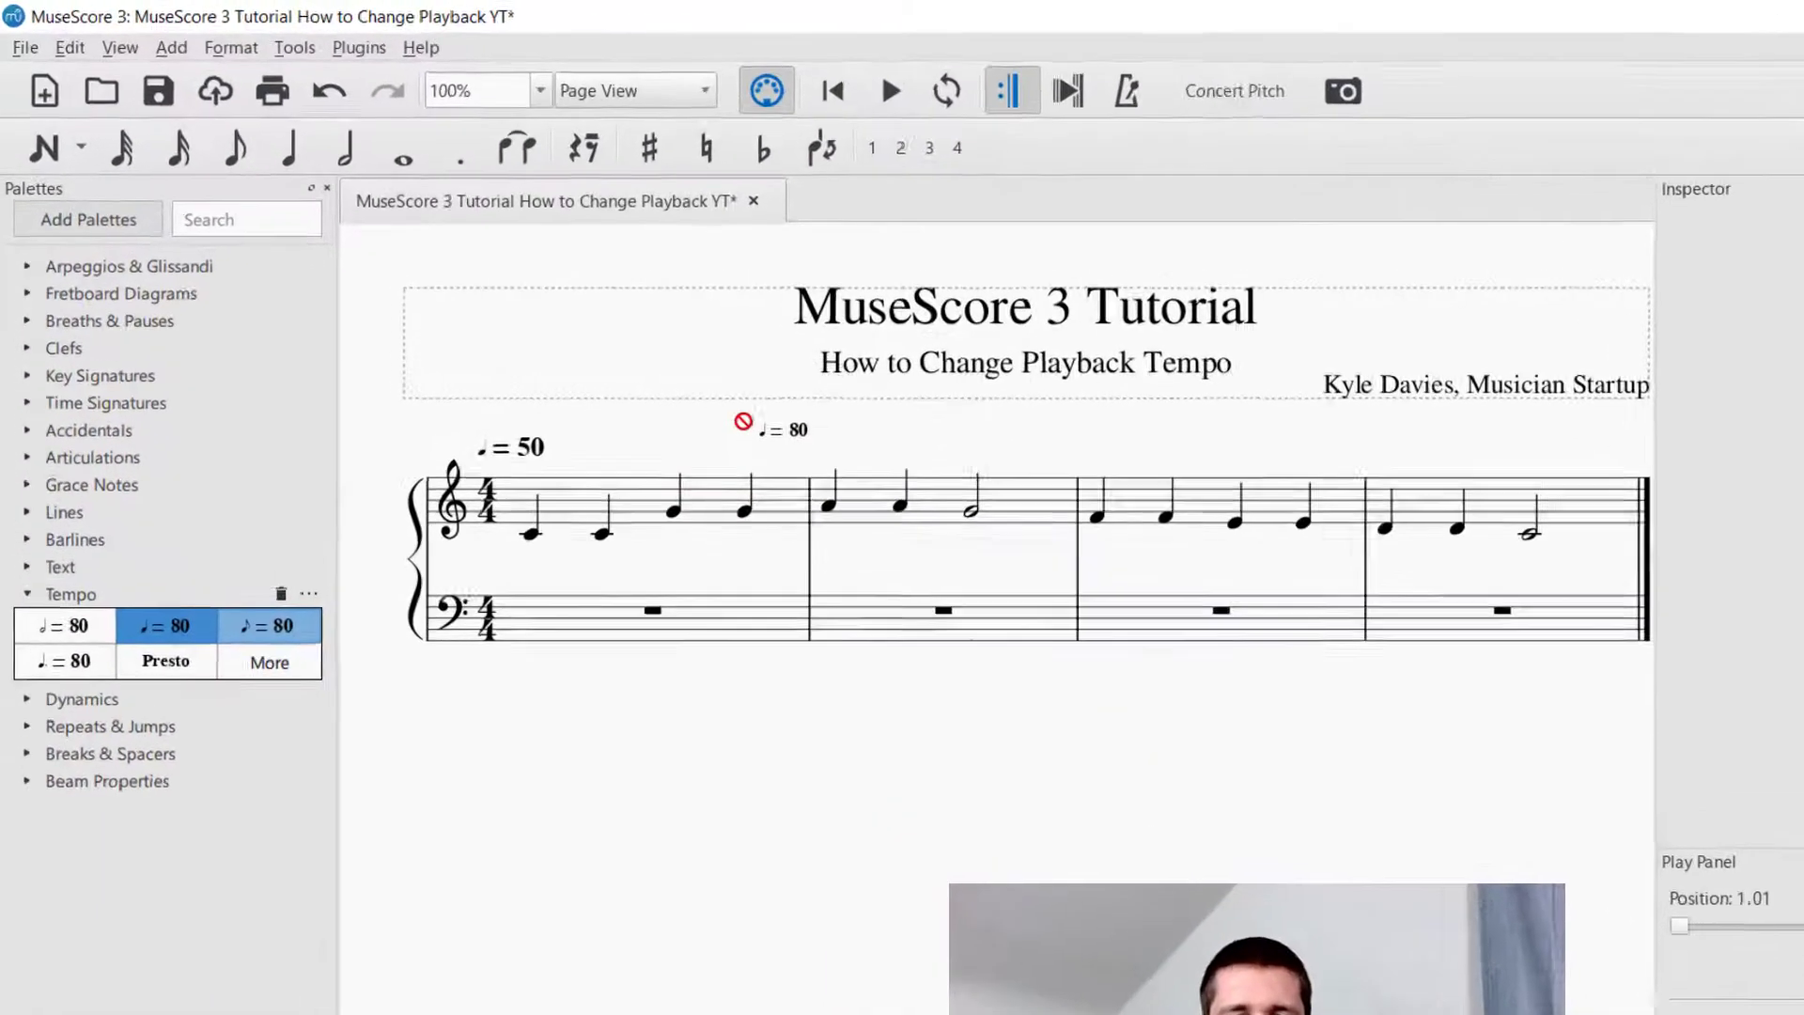
{"action": "left_click_drag", "start_coordinate": [742, 422], "coordinate": [820, 509]}
{"action": "mouse_move", "coordinate": [931, 578]}
{"action": "left_mouse_down"}
{"action": "mouse_move", "coordinate": [988, 572]}
{"action": "mouse_move", "coordinate": [941, 578]}
{"action": "left_mouse_up"}
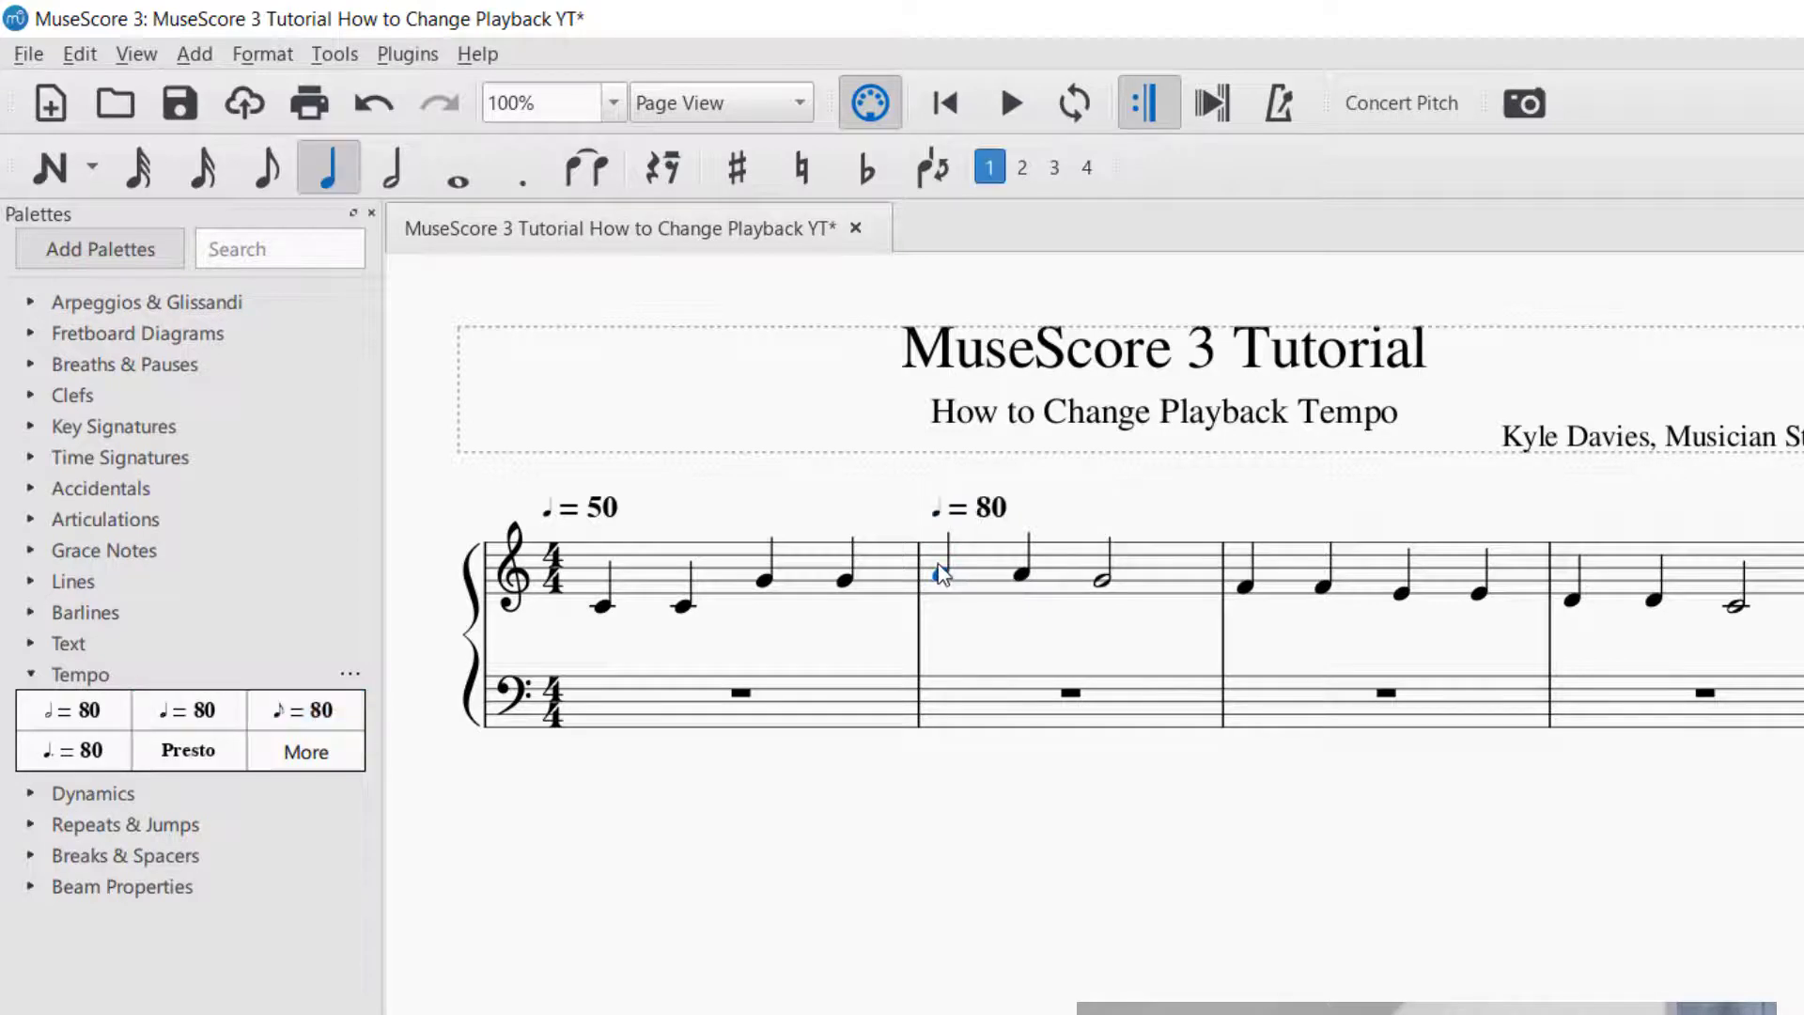
{"action": "left_click_drag", "start_coordinate": [186, 712], "coordinate": [1245, 585]}
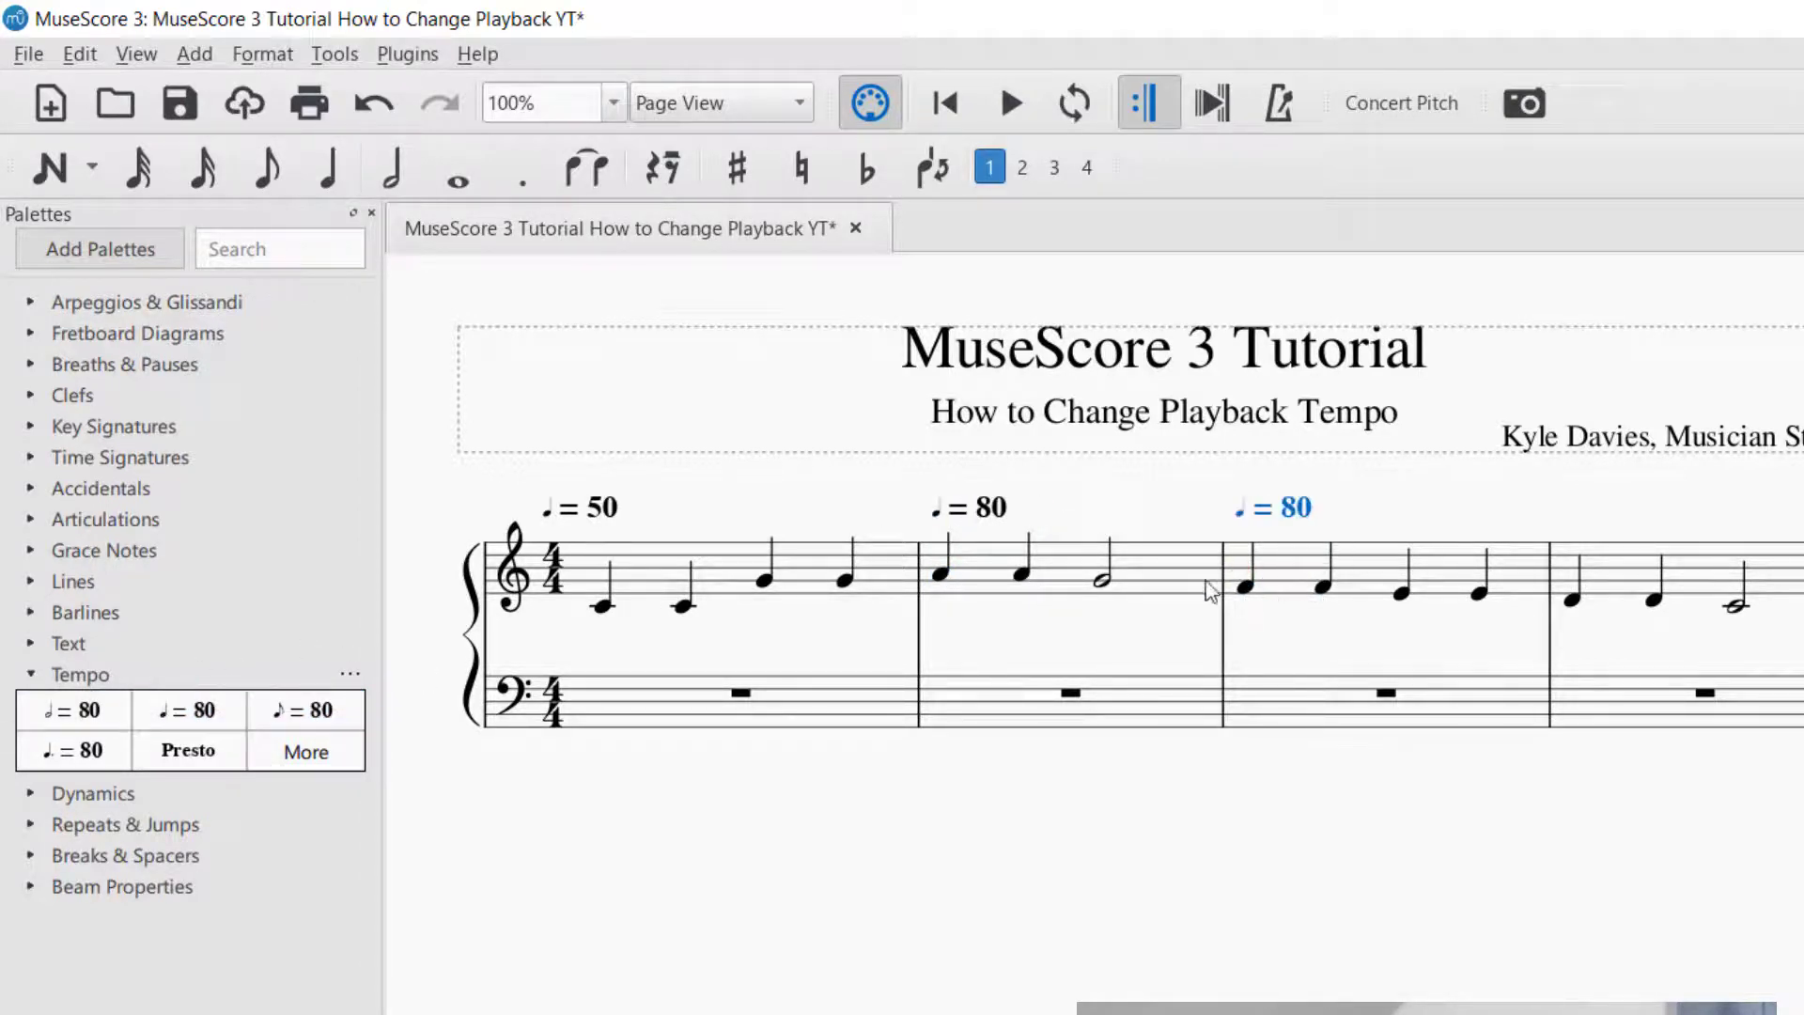
{"action": "left_click_drag", "start_coordinate": [170, 714], "coordinate": [1573, 597]}
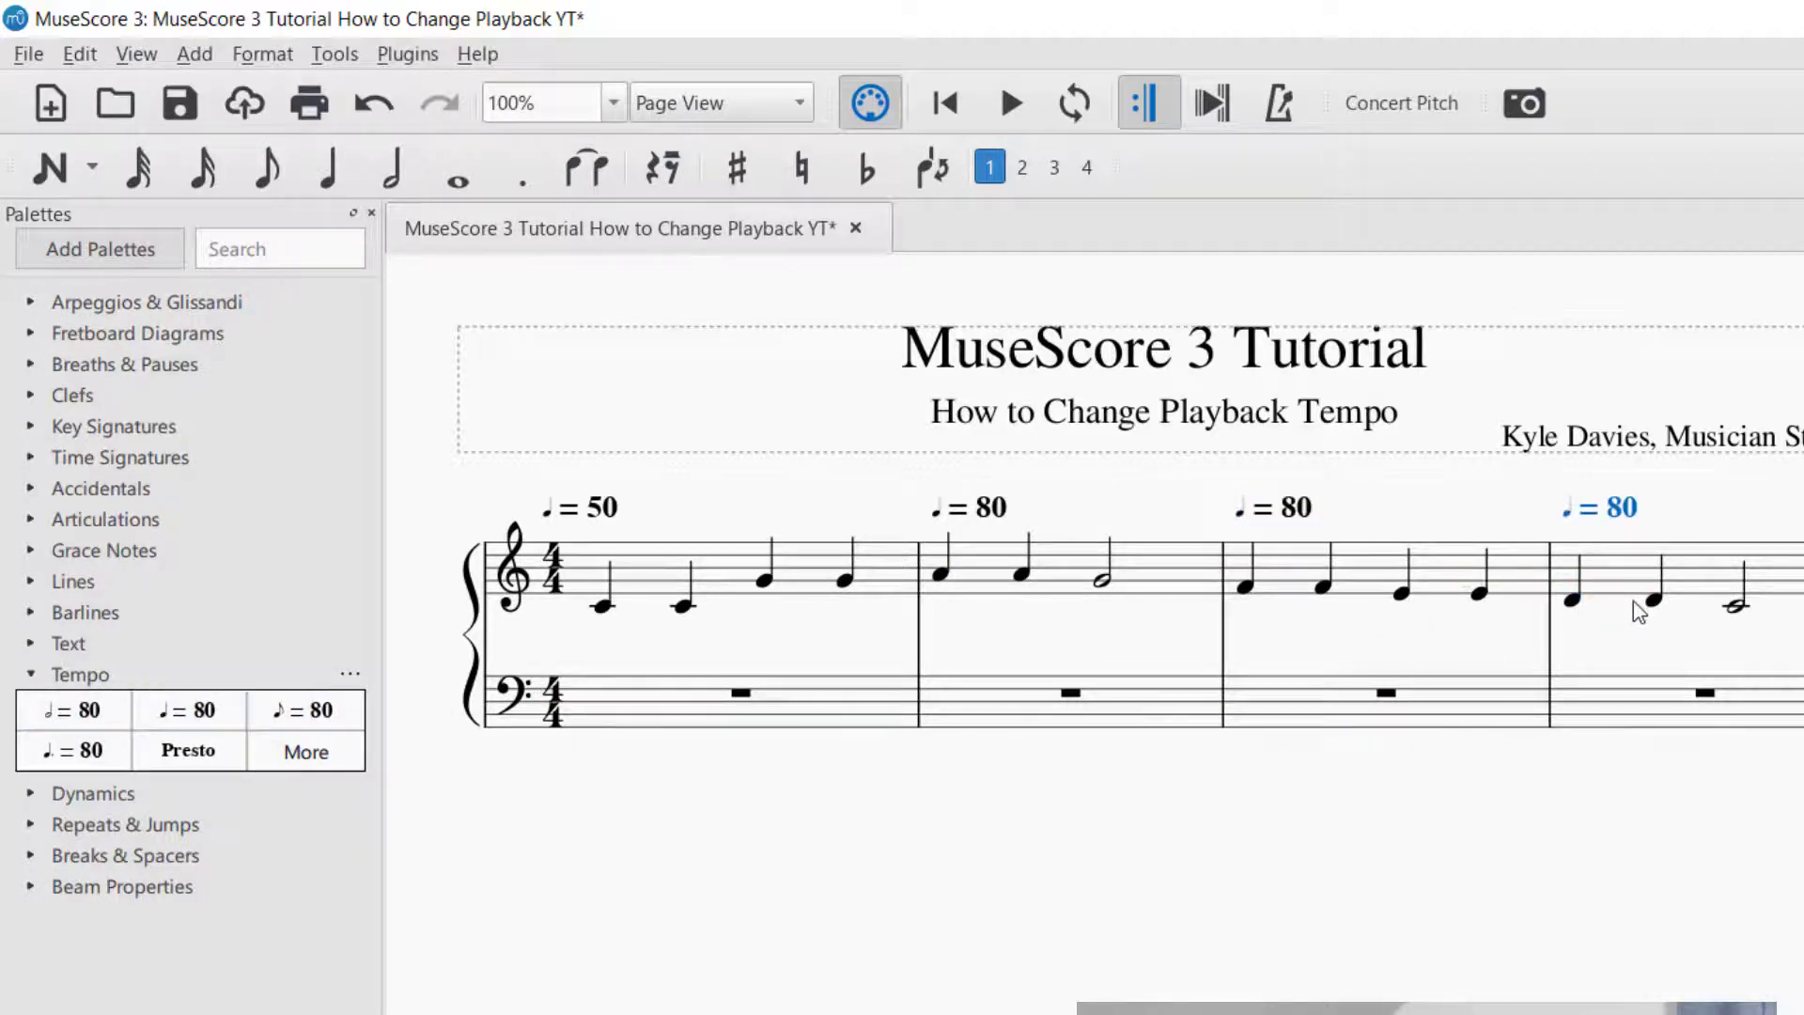
Set the first measure's tempo marking to quarter note = 180
{"action": "double_click", "coordinate": [998, 512]}
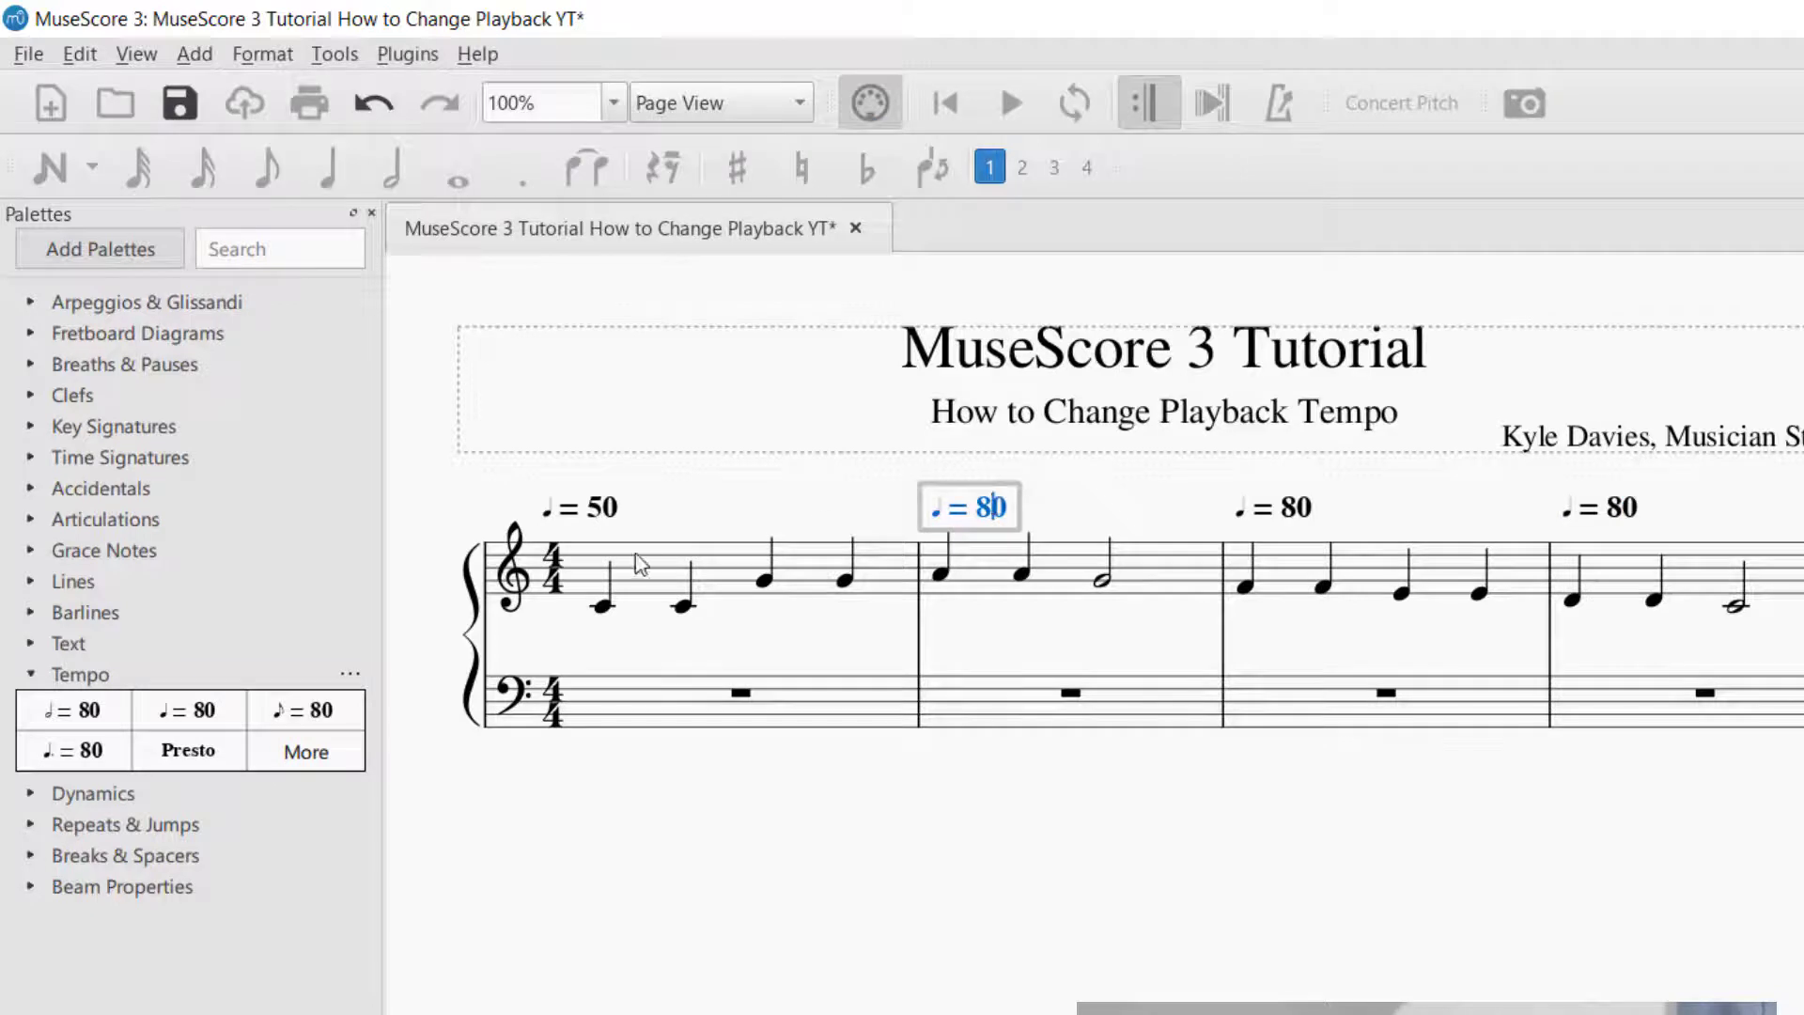
{"action": "double_click", "coordinate": [609, 507]}
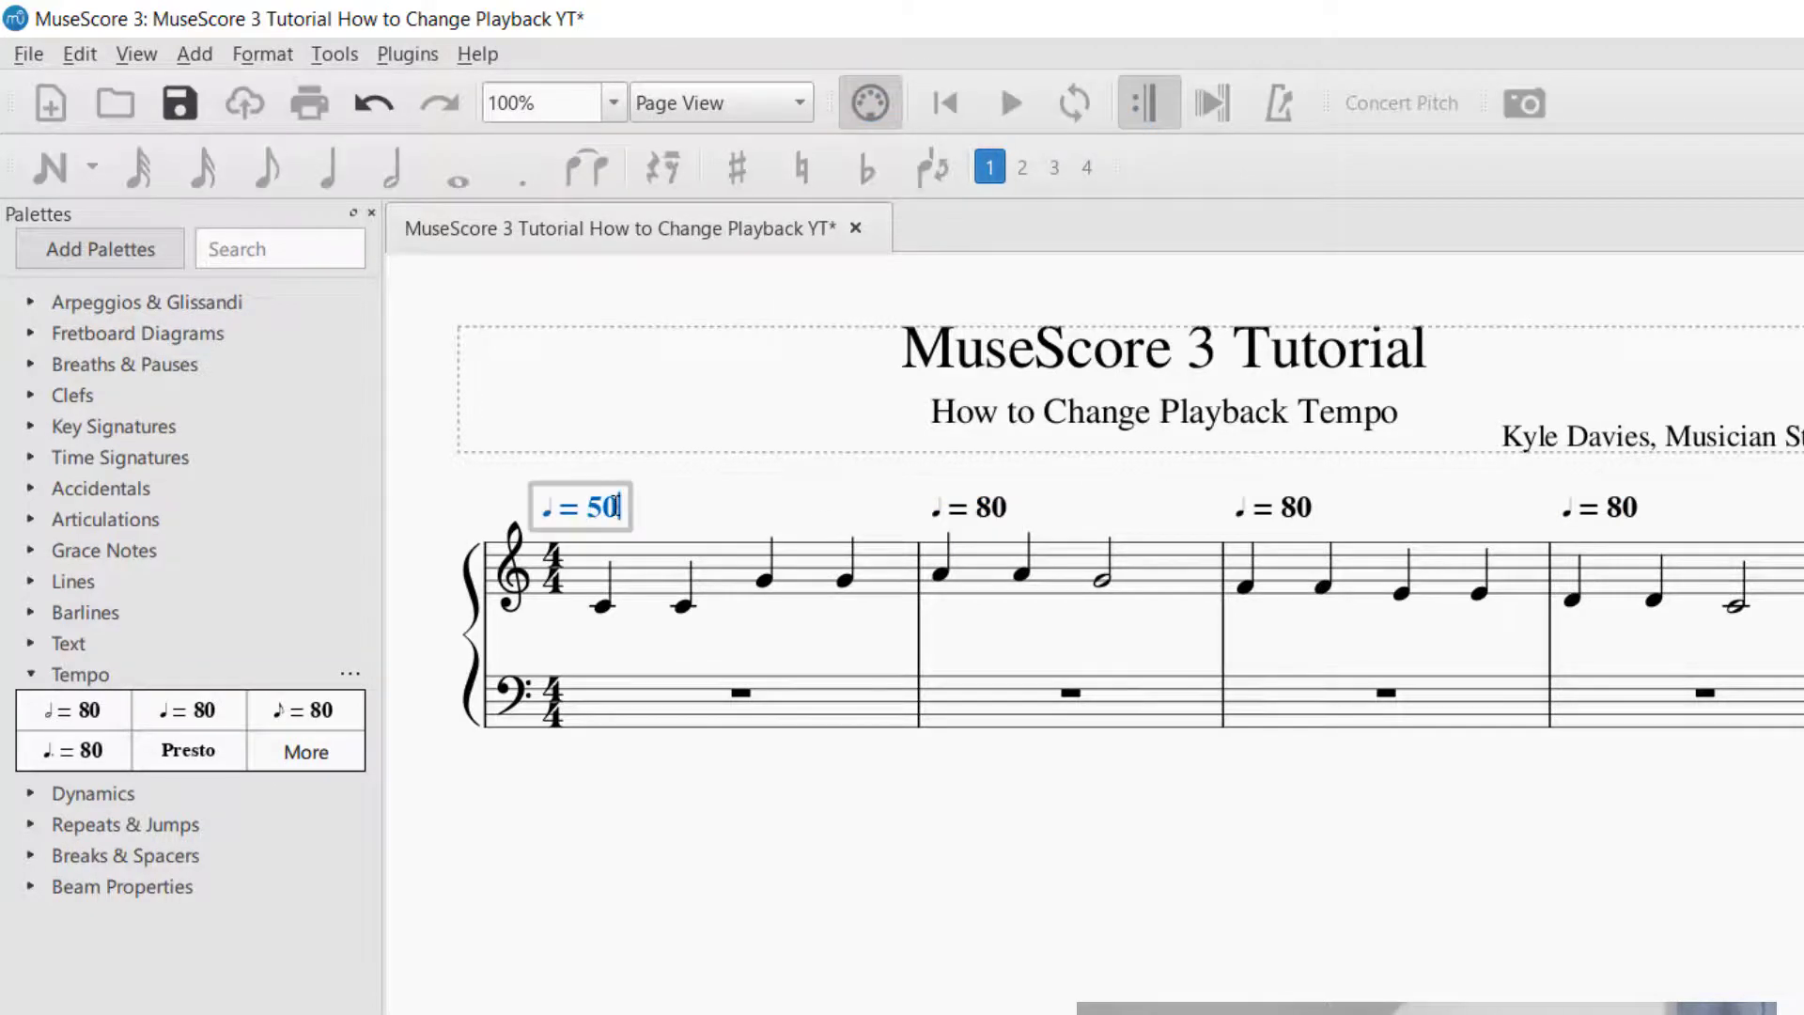
{"action": "key", "text": "BackSpace"}
{"action": "key", "text": "BackSpace"}
{"action": "type", "text": "180"}
Set the second measure's tempo marking to quarter note = 50
{"action": "left_click", "coordinate": [984, 515]}
{"action": "double_click", "coordinate": [987, 509]}
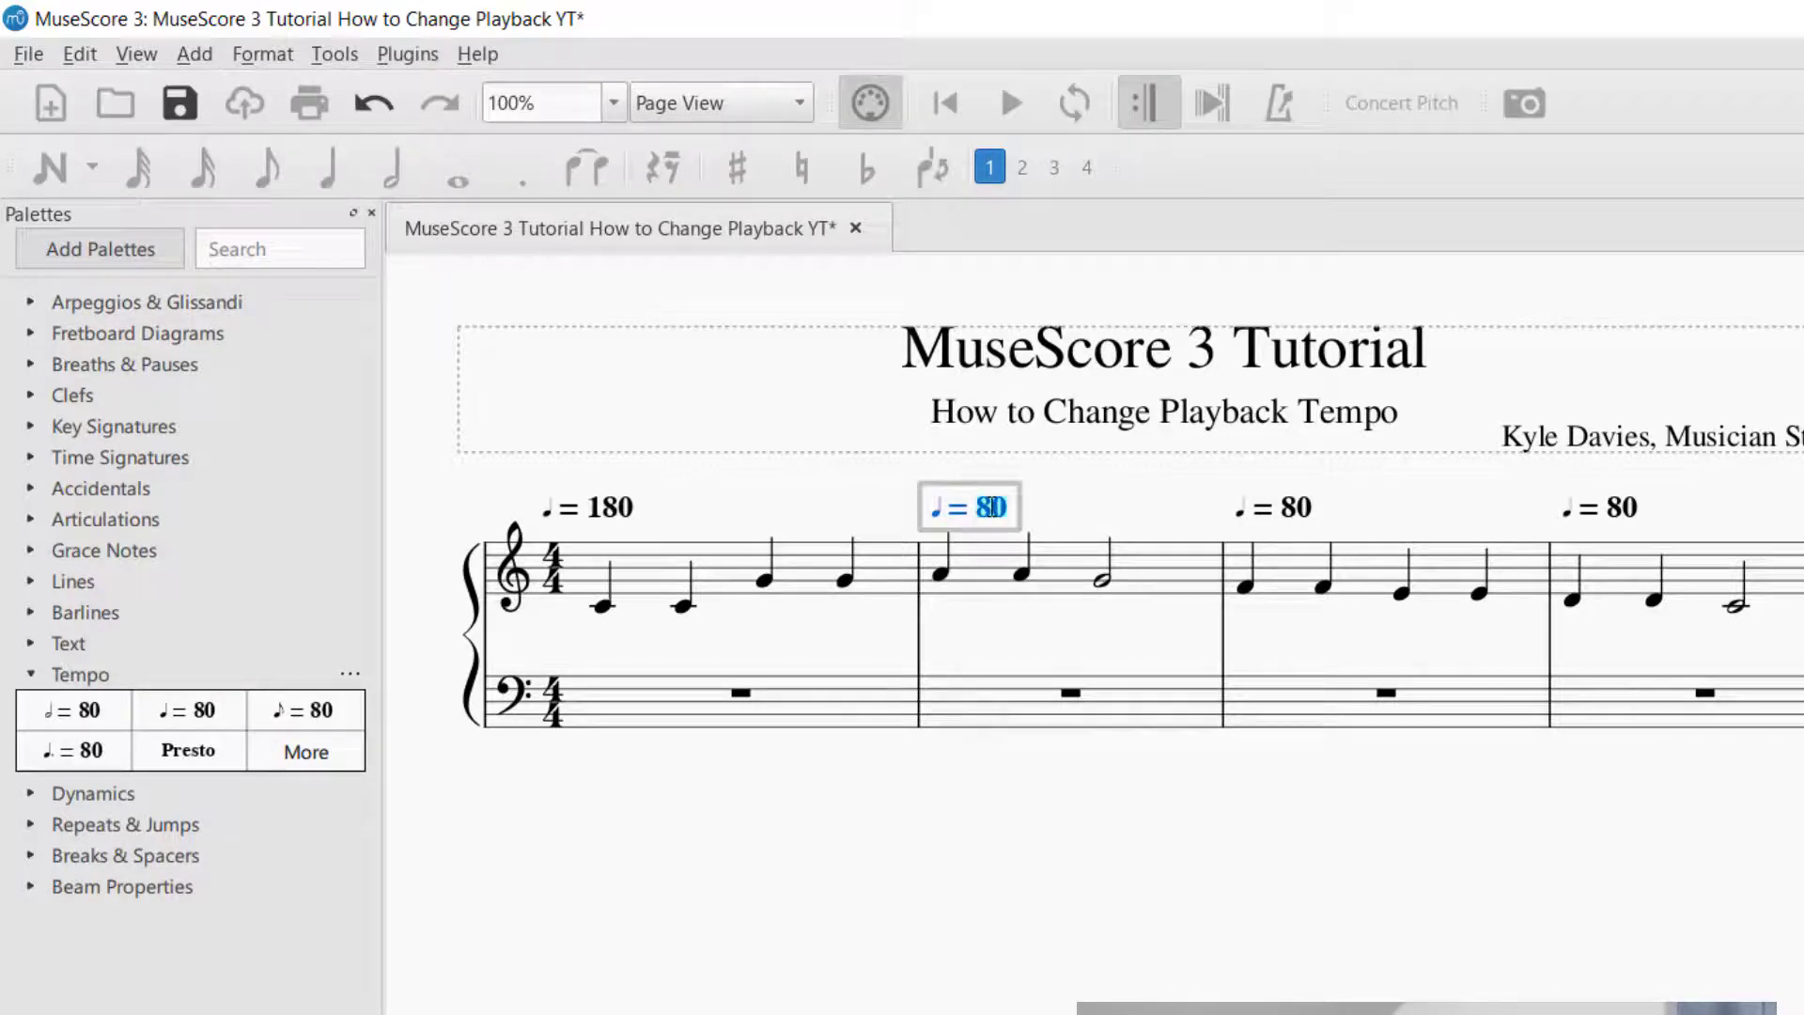
{"action": "type", "text": "50"}
Set the third measure's tempo marking to quarter note = 150
{"action": "left_click", "coordinate": [1298, 510]}
{"action": "double_click", "coordinate": [1302, 513]}
{"action": "double_click", "coordinate": [1300, 509]}
{"action": "type", "text": "150"}
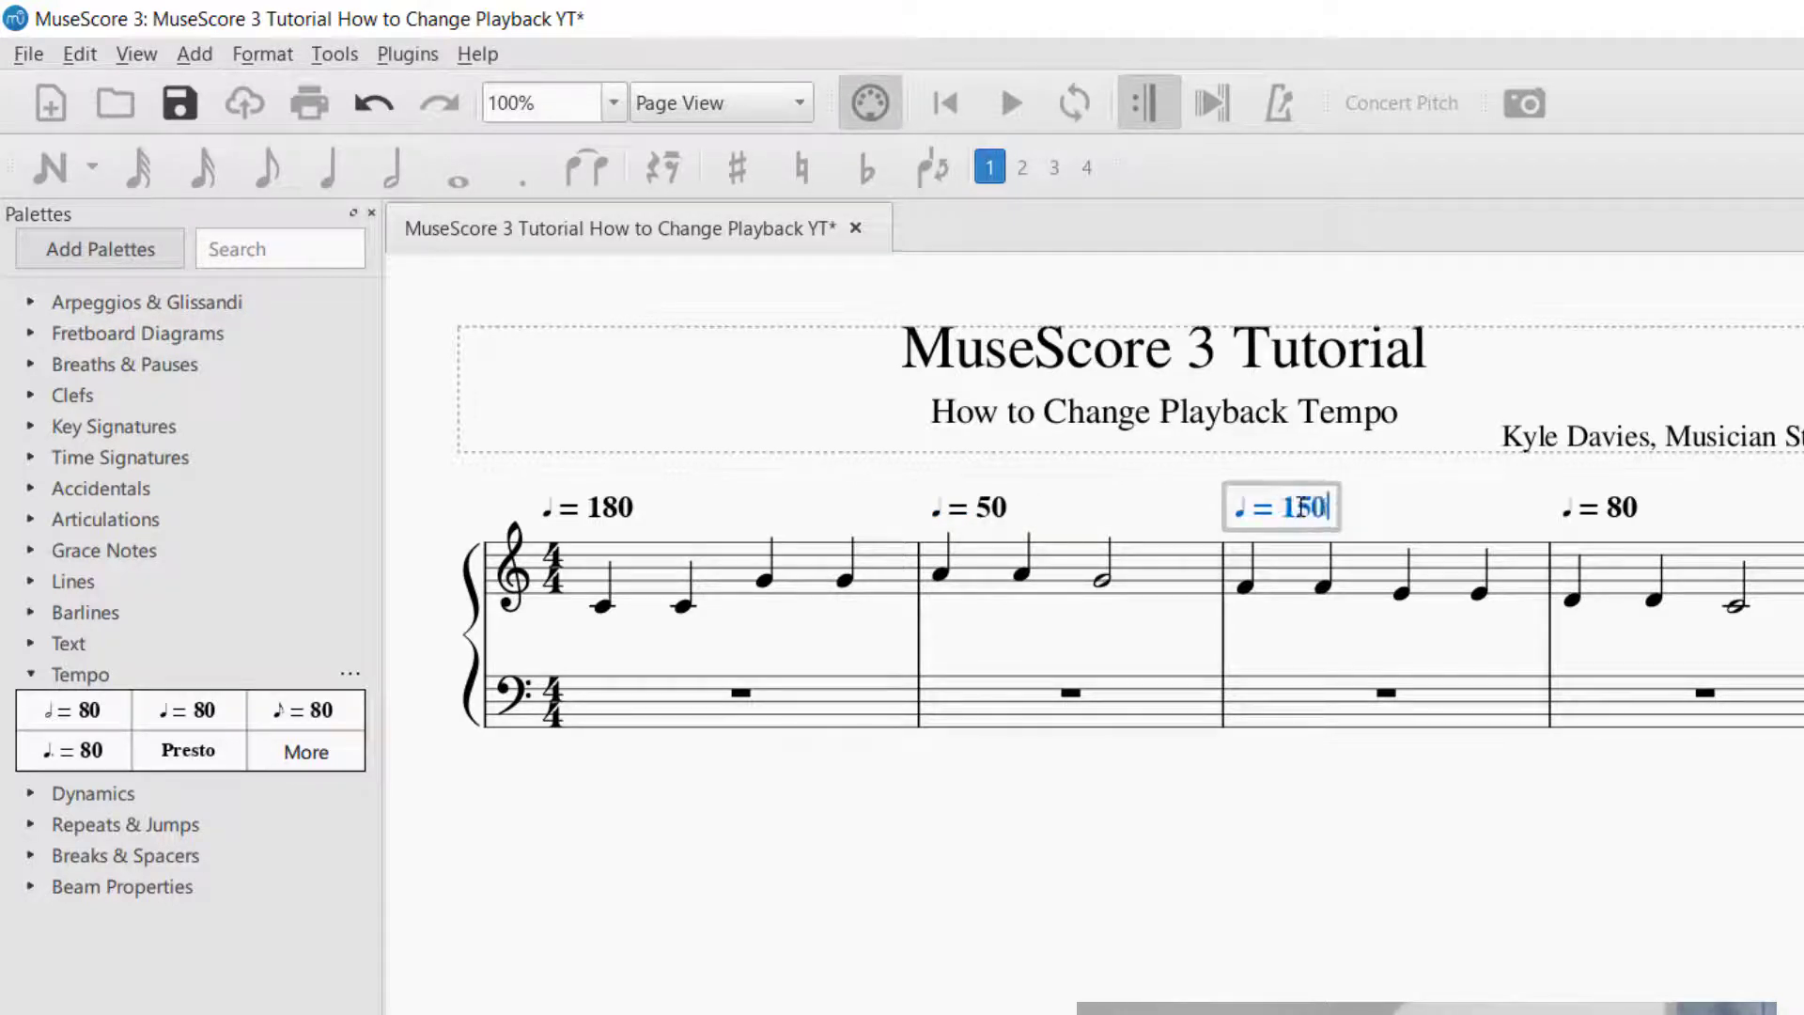
Set the fourth measure's tempo marking to quarter note = 40
{"action": "double_click", "coordinate": [1620, 509]}
{"action": "key", "text": "Escape"}
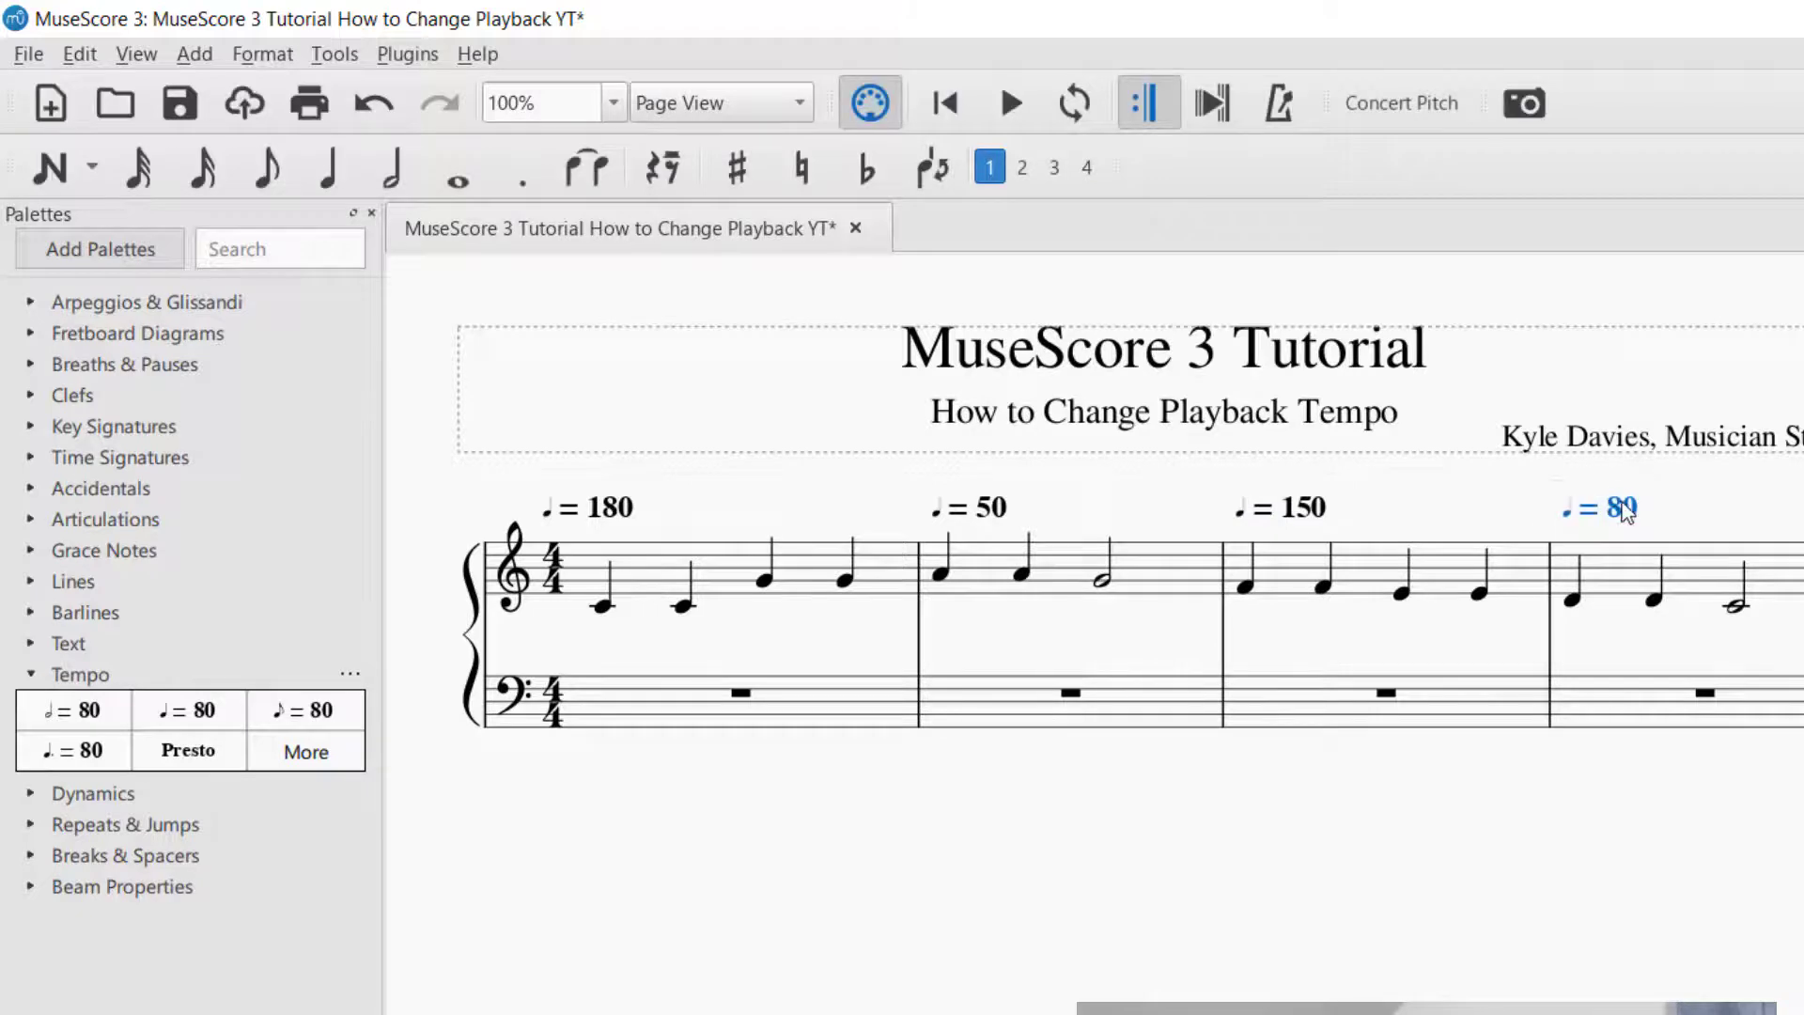
{"action": "double_click", "coordinate": [1629, 509]}
{"action": "left_click", "coordinate": [1626, 507]}
{"action": "key", "text": "BackSpace"}
{"action": "type", "text": "4"}
{"action": "left_click", "coordinate": [1707, 509]}
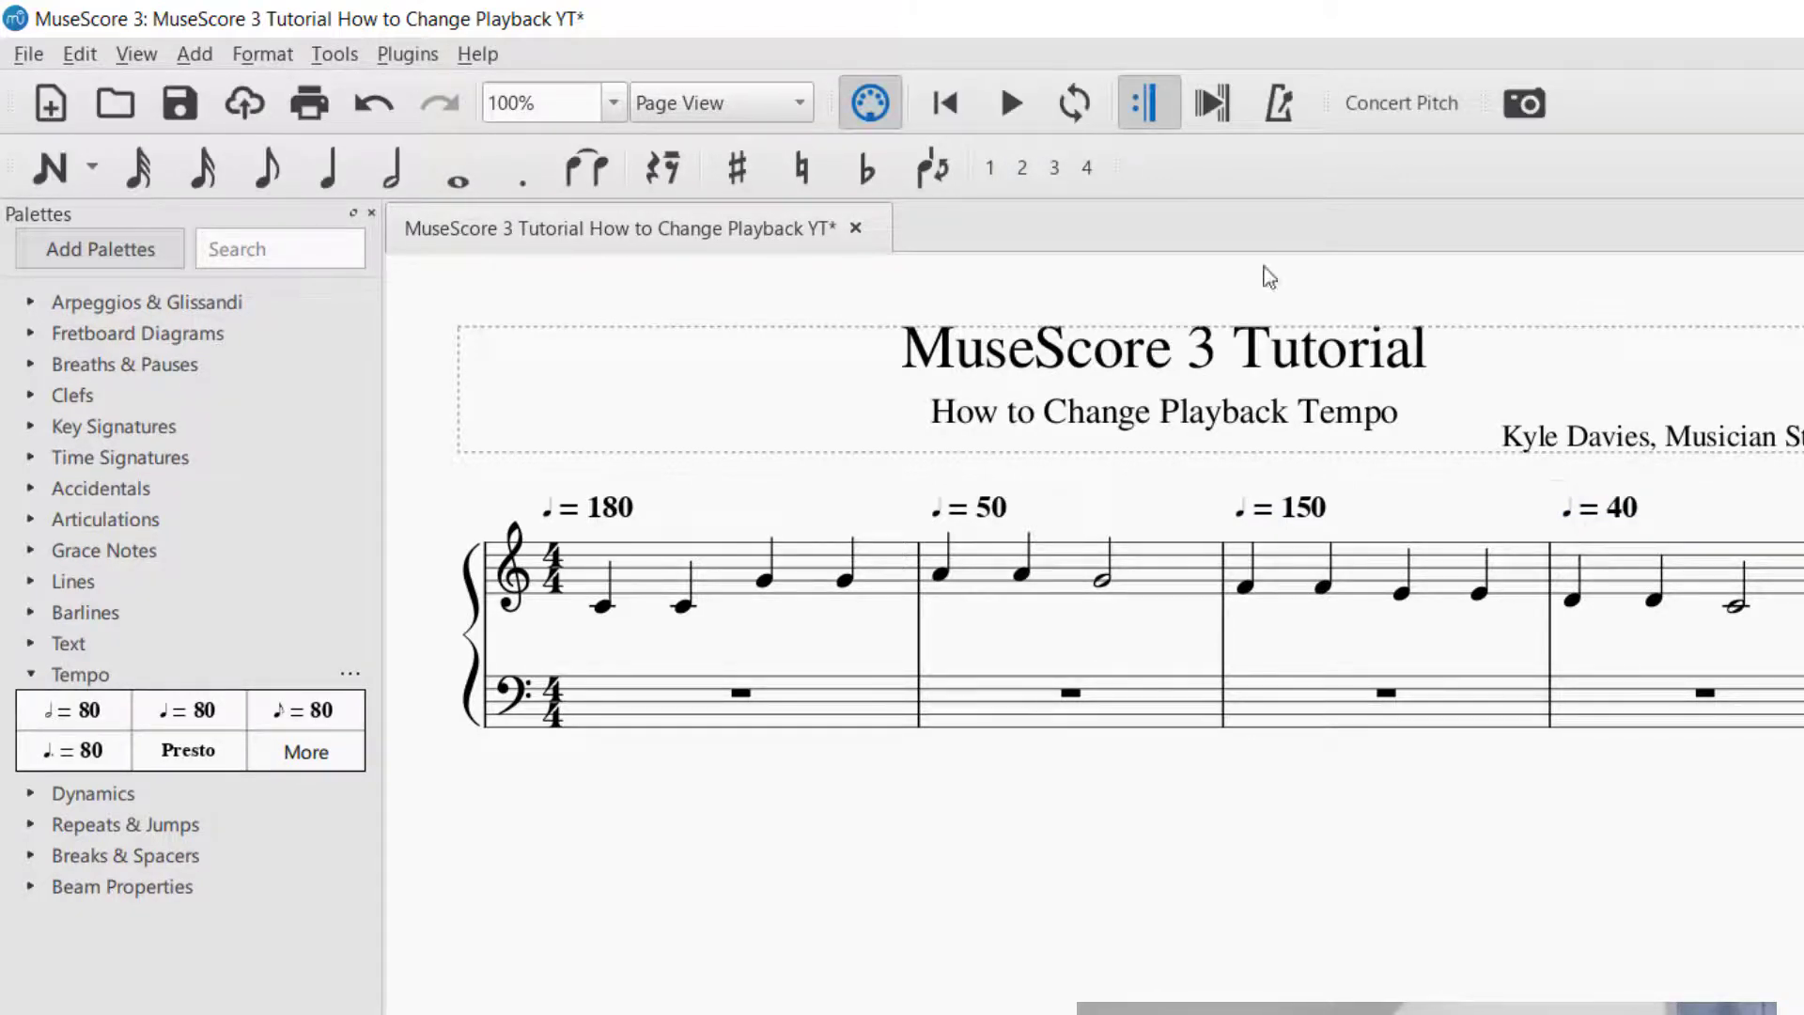
Play the score from the beginning to hear the four numeric tempo markings, and stop playback at the end
{"action": "left_click", "coordinate": [949, 105]}
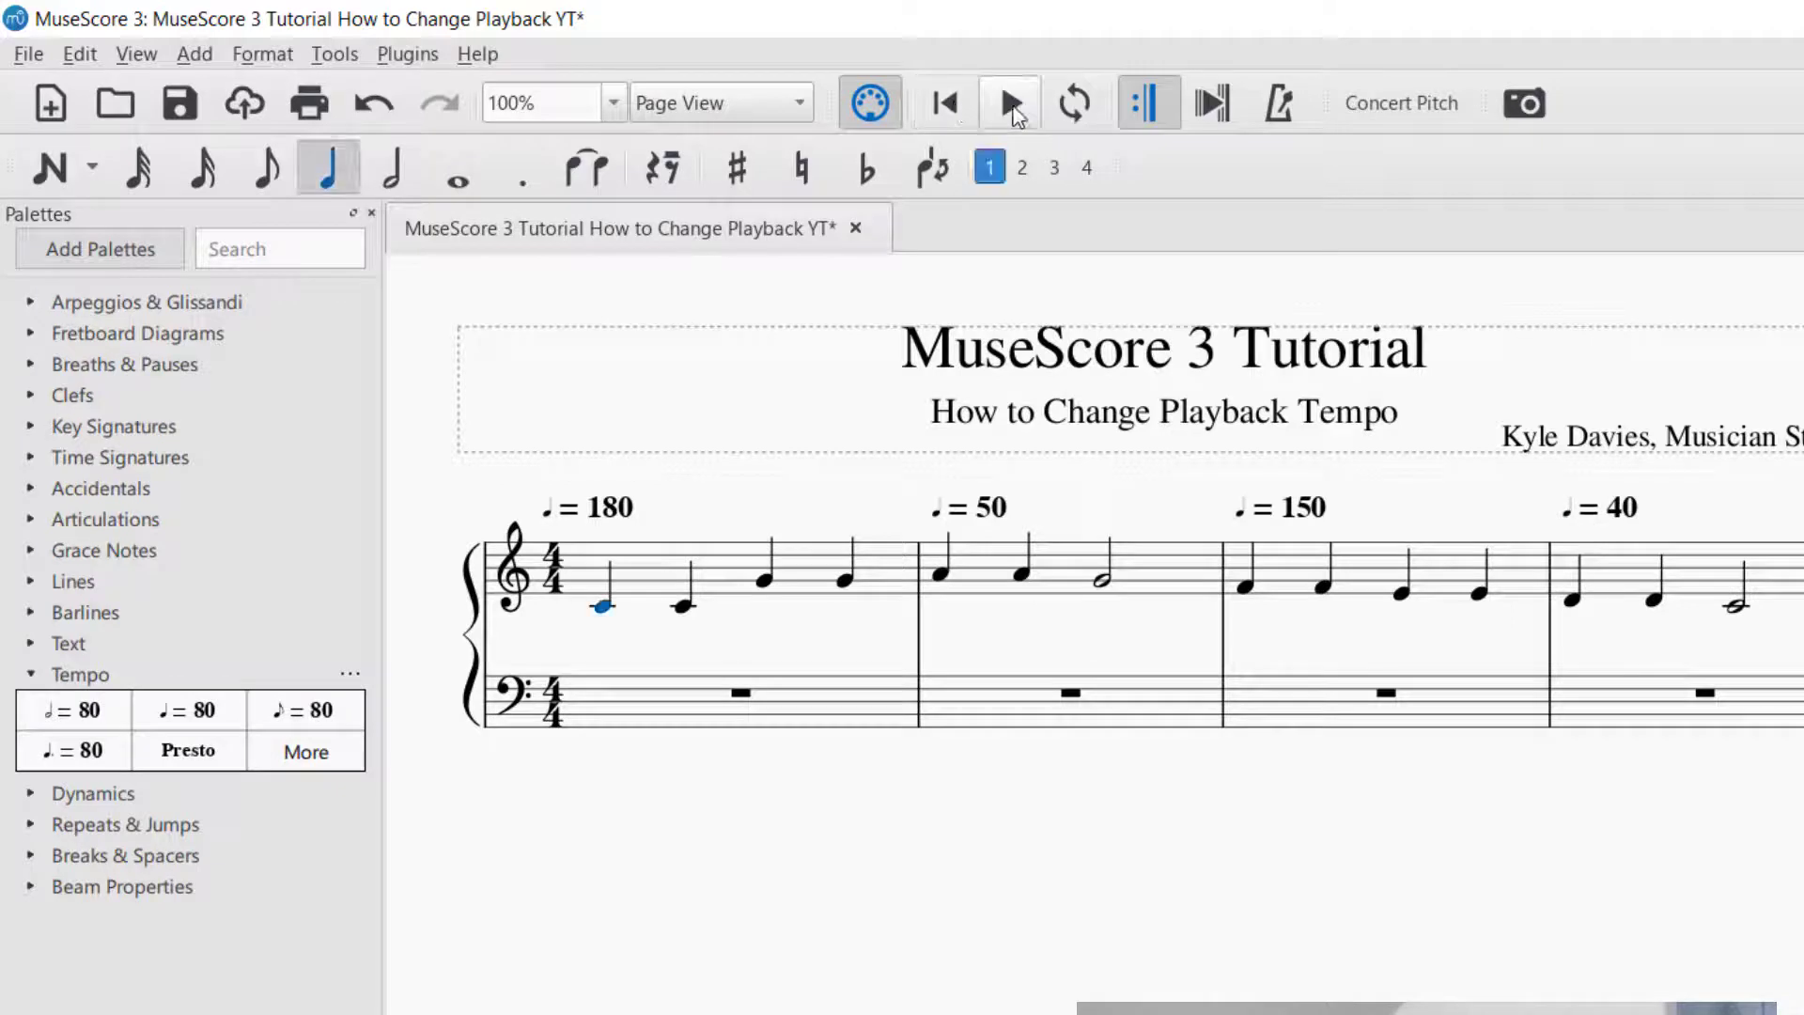
{"action": "left_click", "coordinate": [1012, 106]}
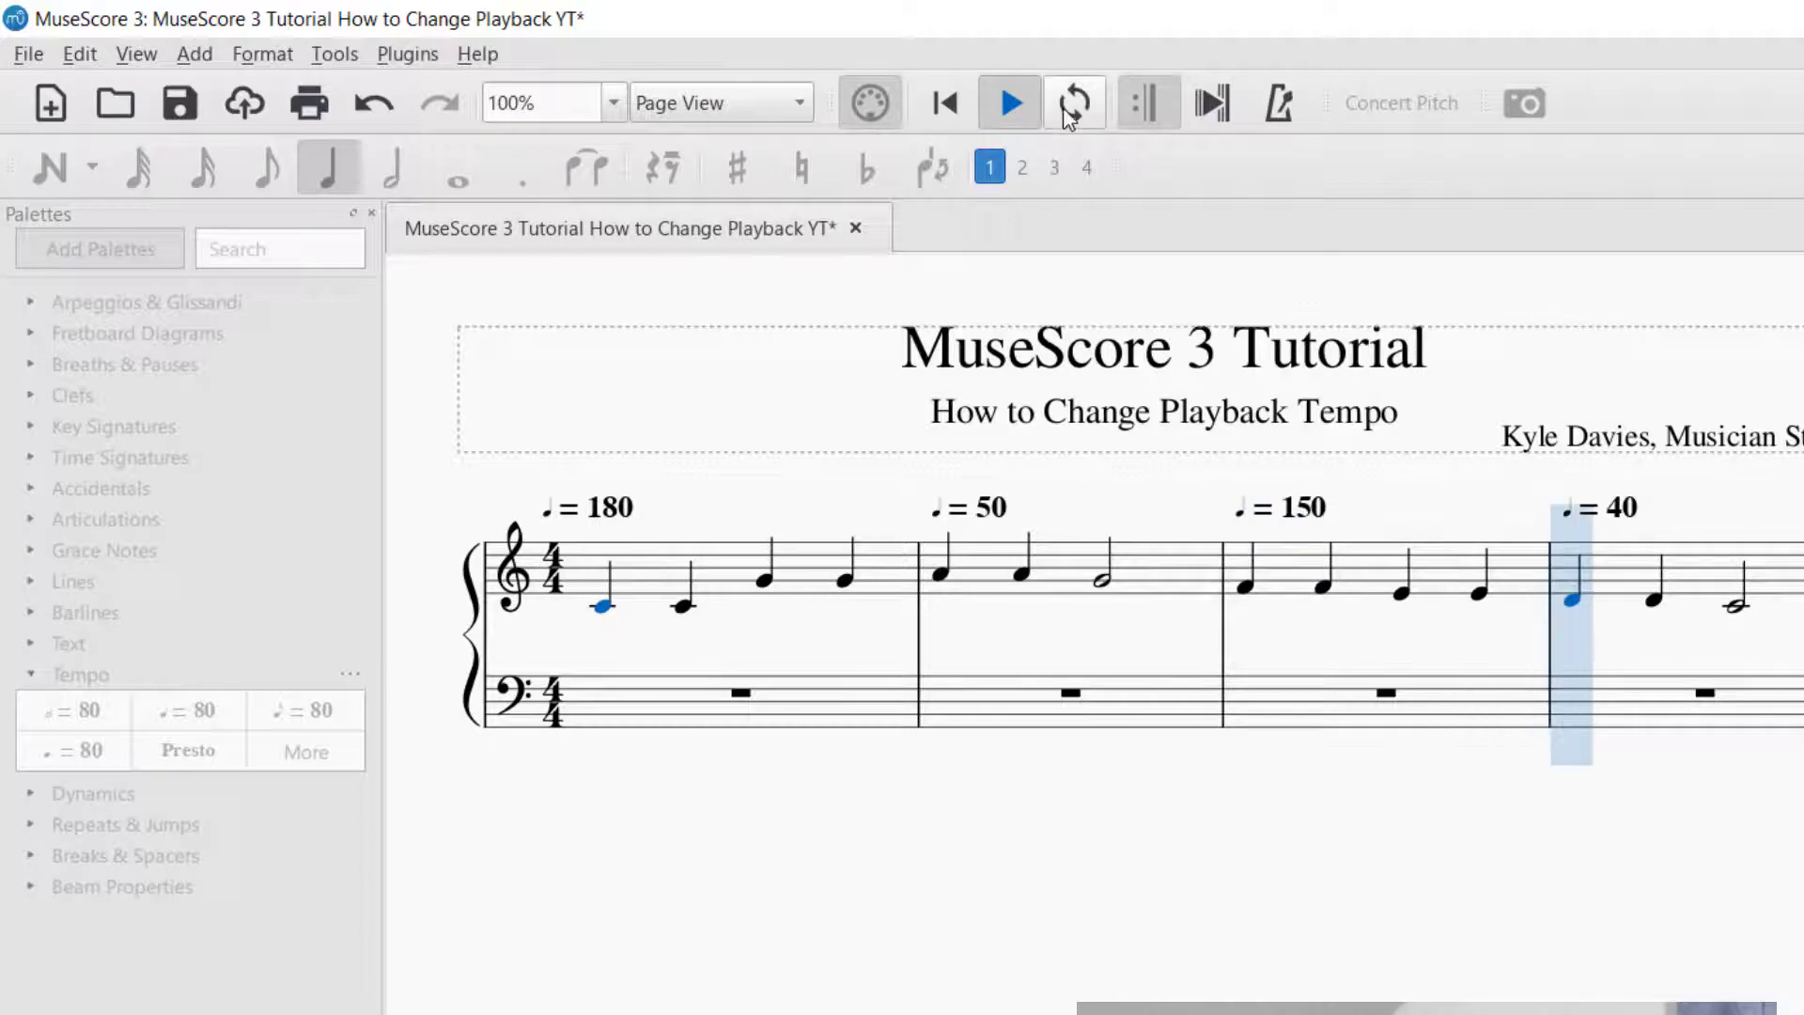
{"action": "left_click", "coordinate": [1012, 105]}
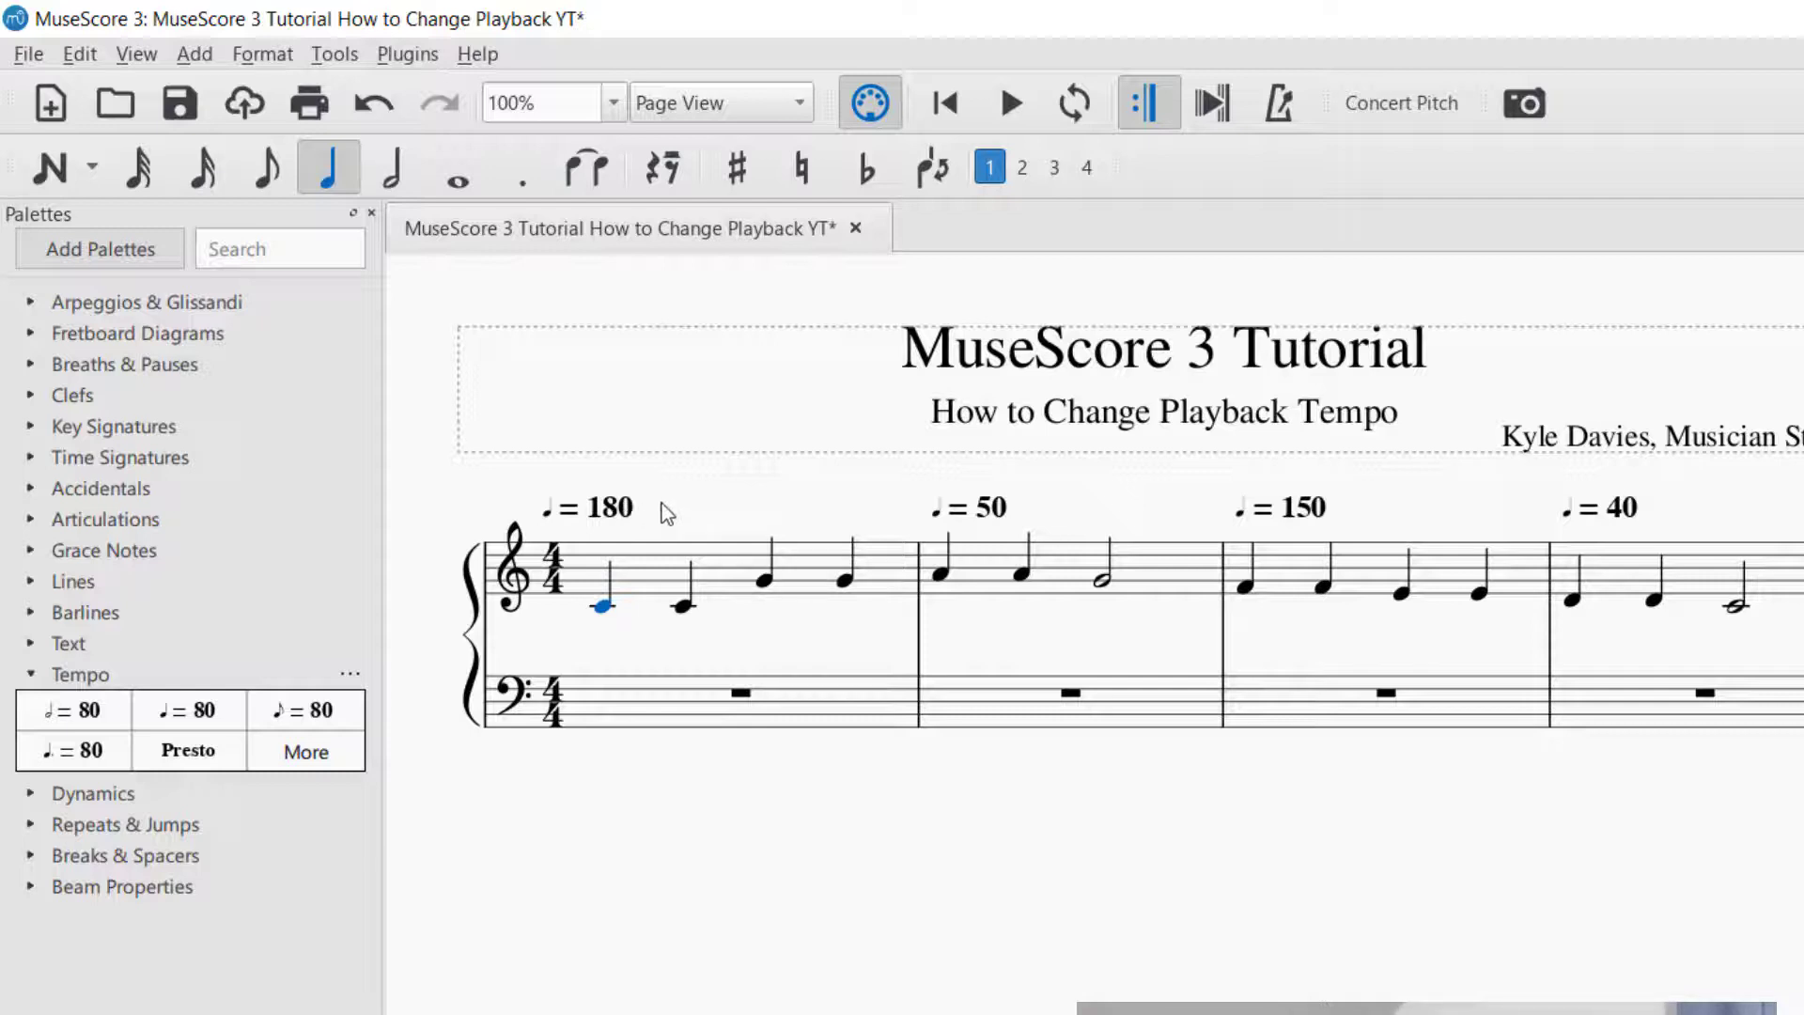
Delete the quarter-note tempo markings above all four measures
{"action": "left_click", "coordinate": [1595, 518]}
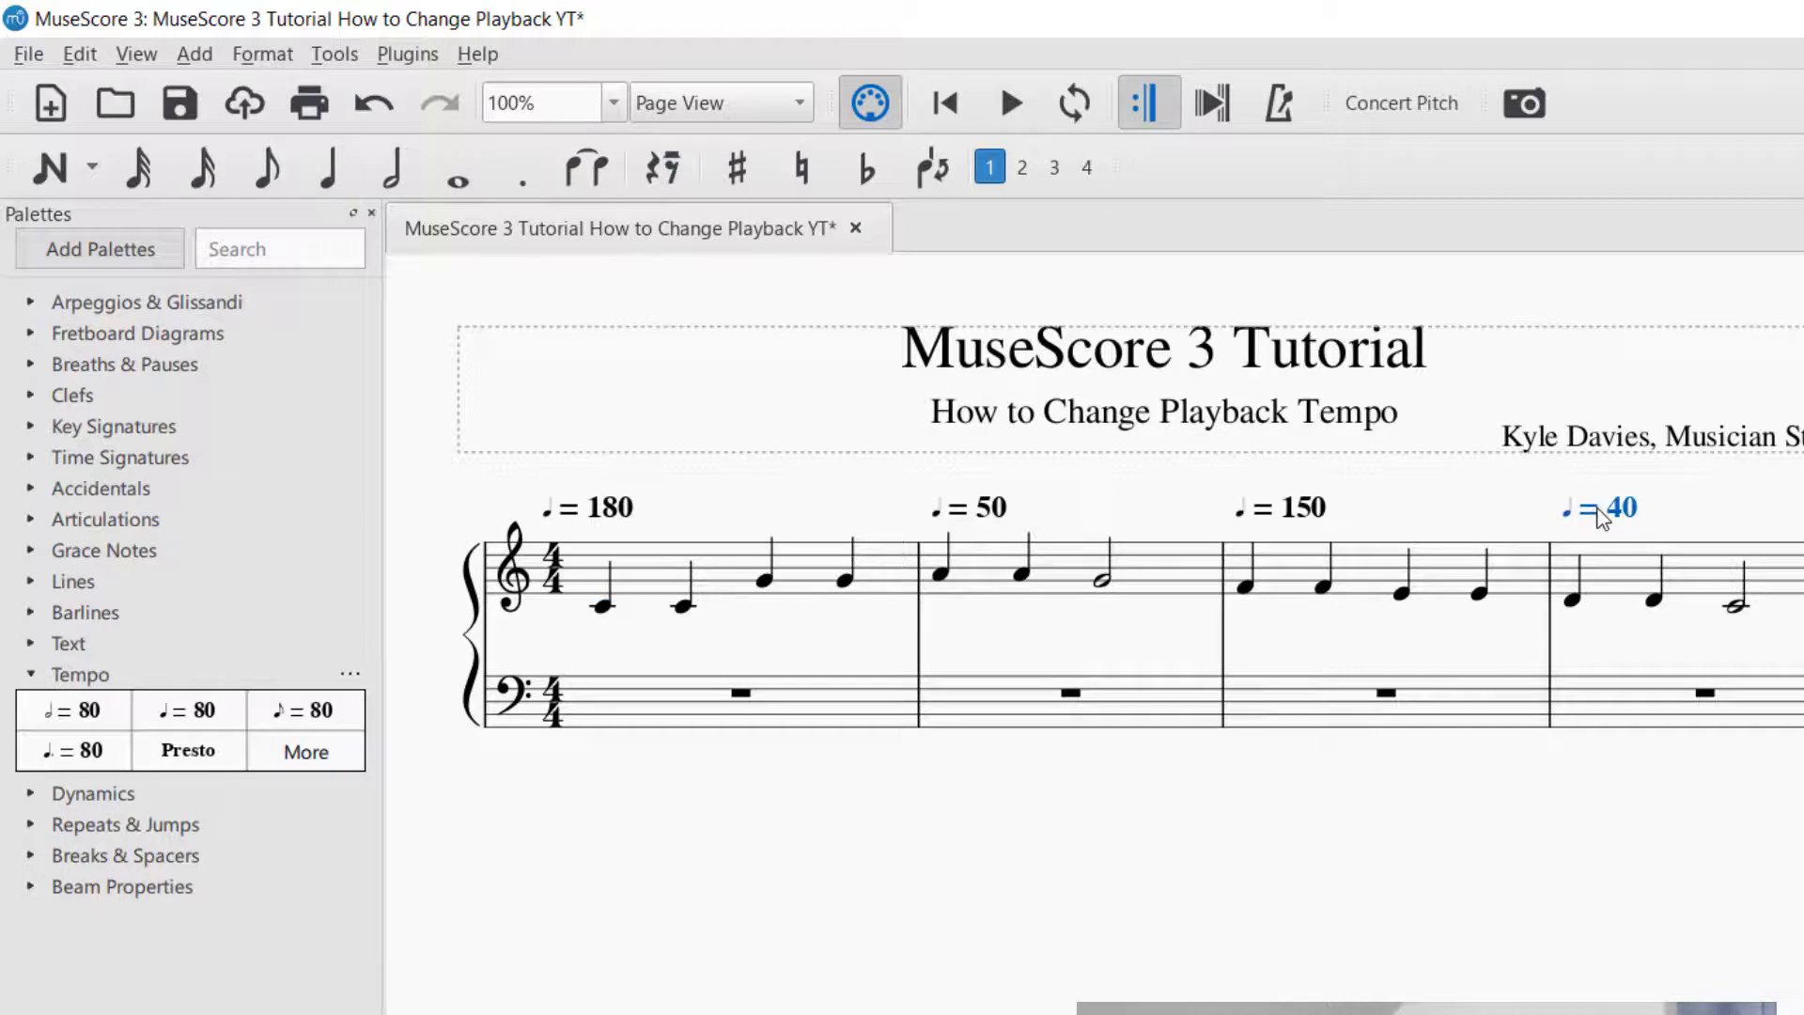
{"action": "key", "text": "Delete"}
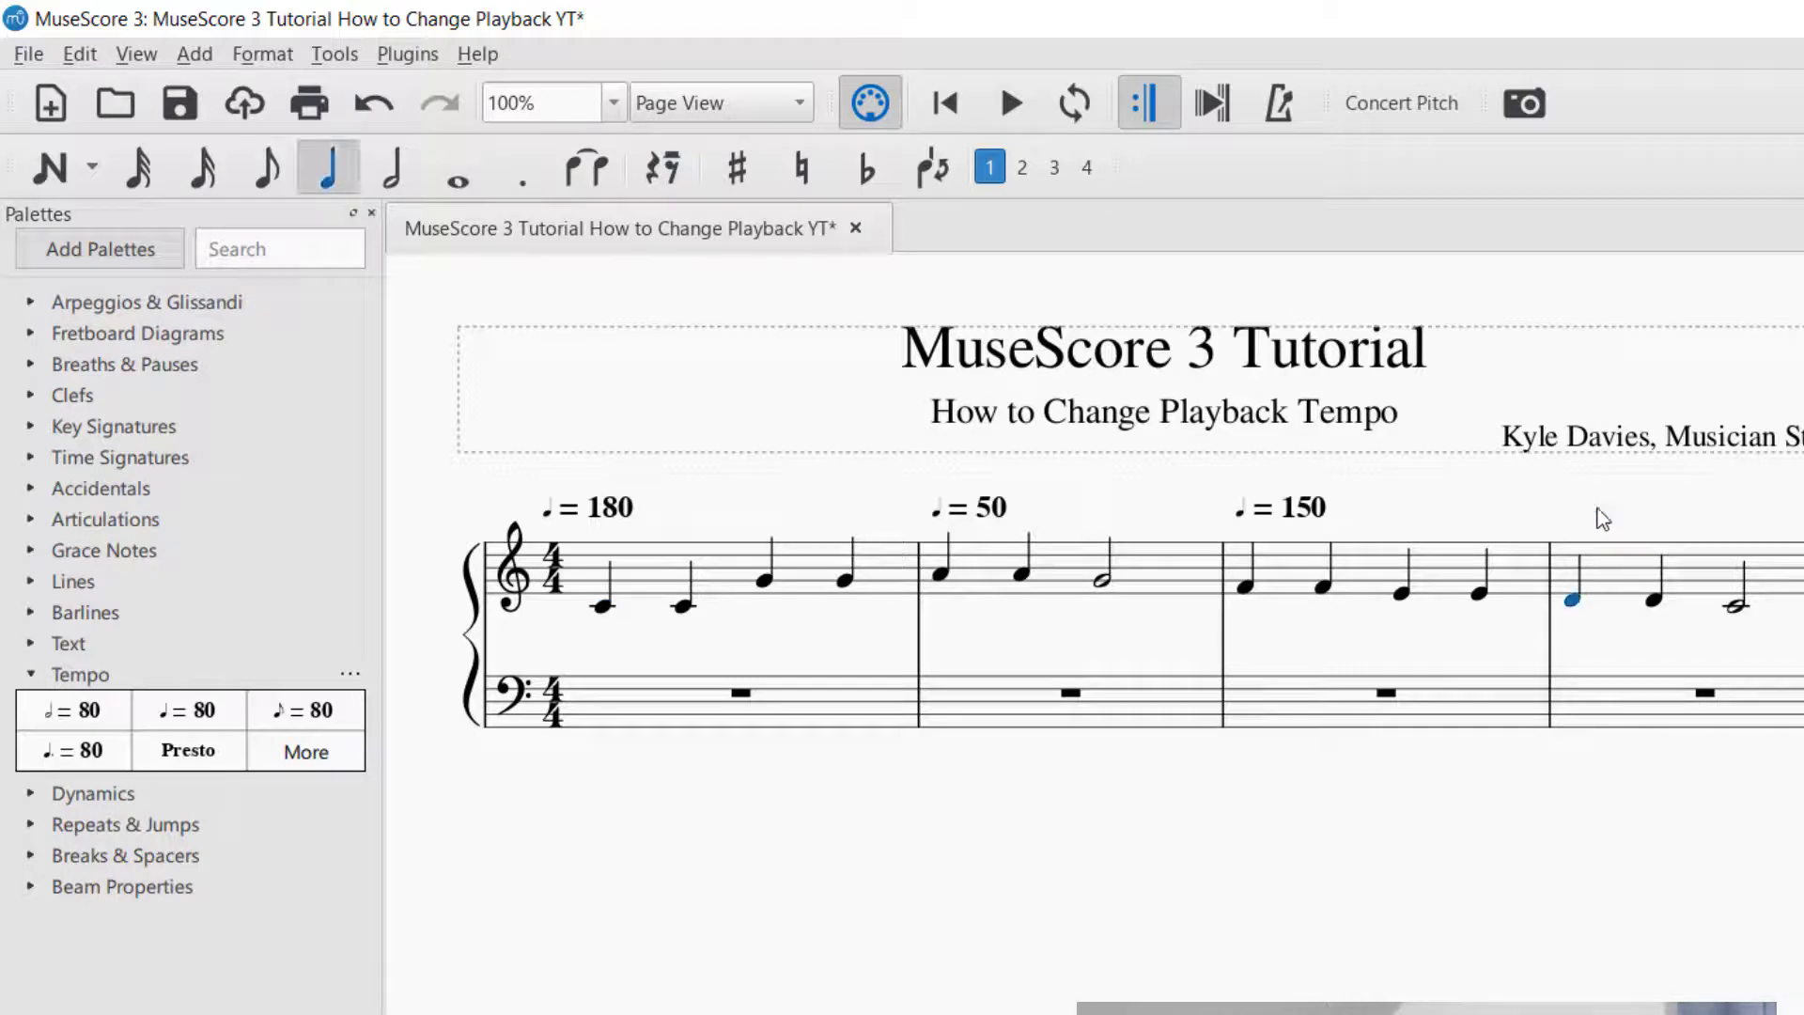
{"action": "left_click", "coordinate": [1291, 513]}
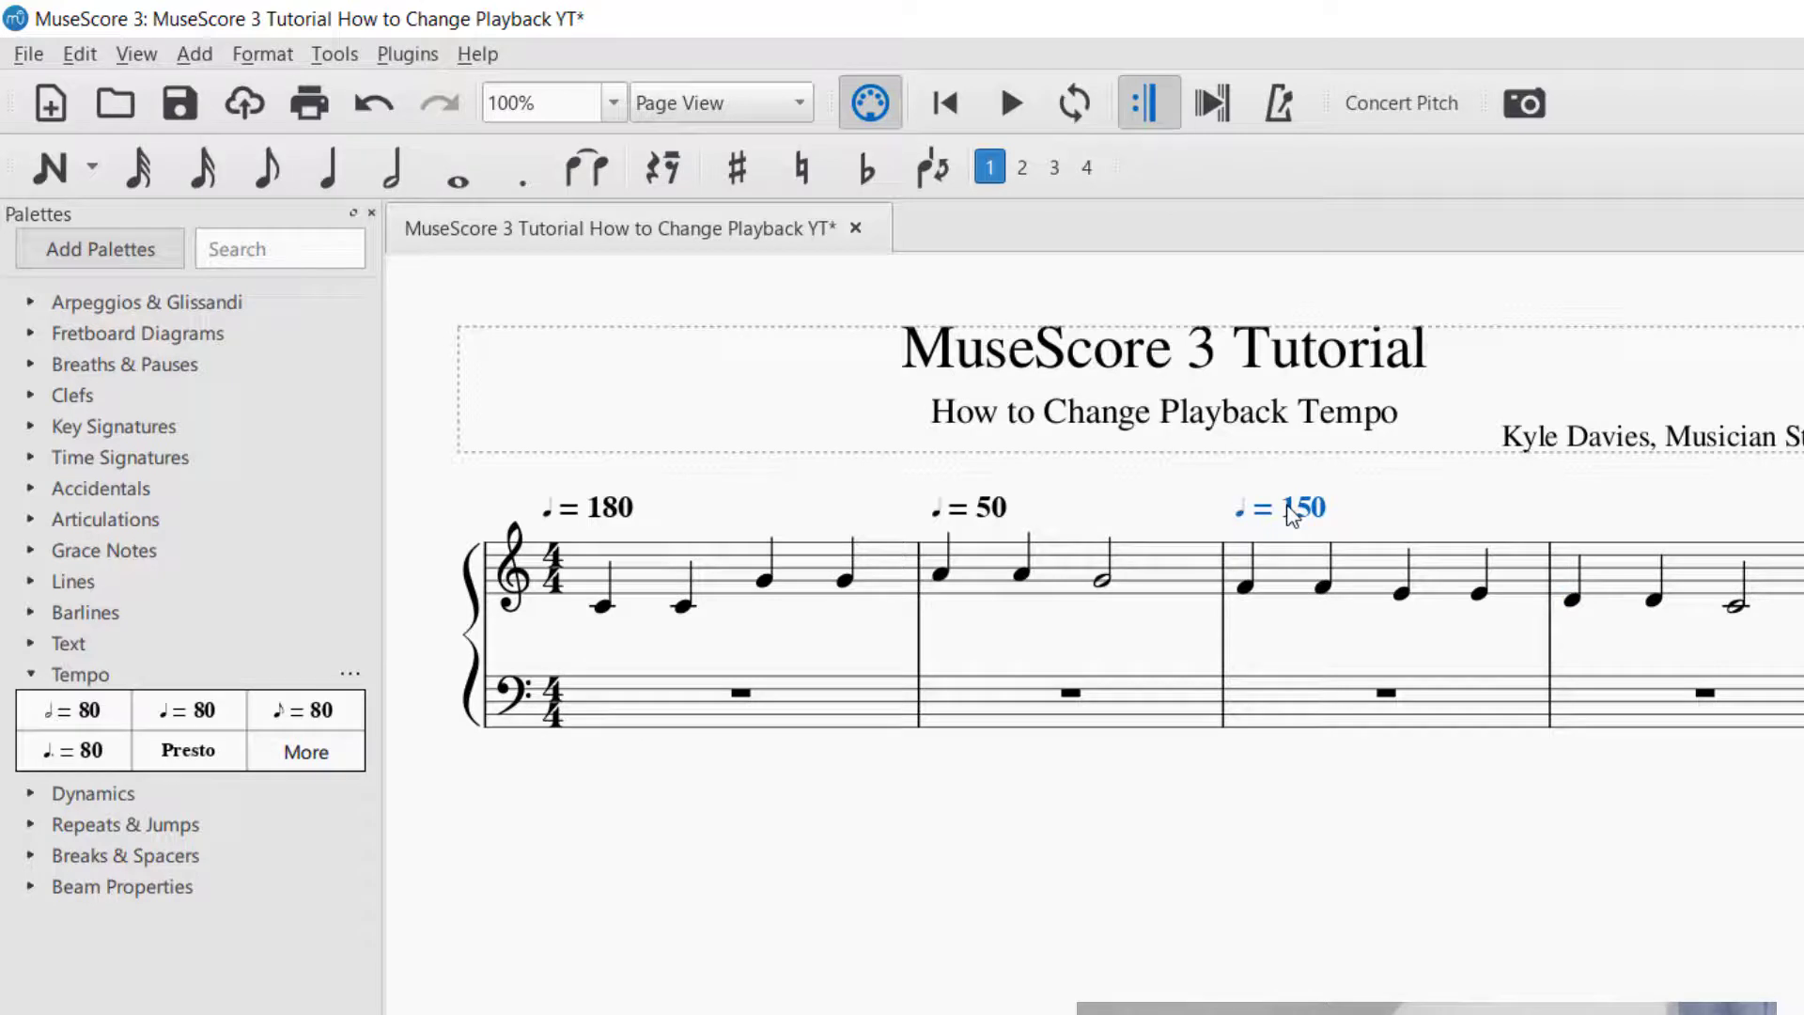
{"action": "key", "text": "Delete"}
{"action": "left_click", "coordinate": [989, 512]}
{"action": "key", "text": "Delete"}
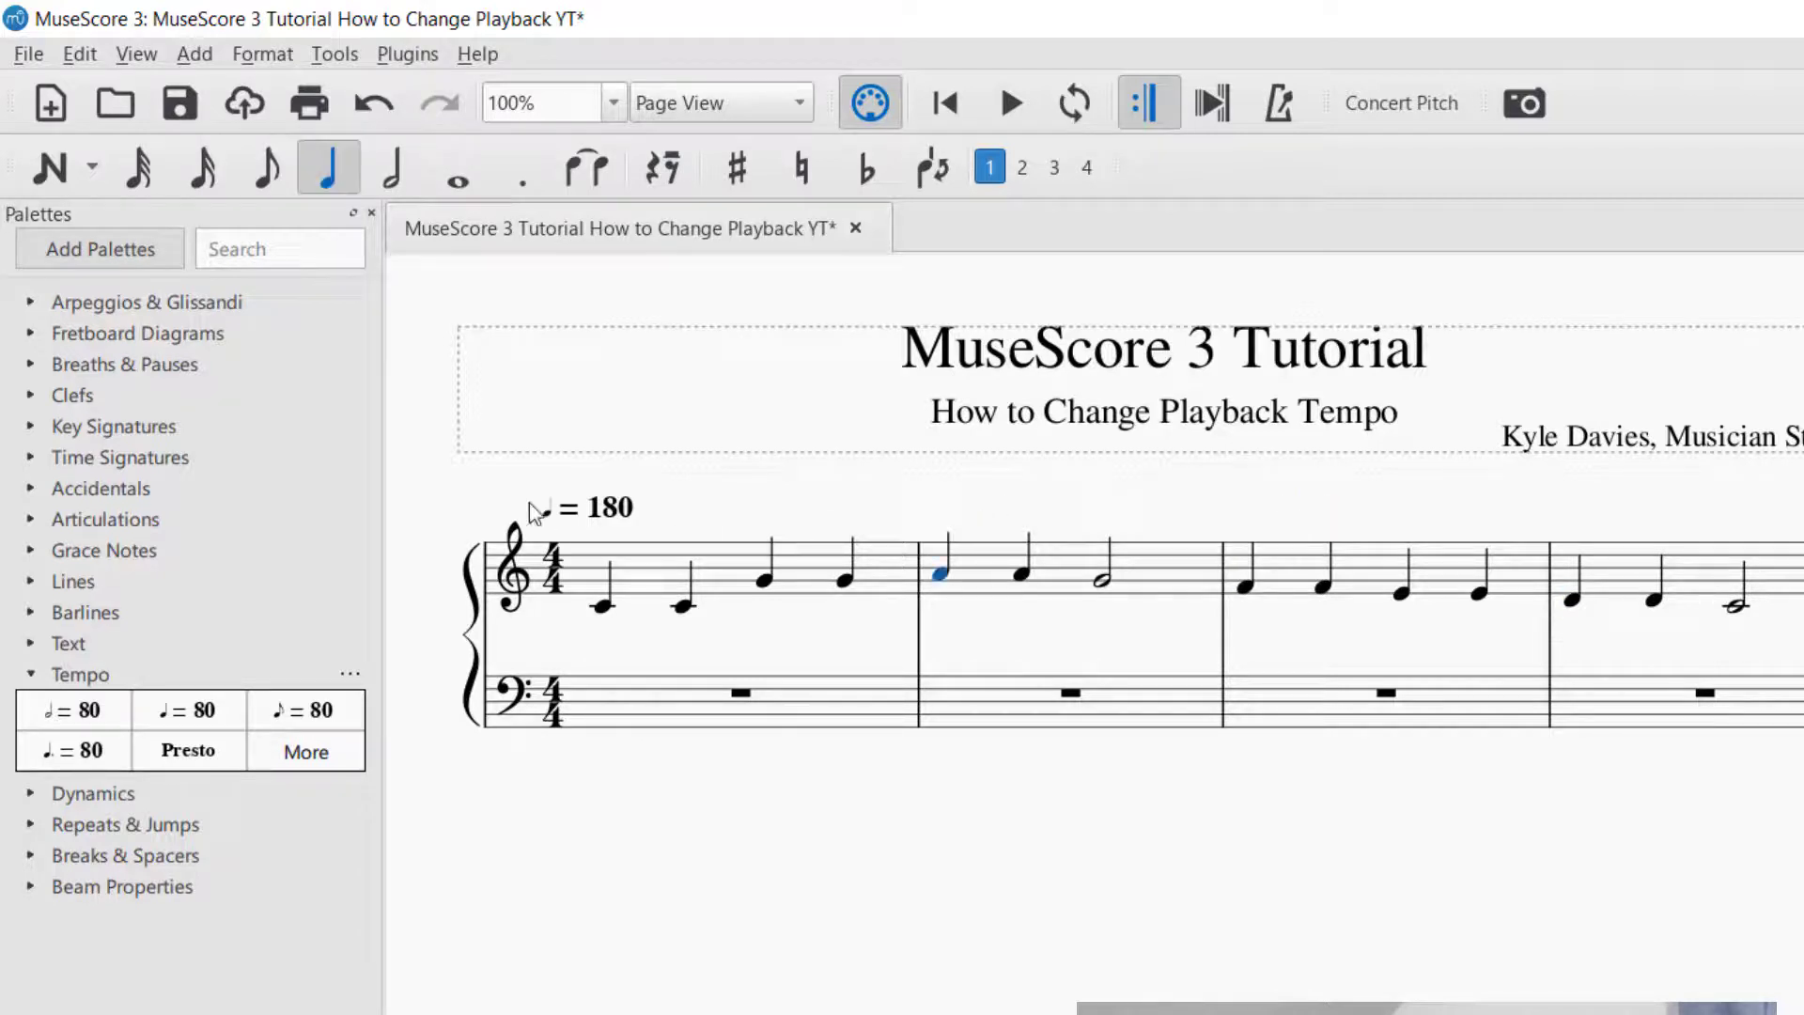
{"action": "left_click", "coordinate": [569, 510]}
{"action": "key", "text": "Delete"}
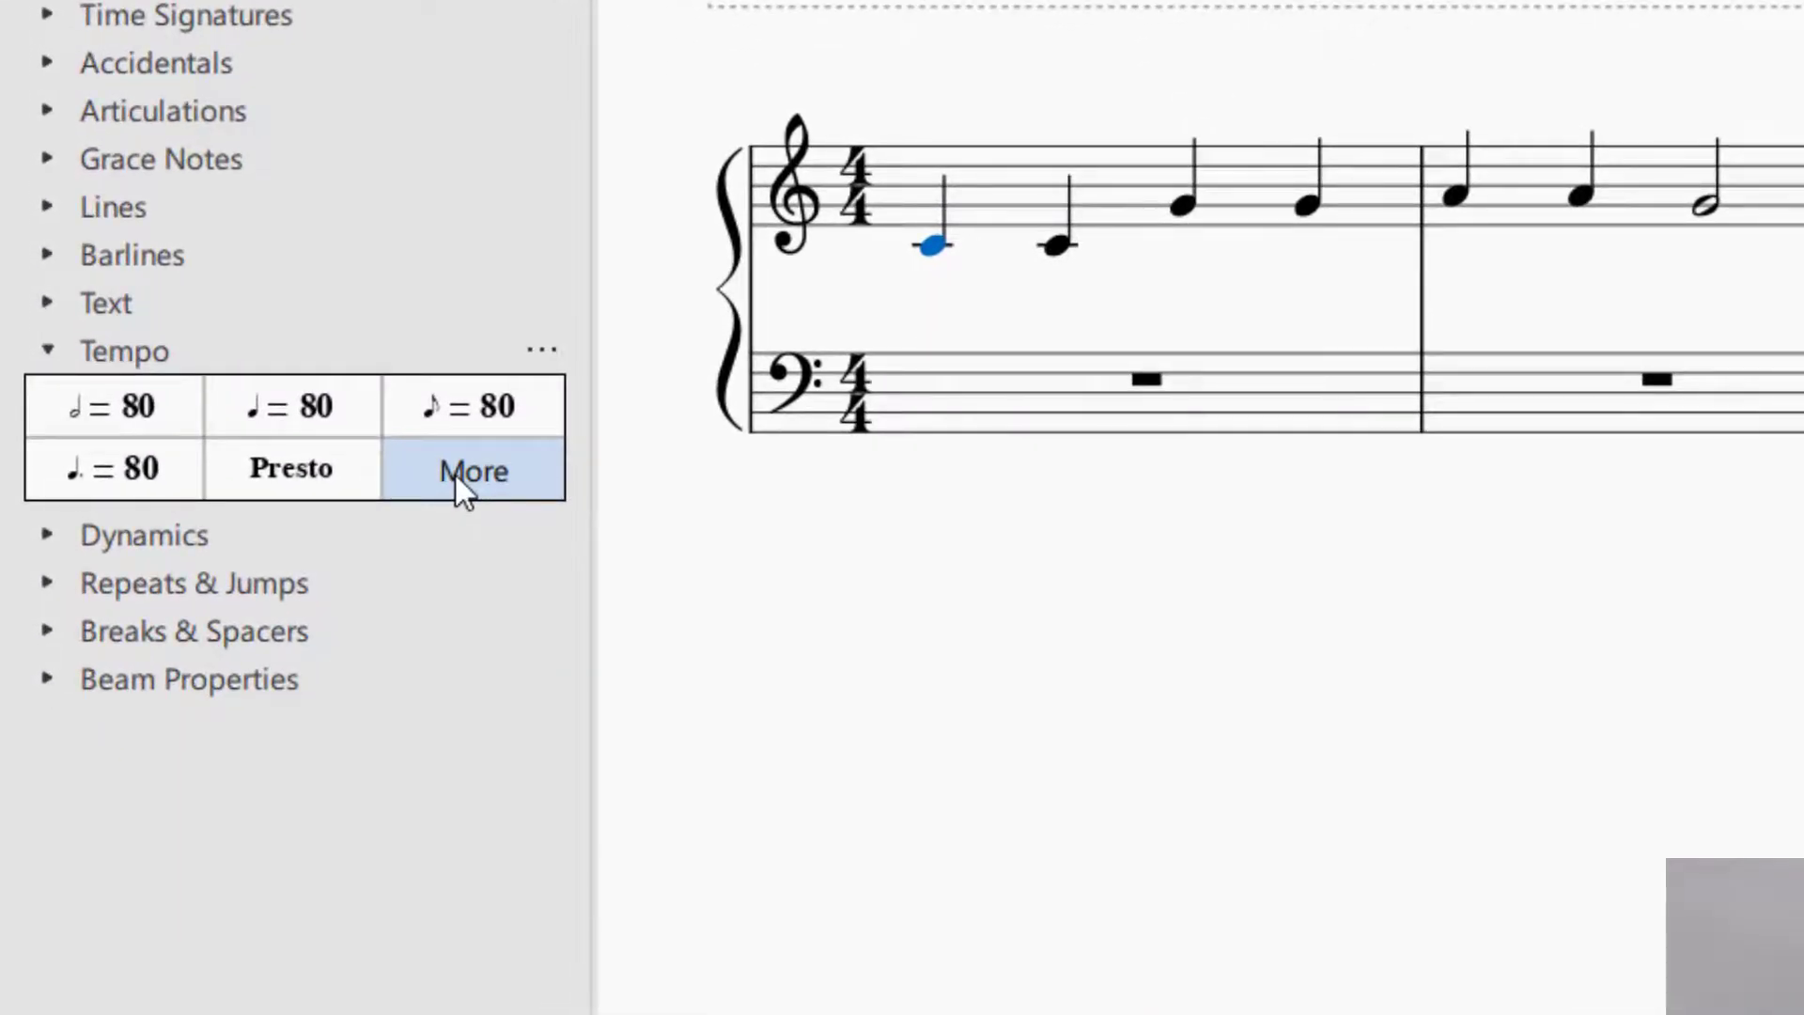
Add a Moderato tempo marking at the first note of the first measure and play the score to hear it
{"action": "left_click", "coordinate": [449, 453]}
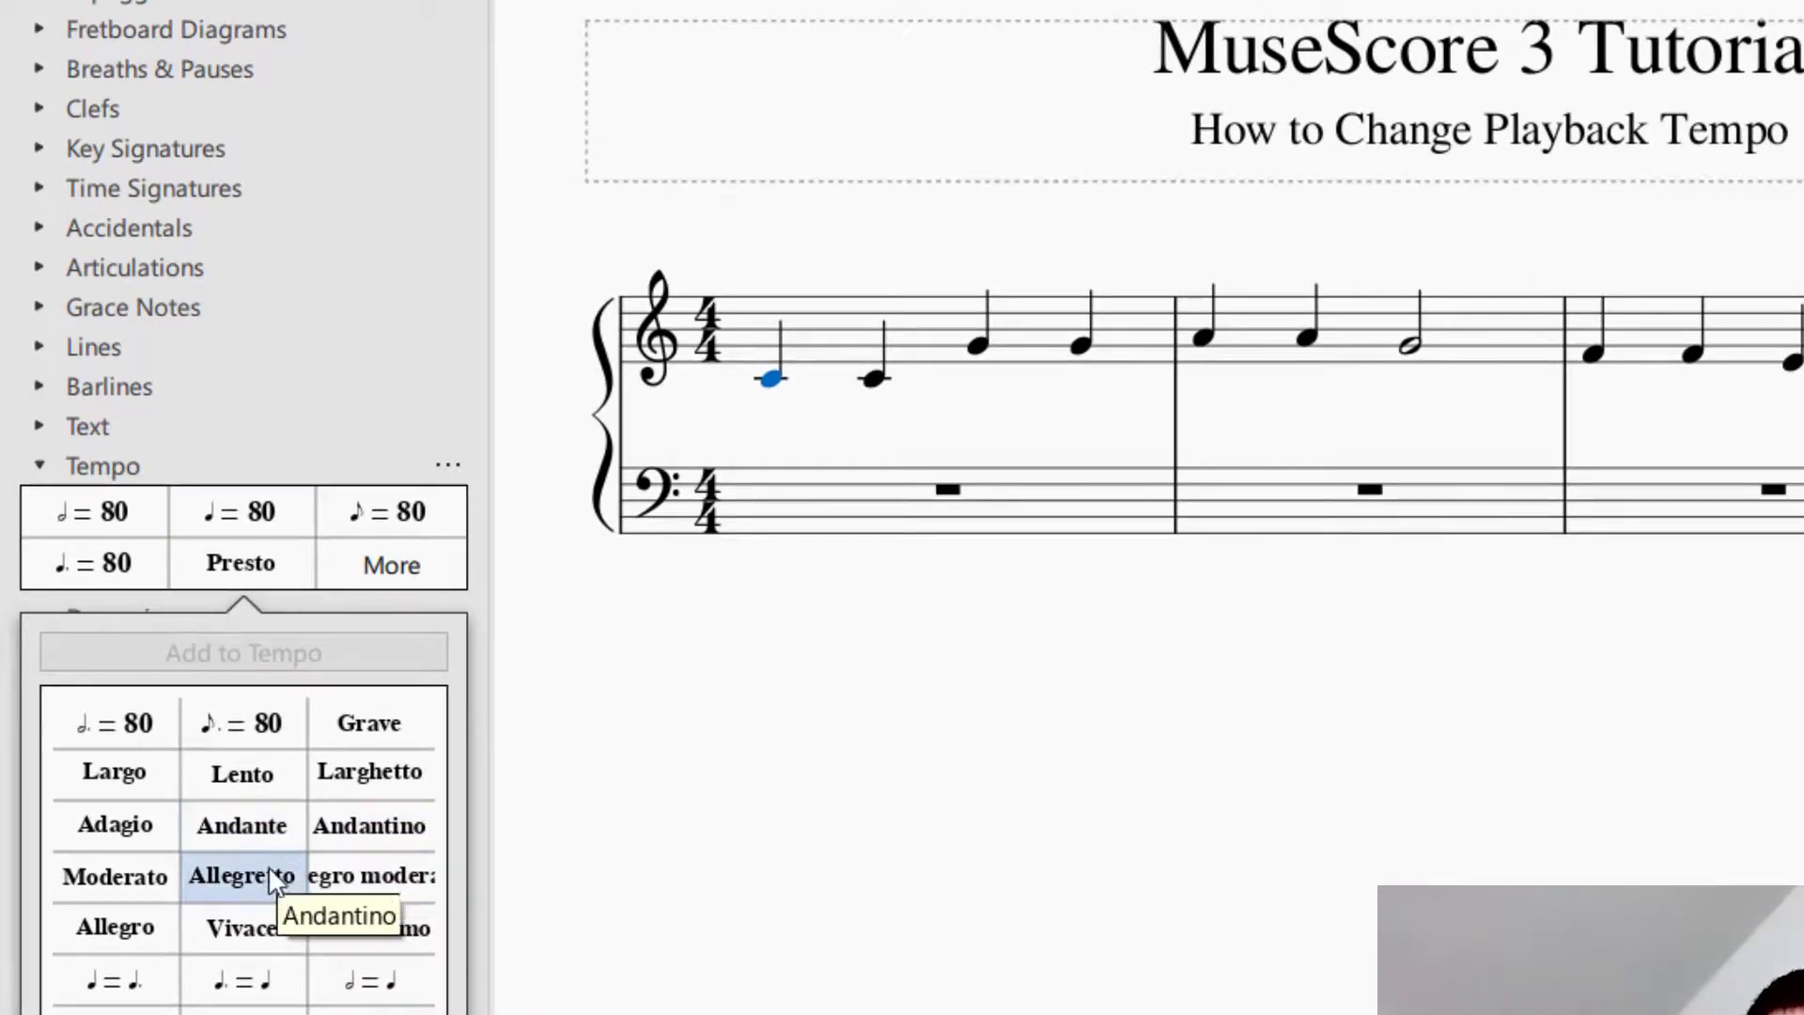
{"action": "left_click_drag", "start_coordinate": [150, 872], "coordinate": [761, 319]}
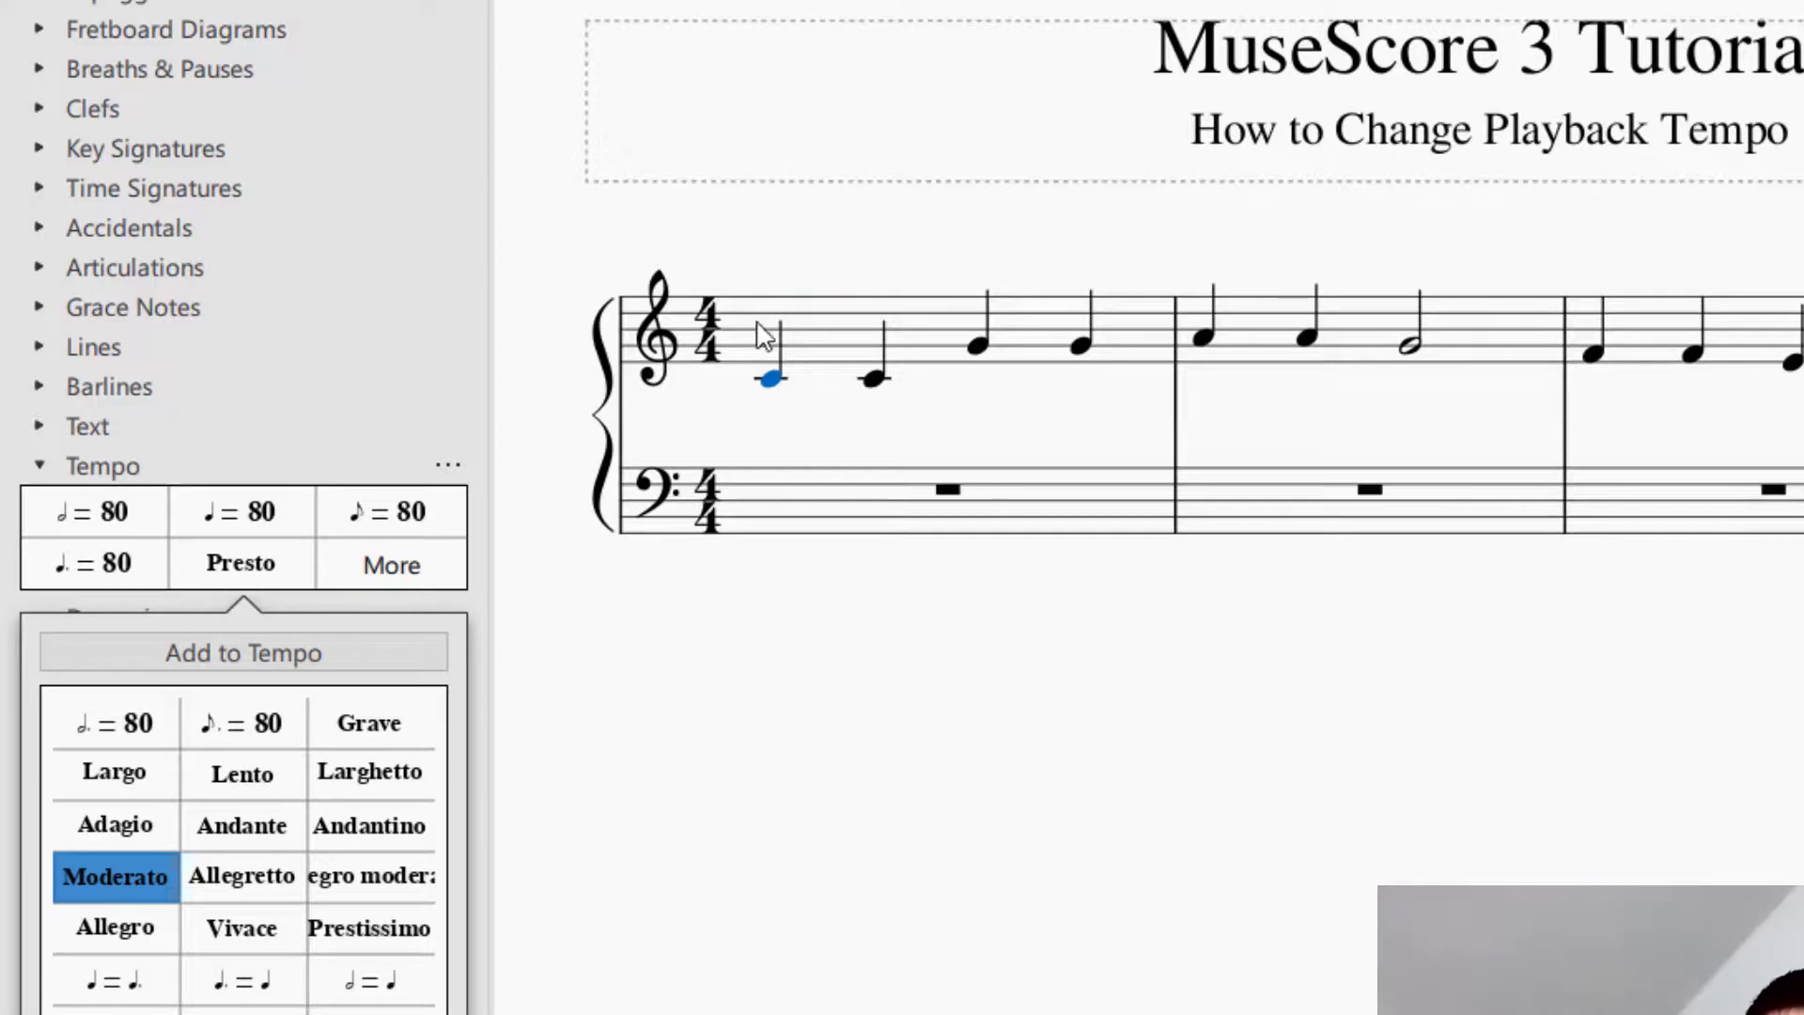
{"action": "left_click", "coordinate": [779, 393]}
{"action": "left_click", "coordinate": [398, 562]}
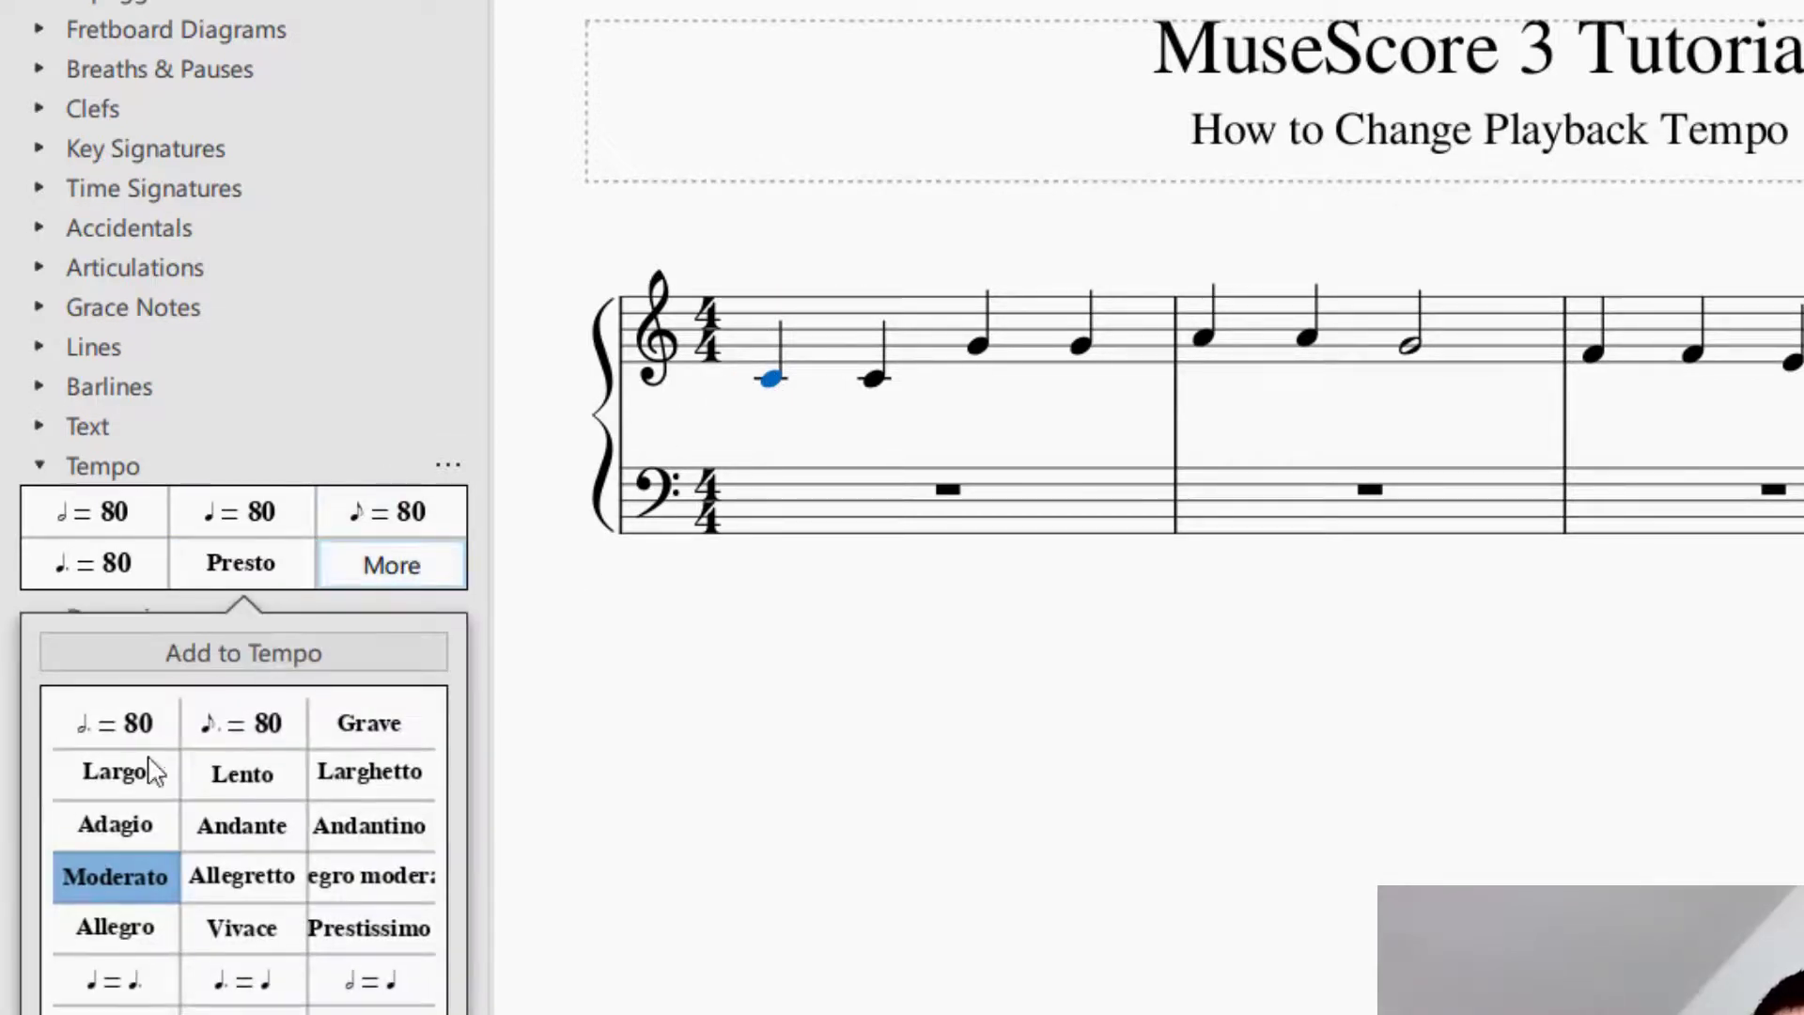
{"action": "left_click", "coordinate": [85, 884]}
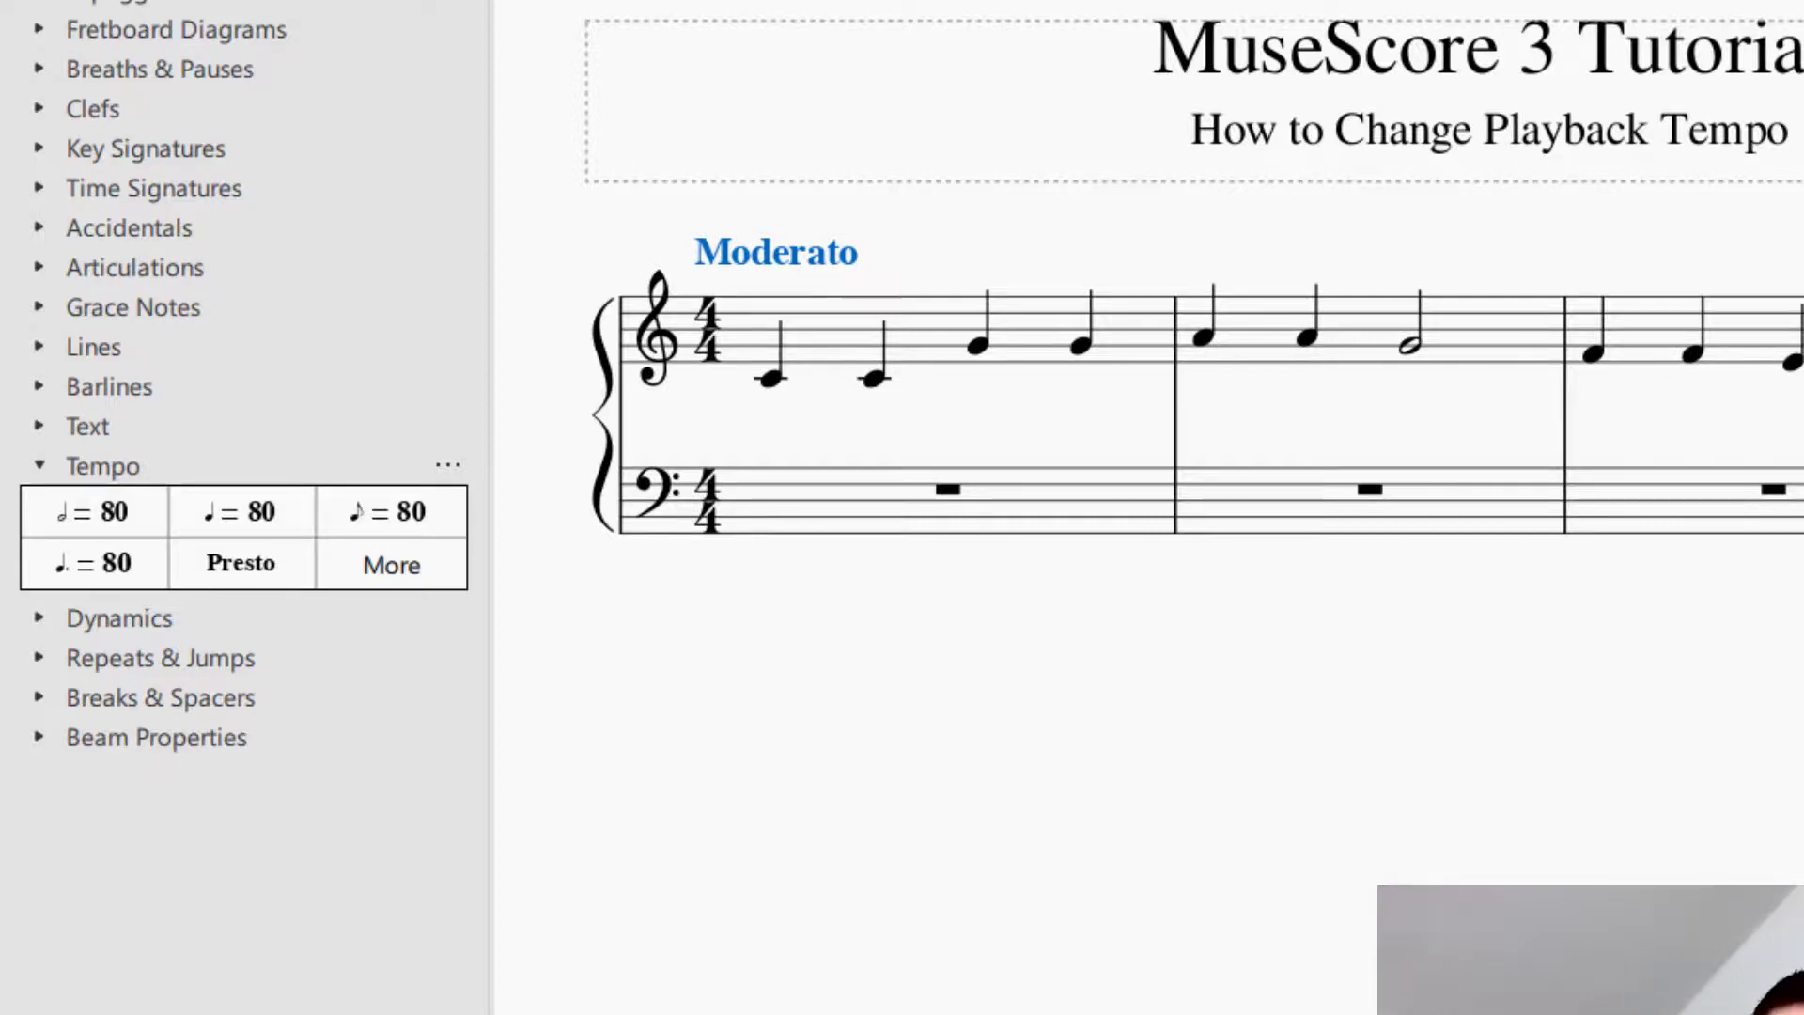
{"action": "key", "text": "space"}
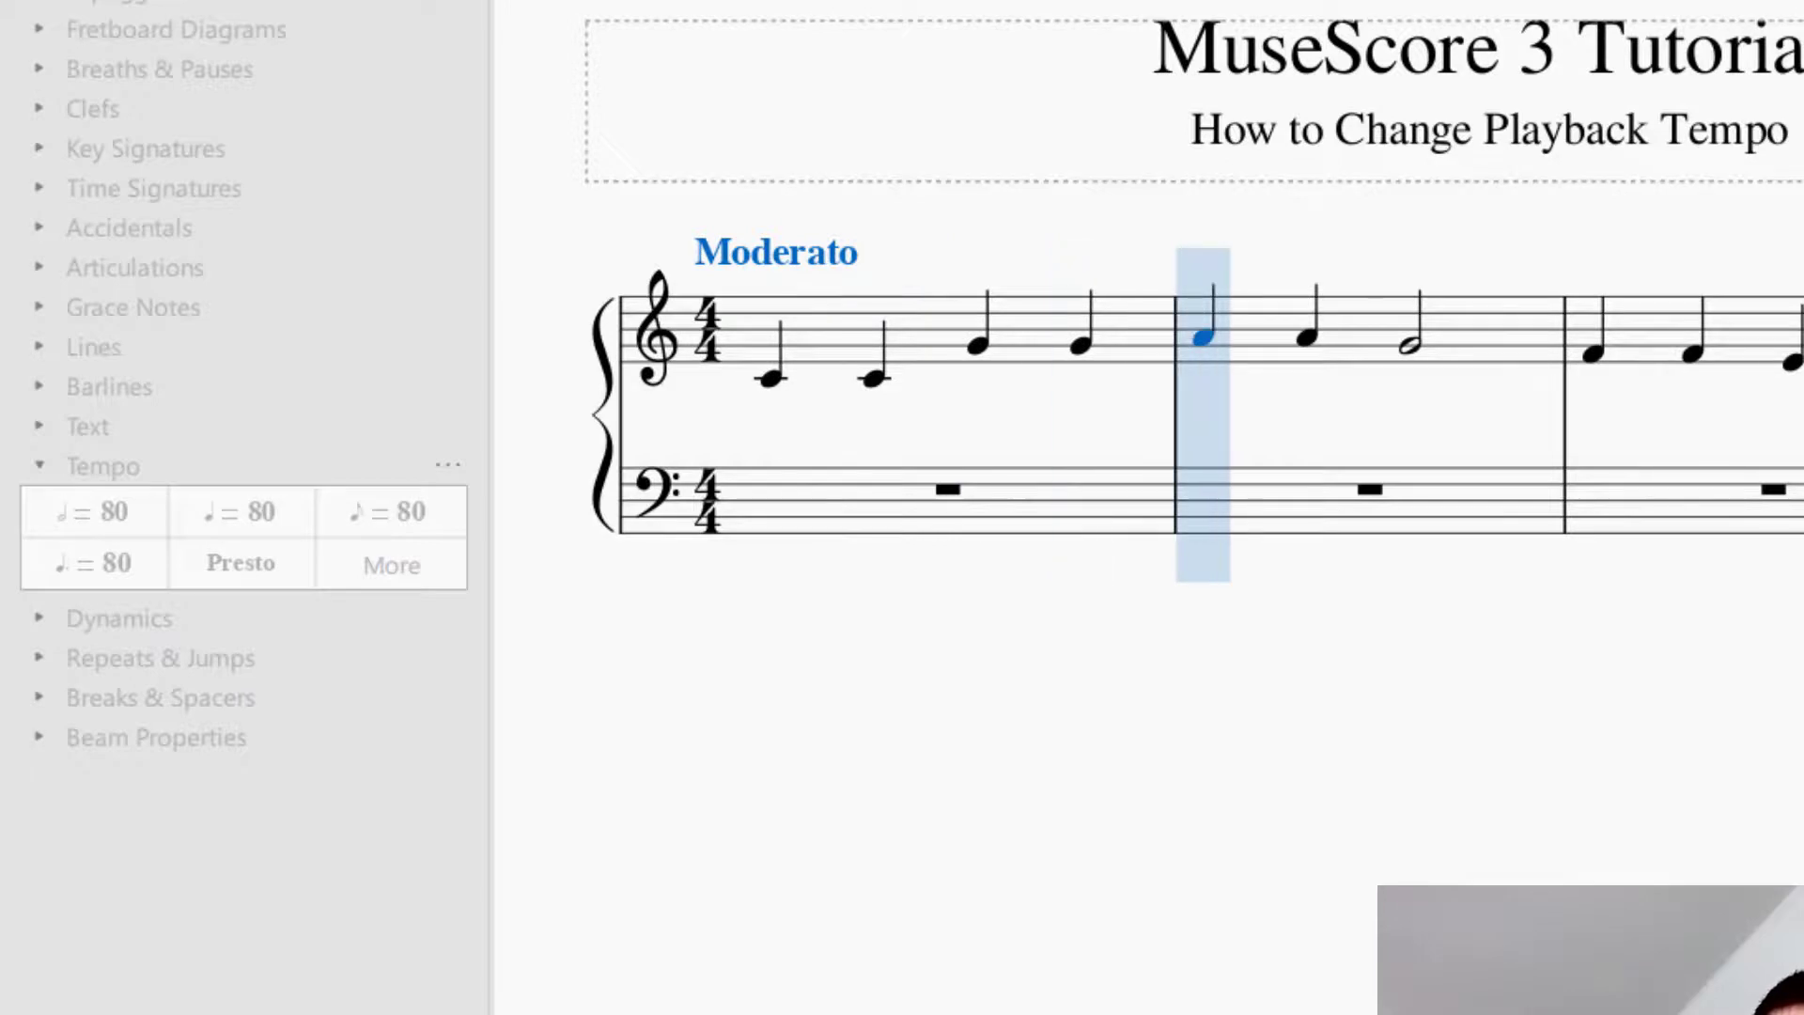
{"action": "key", "text": "space"}
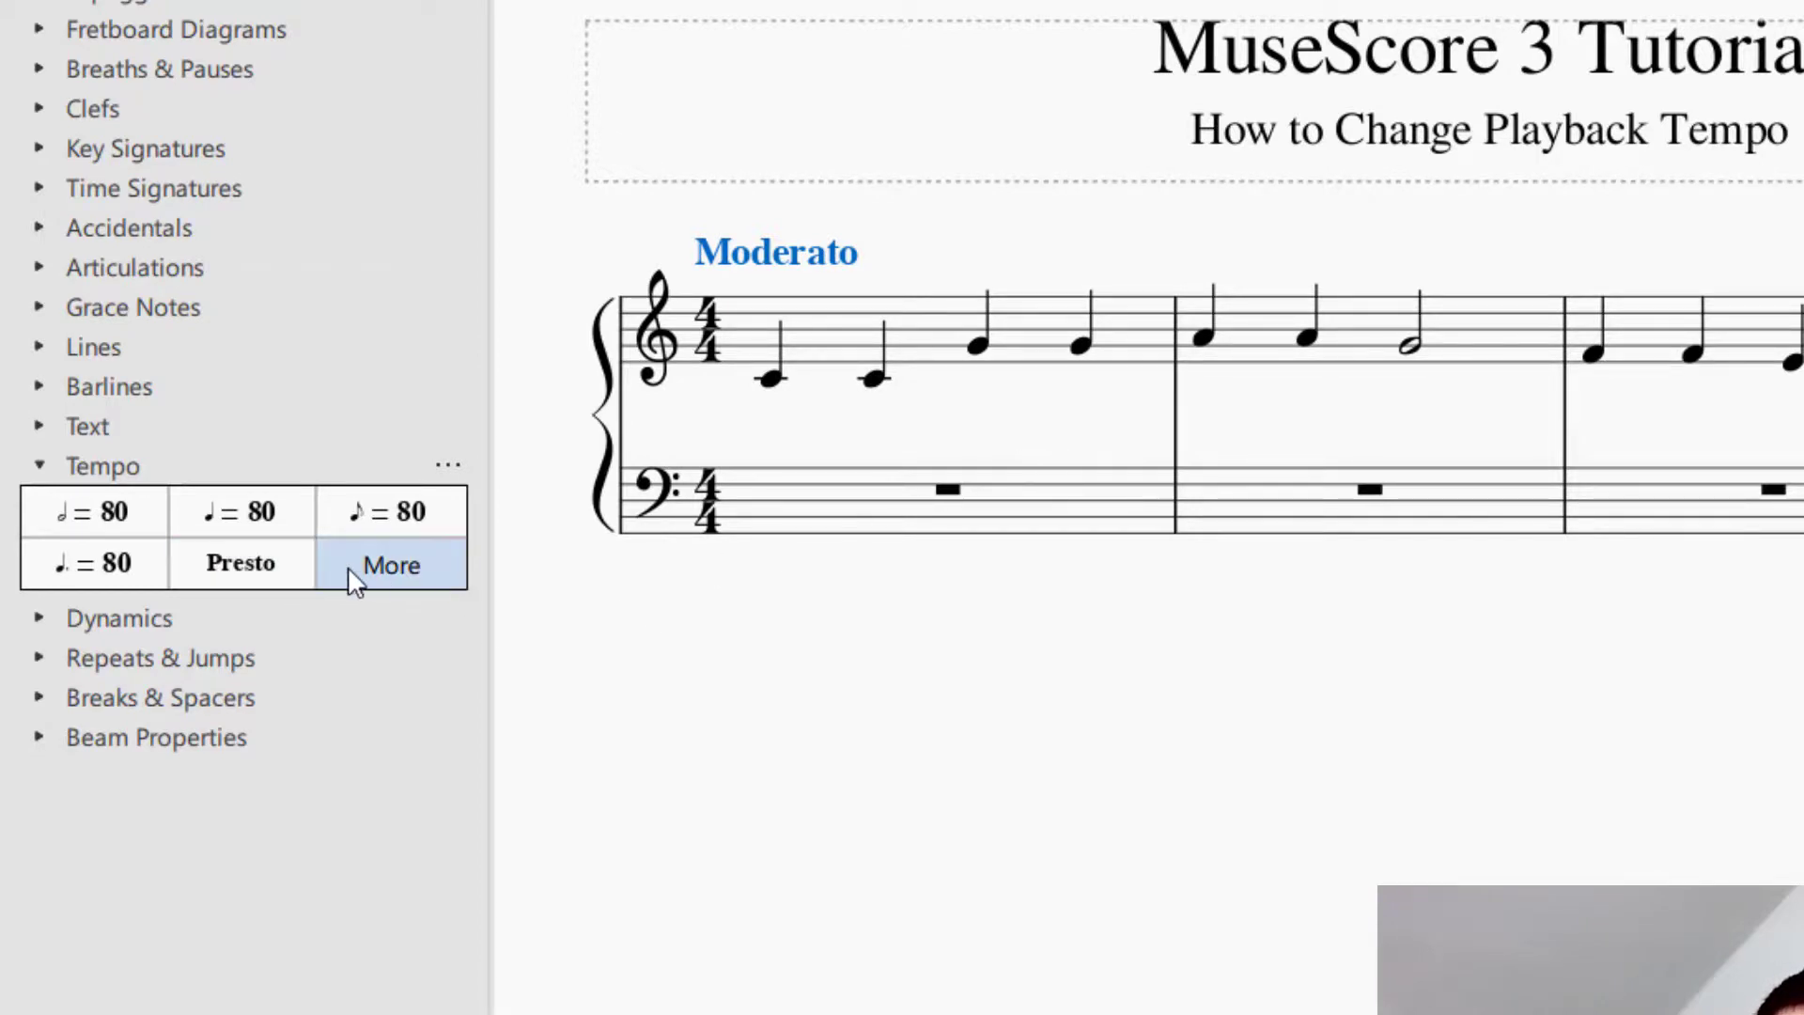
Add Vivace, Andante and Largo tempo markings at the first notes of the second, third and fourth measures respectively
{"action": "left_click", "coordinate": [1205, 339]}
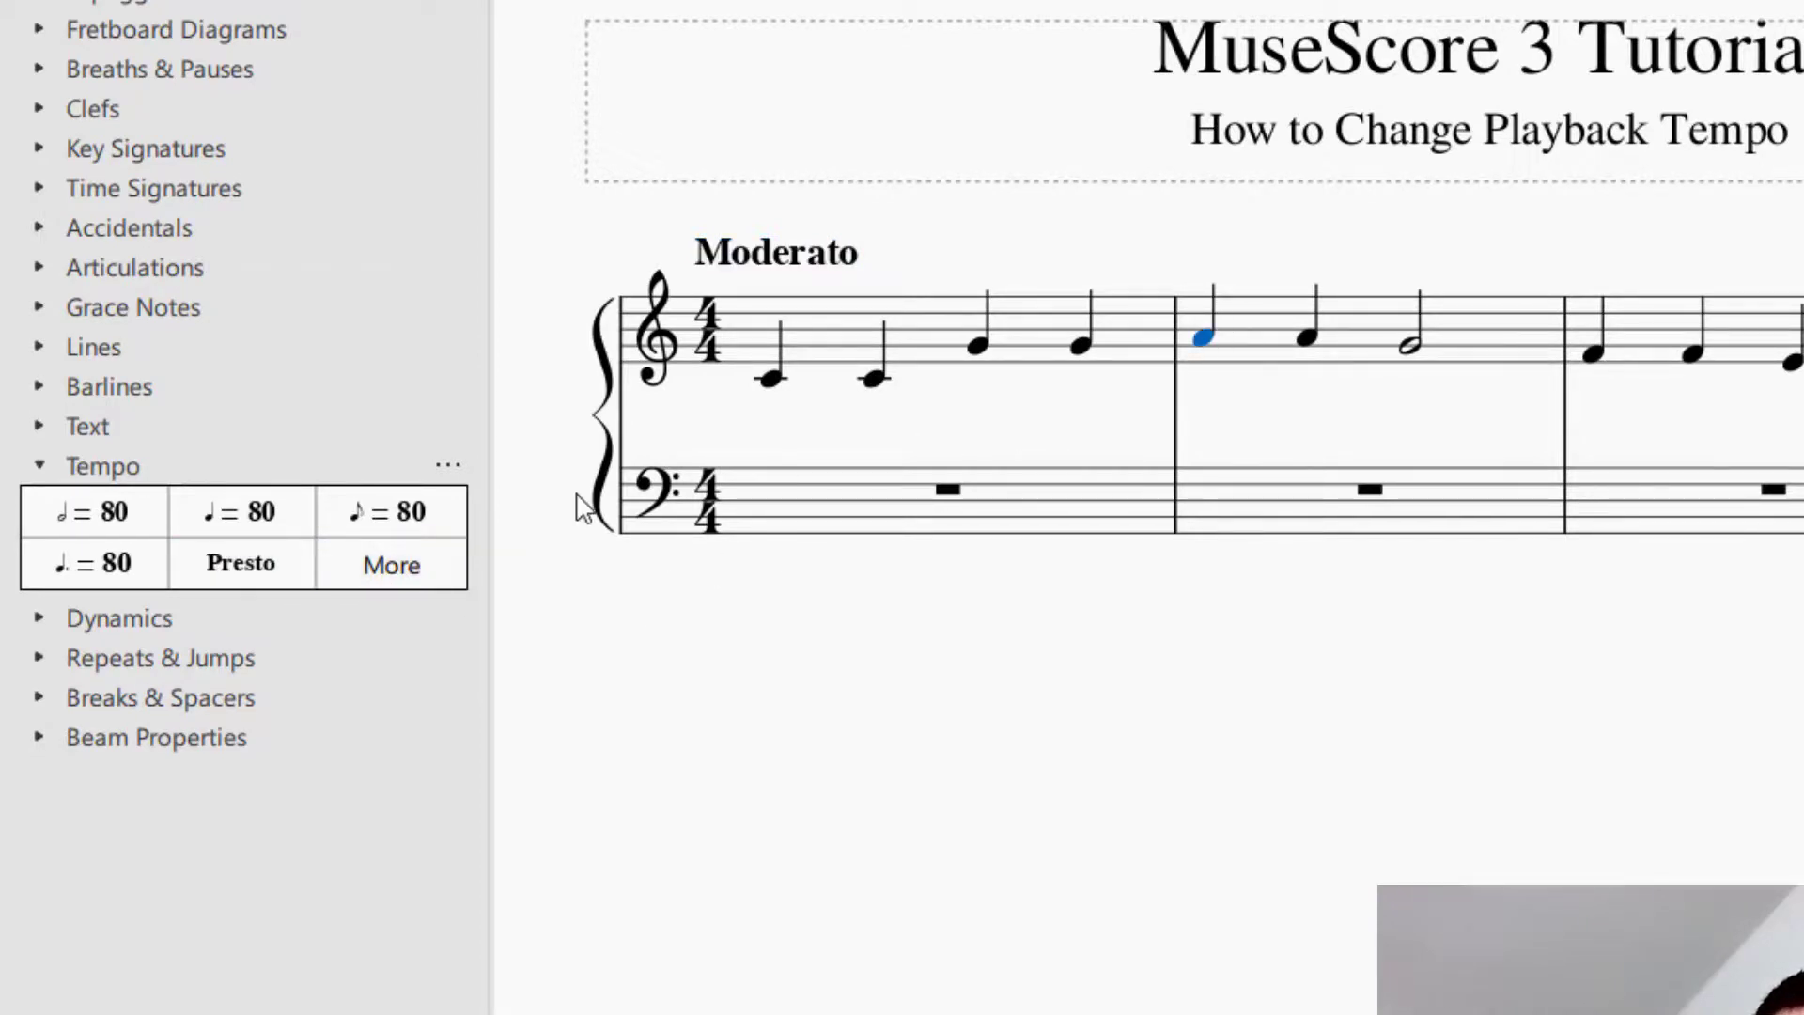
{"action": "left_click", "coordinate": [414, 567]}
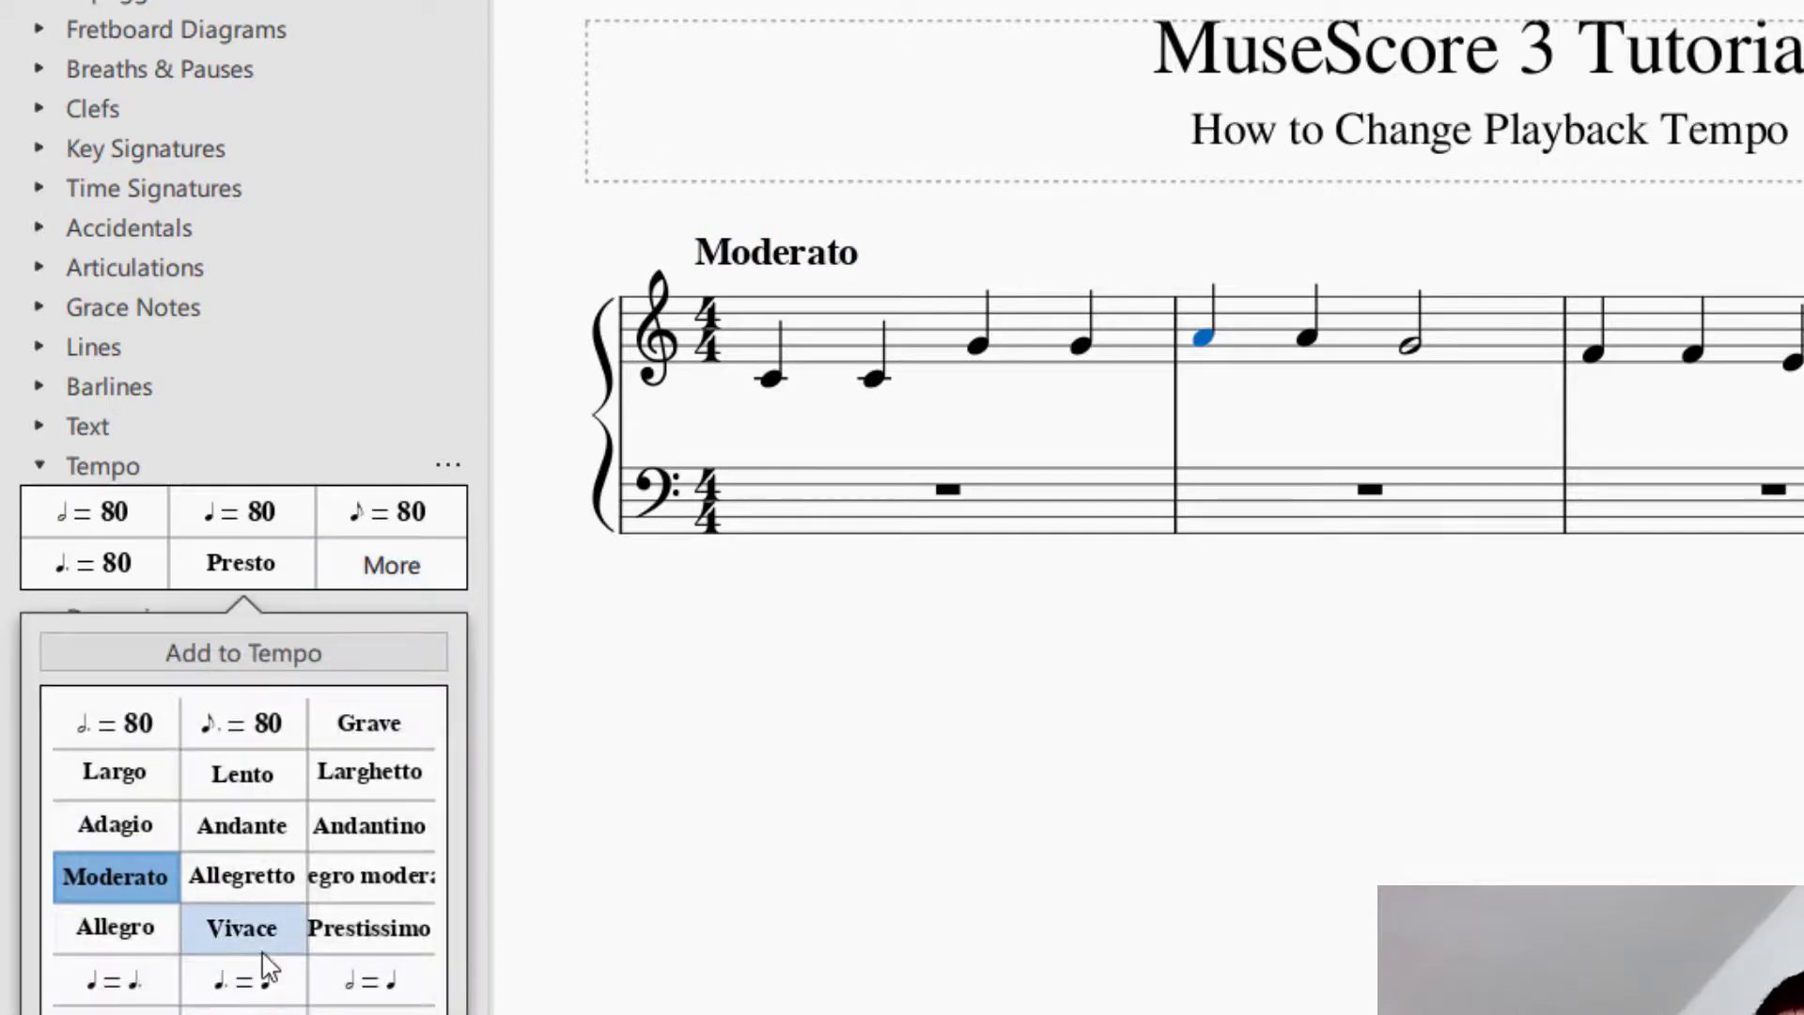
{"action": "left_click", "coordinate": [262, 935]}
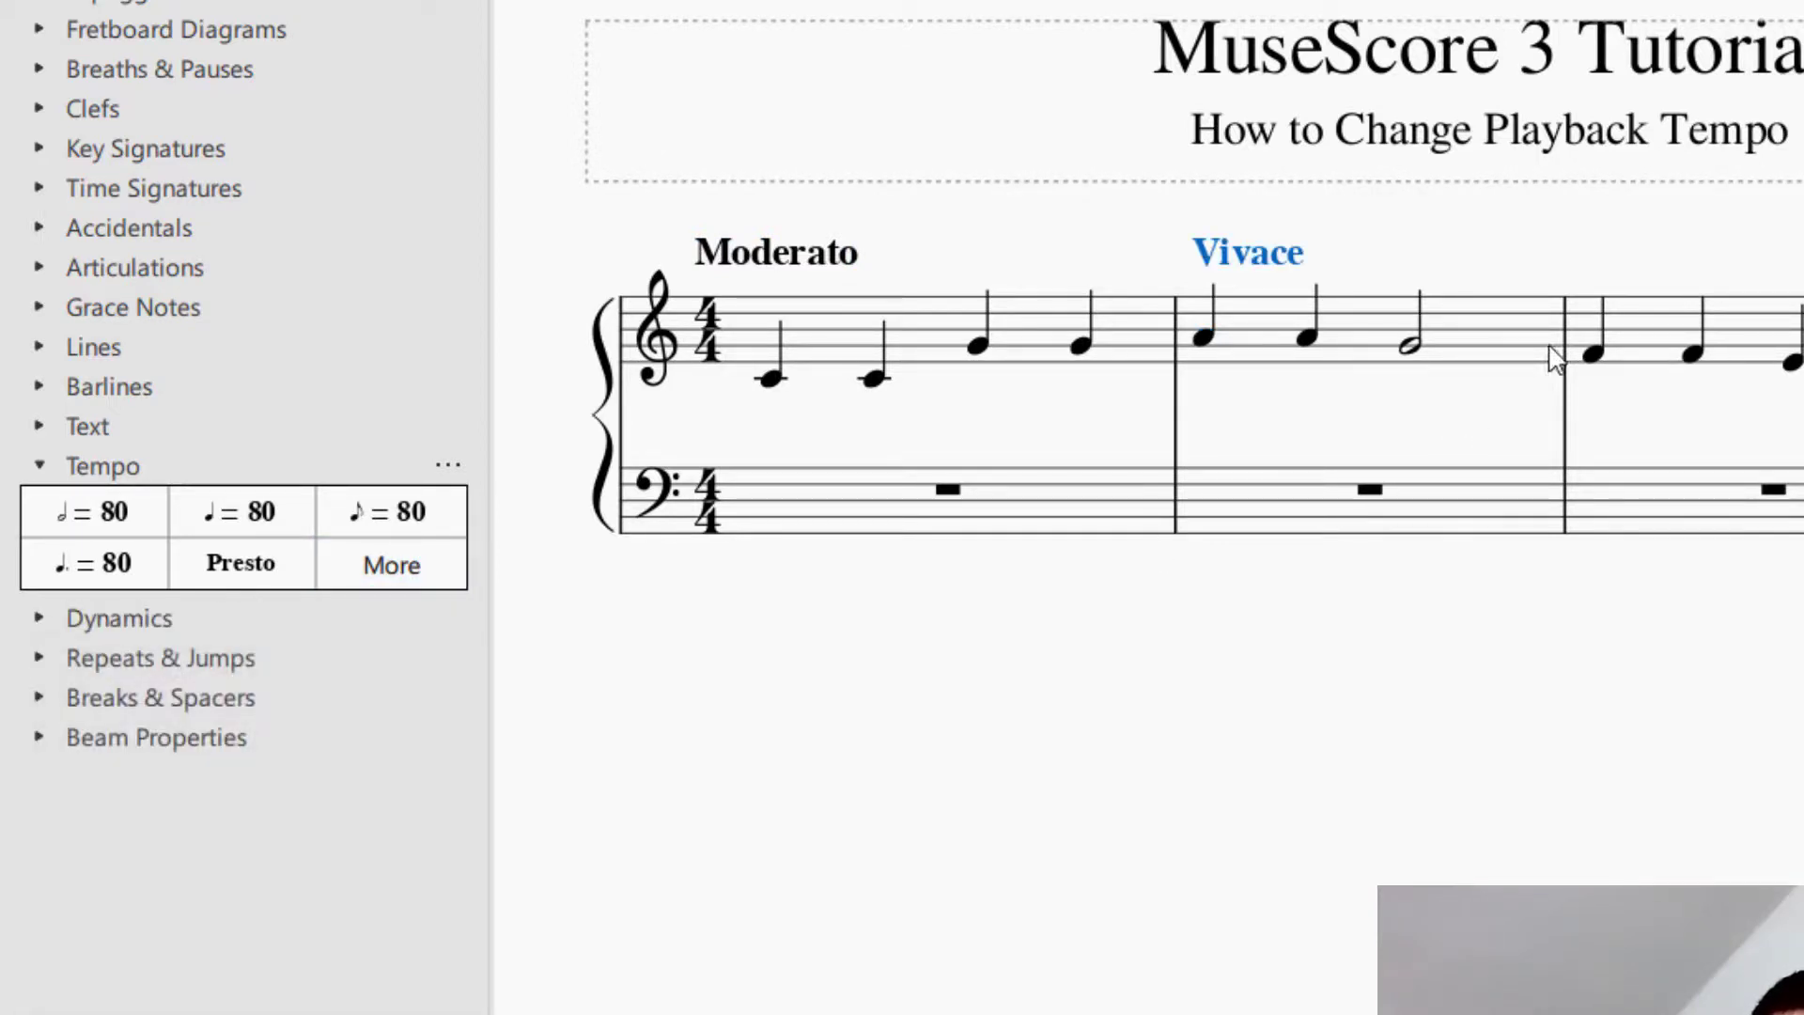
{"action": "left_click", "coordinate": [1598, 356]}
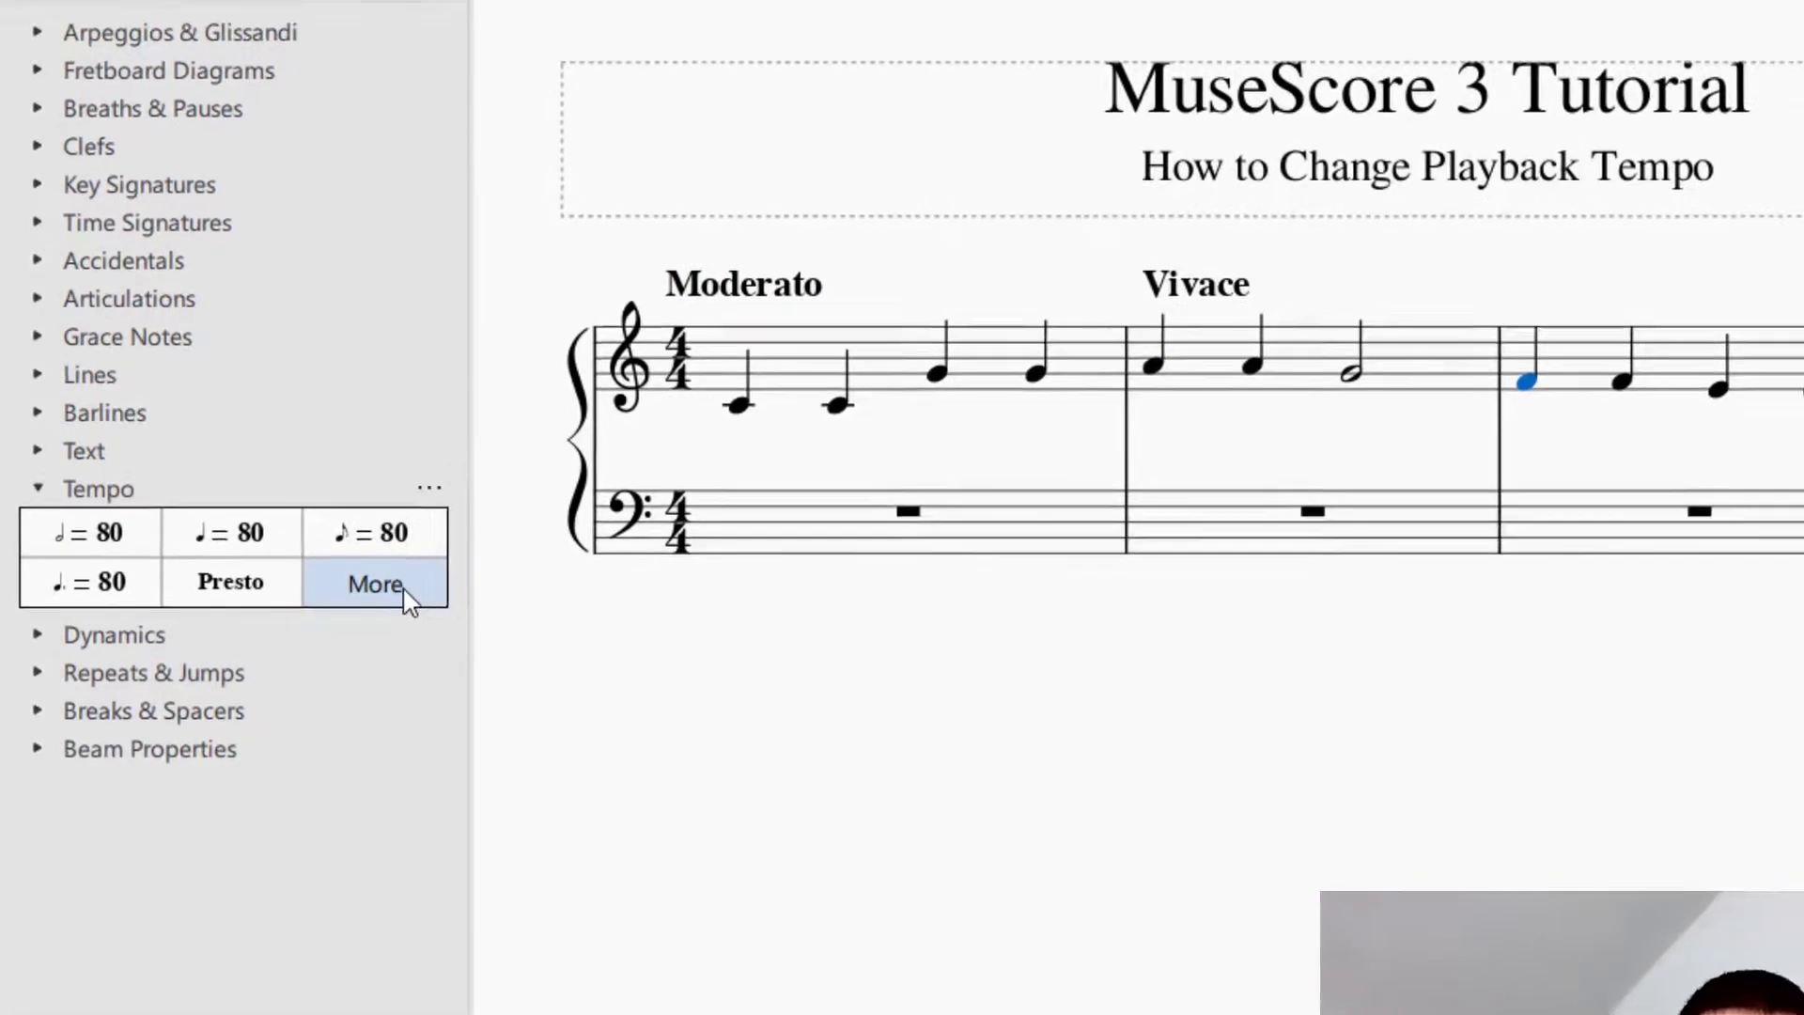
{"action": "left_click", "coordinate": [392, 565]}
{"action": "left_click", "coordinate": [186, 862]}
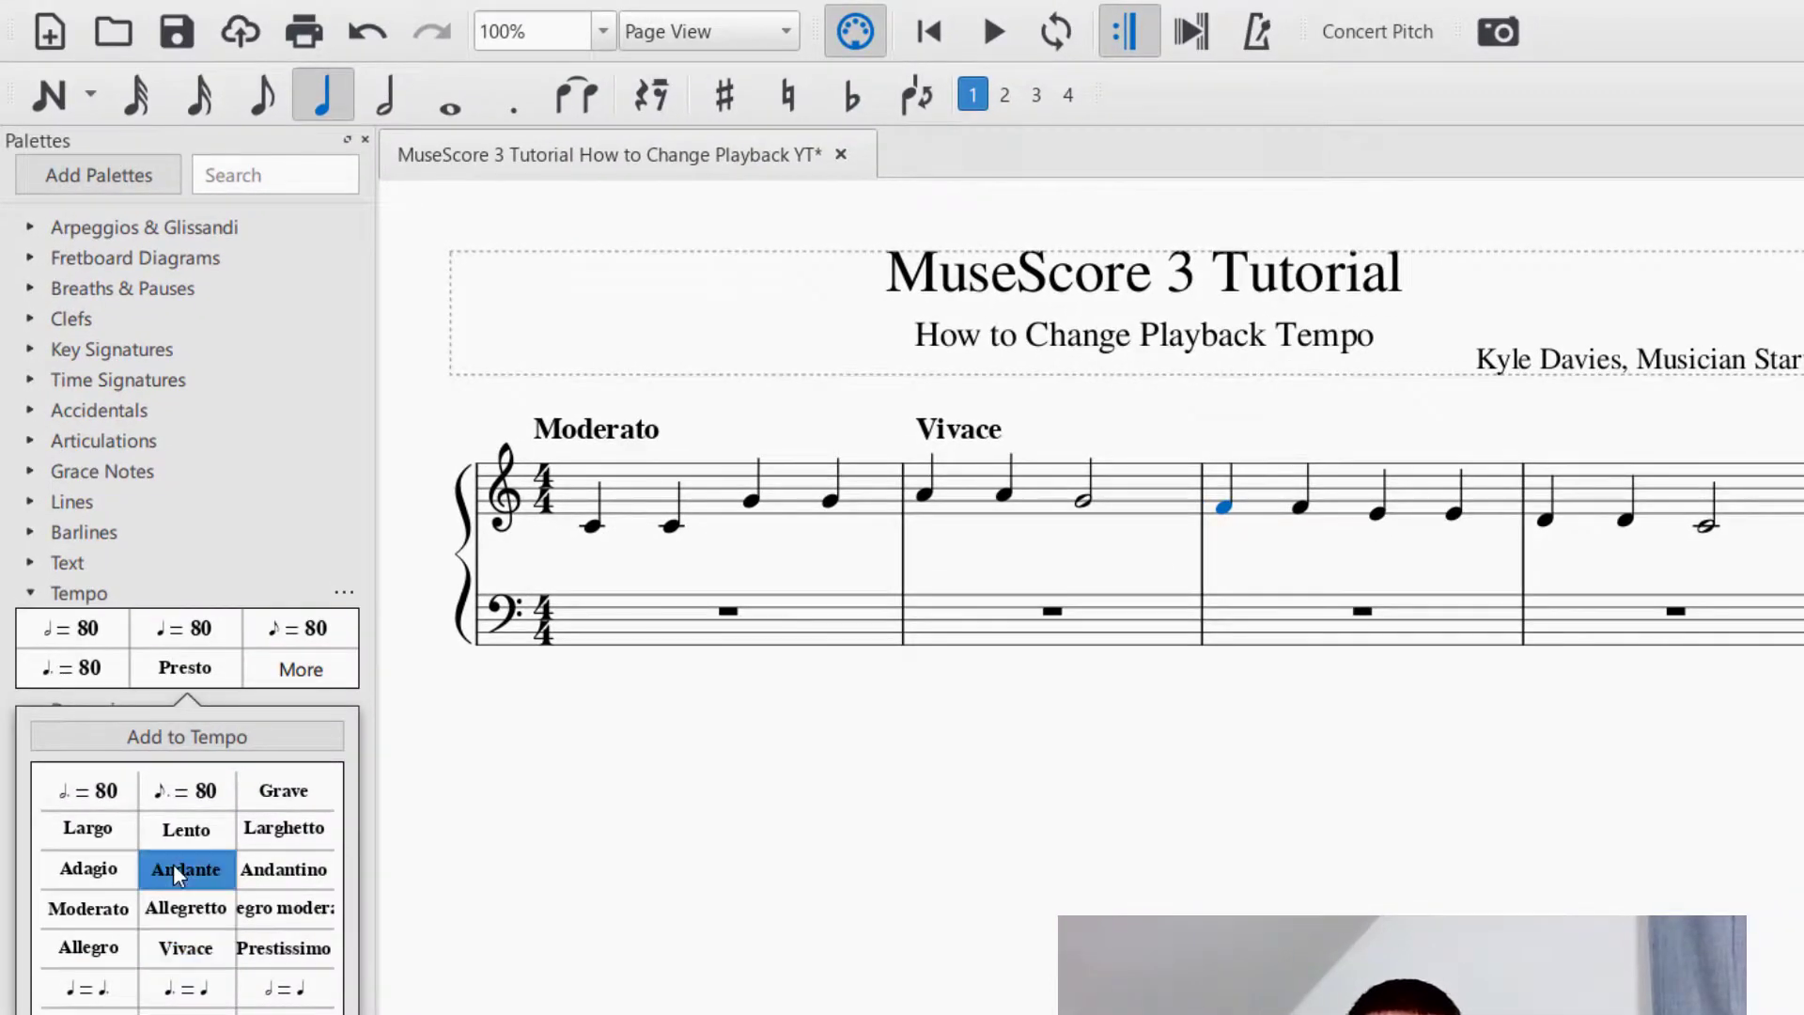
{"action": "left_click", "coordinate": [1543, 520]}
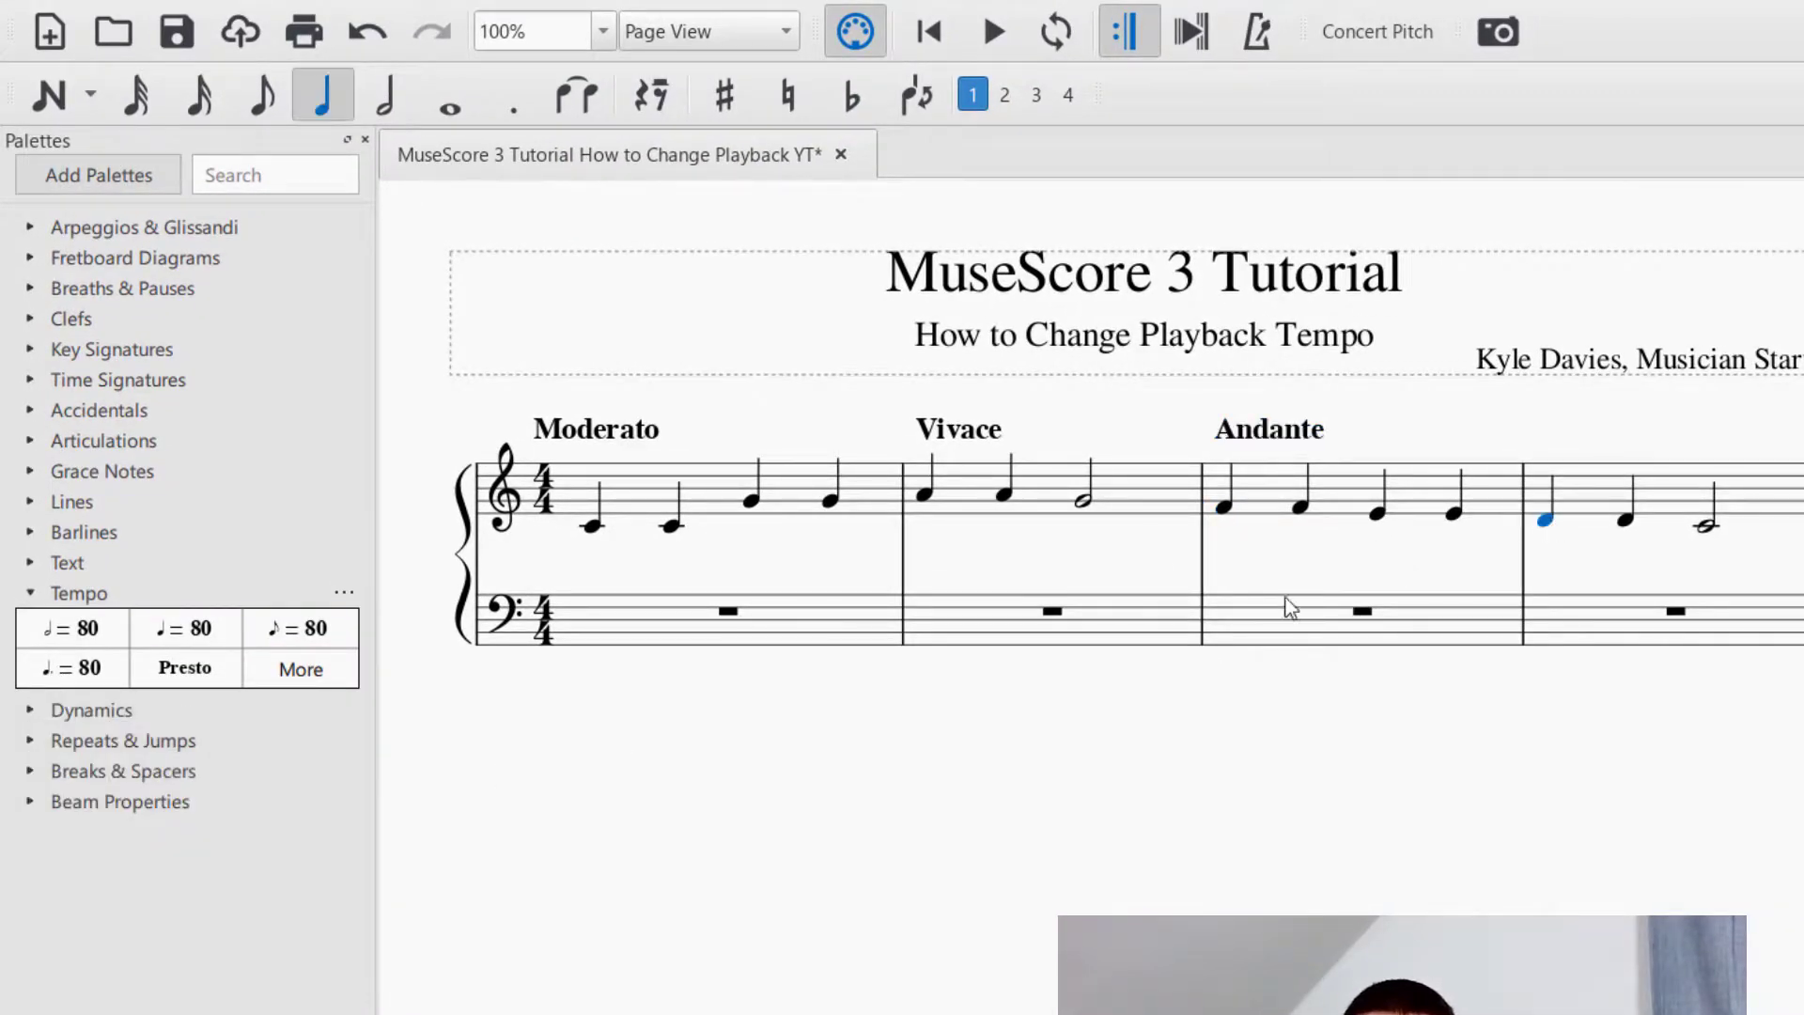
{"action": "left_click", "coordinate": [307, 683]}
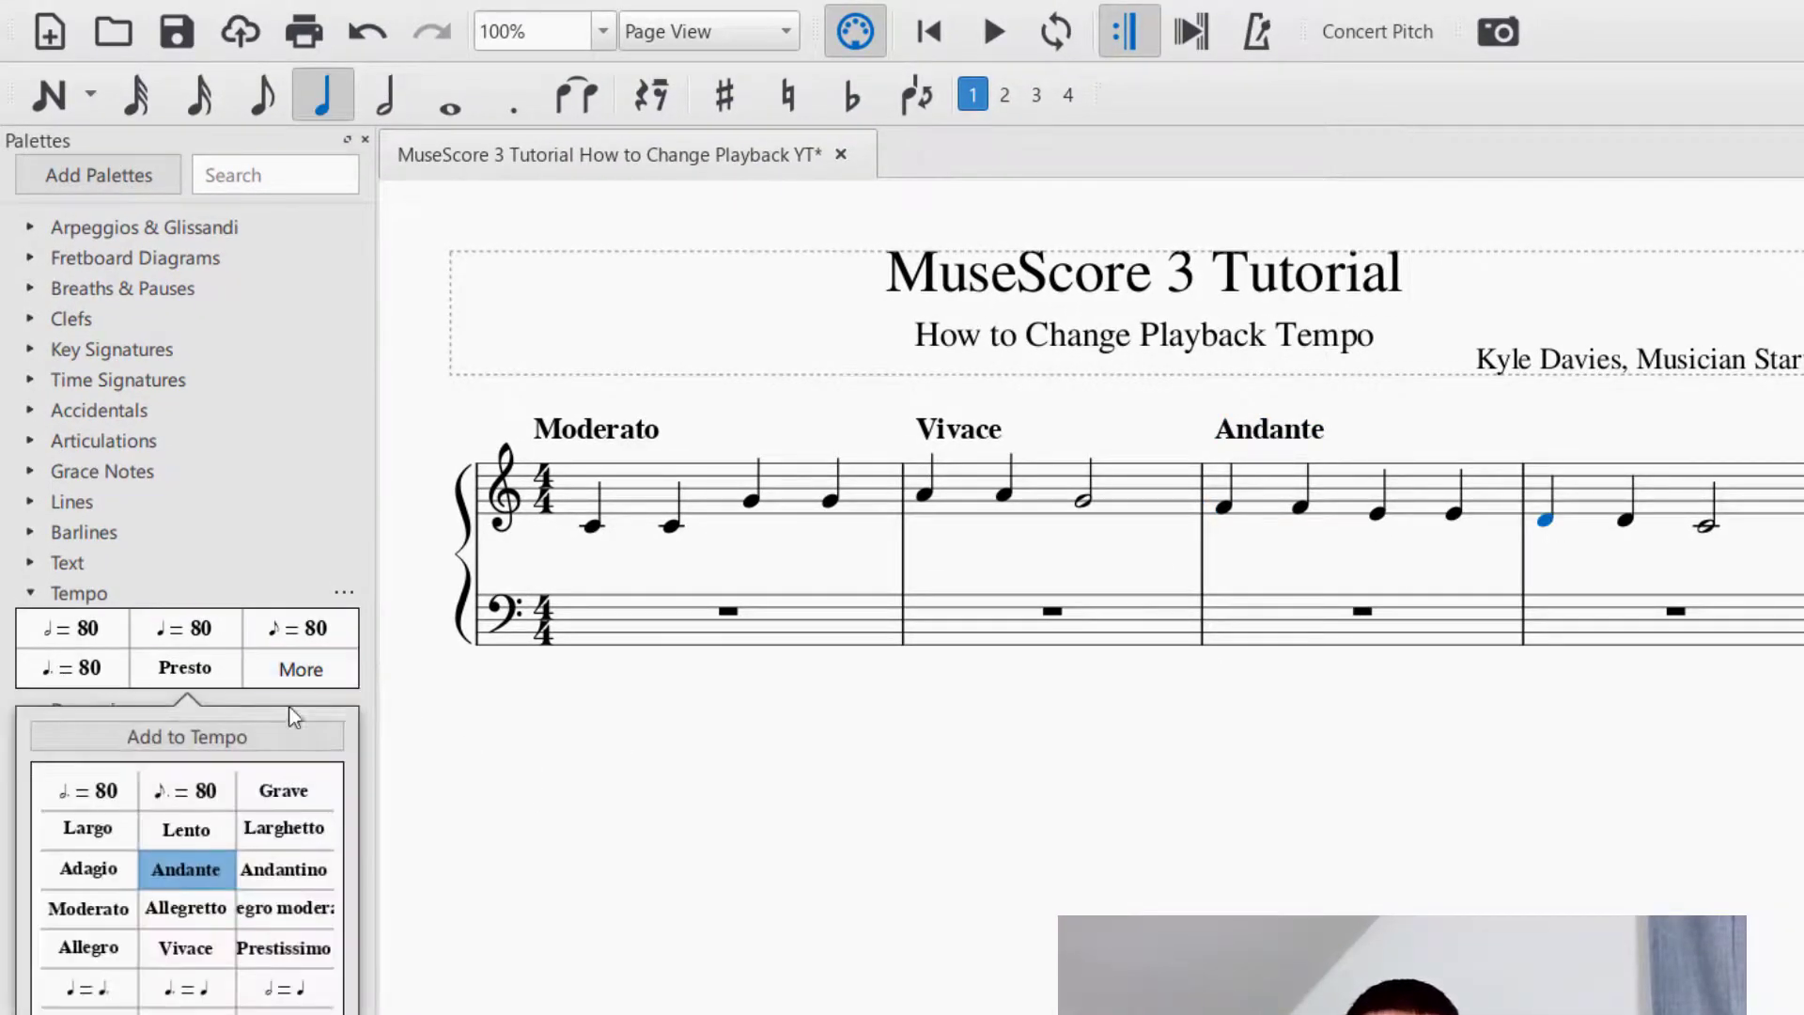
{"action": "left_click", "coordinate": [67, 812]}
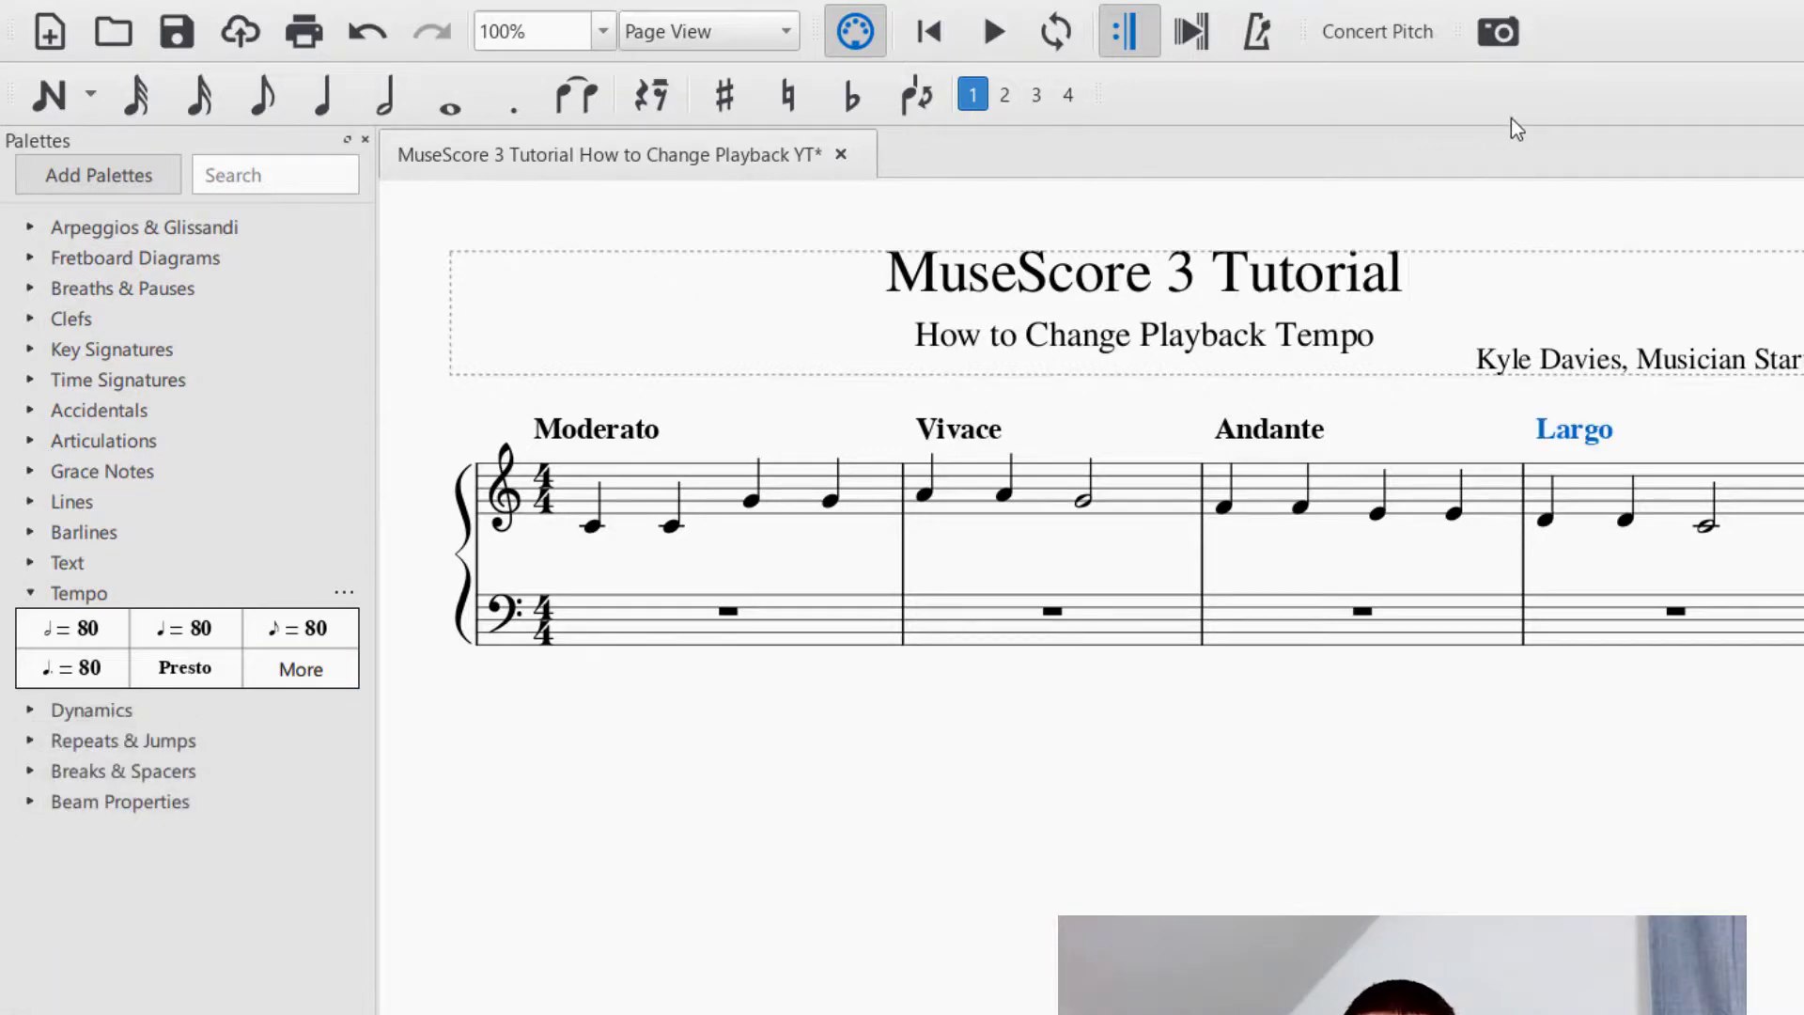
Play the score from the beginning to hear the Moderato, Vivace, Andante and Largo tempos
{"action": "left_click", "coordinate": [928, 31]}
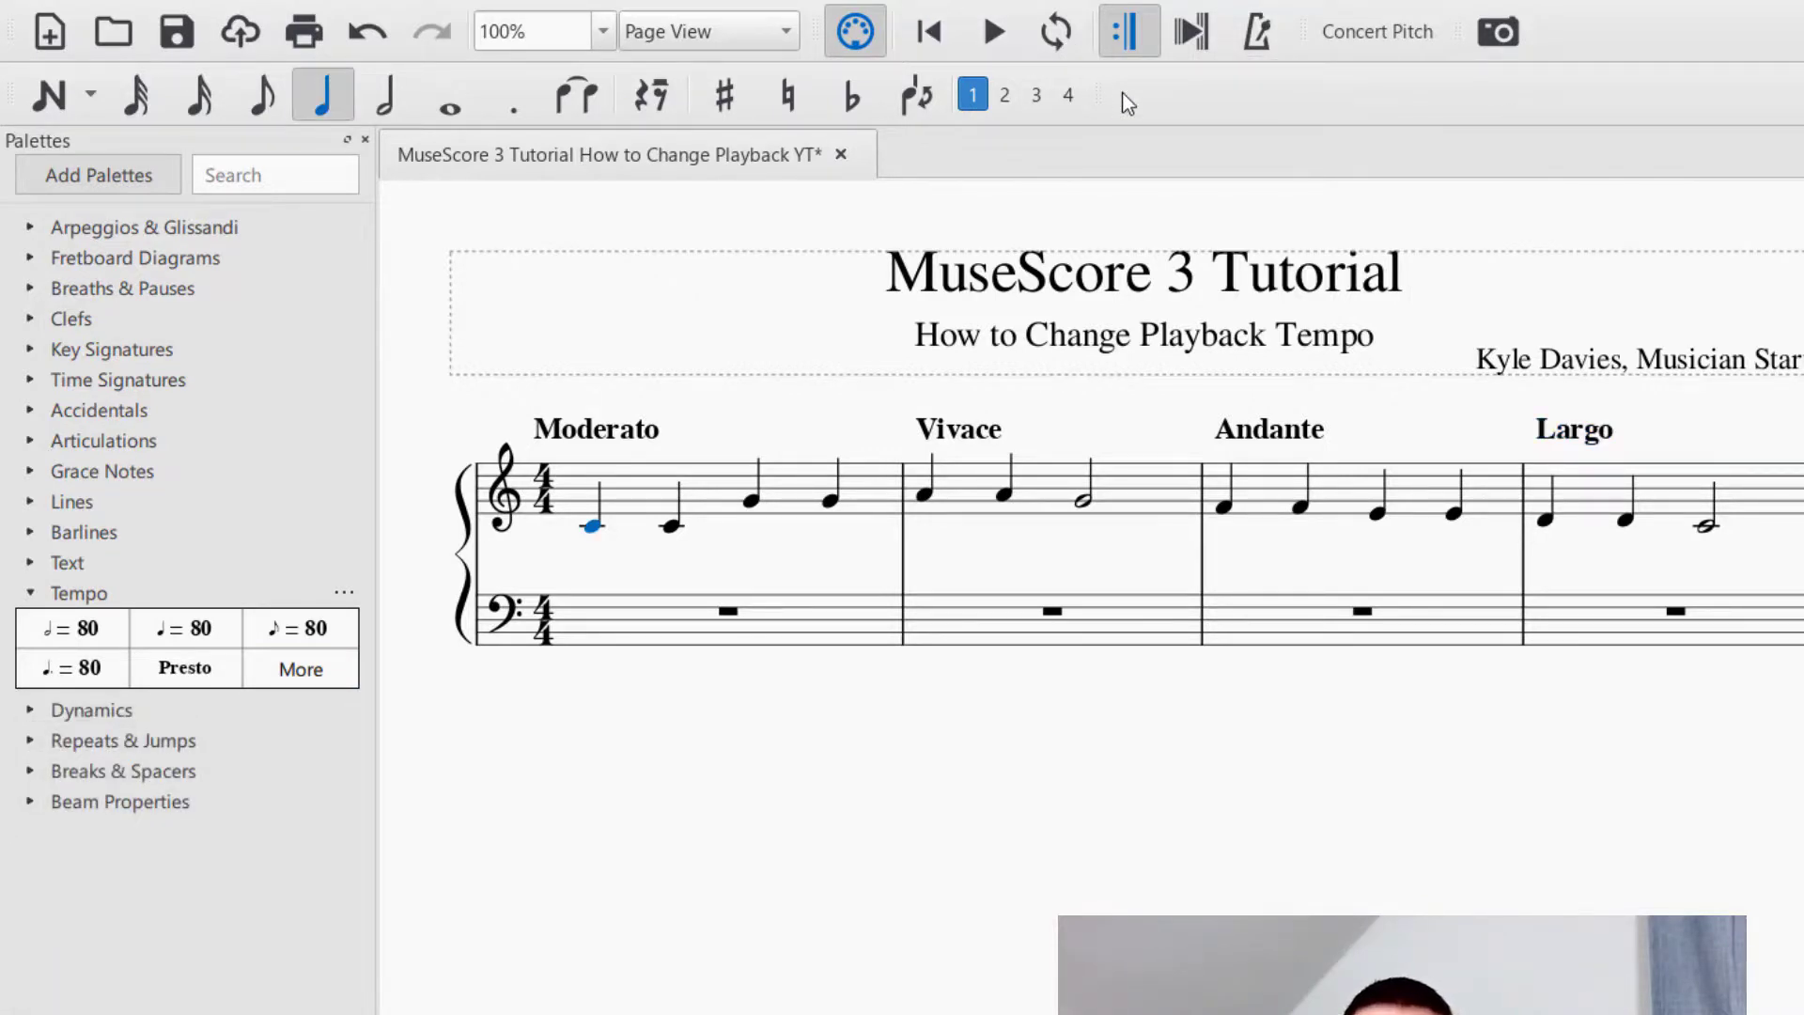
{"action": "left_click", "coordinate": [991, 33]}
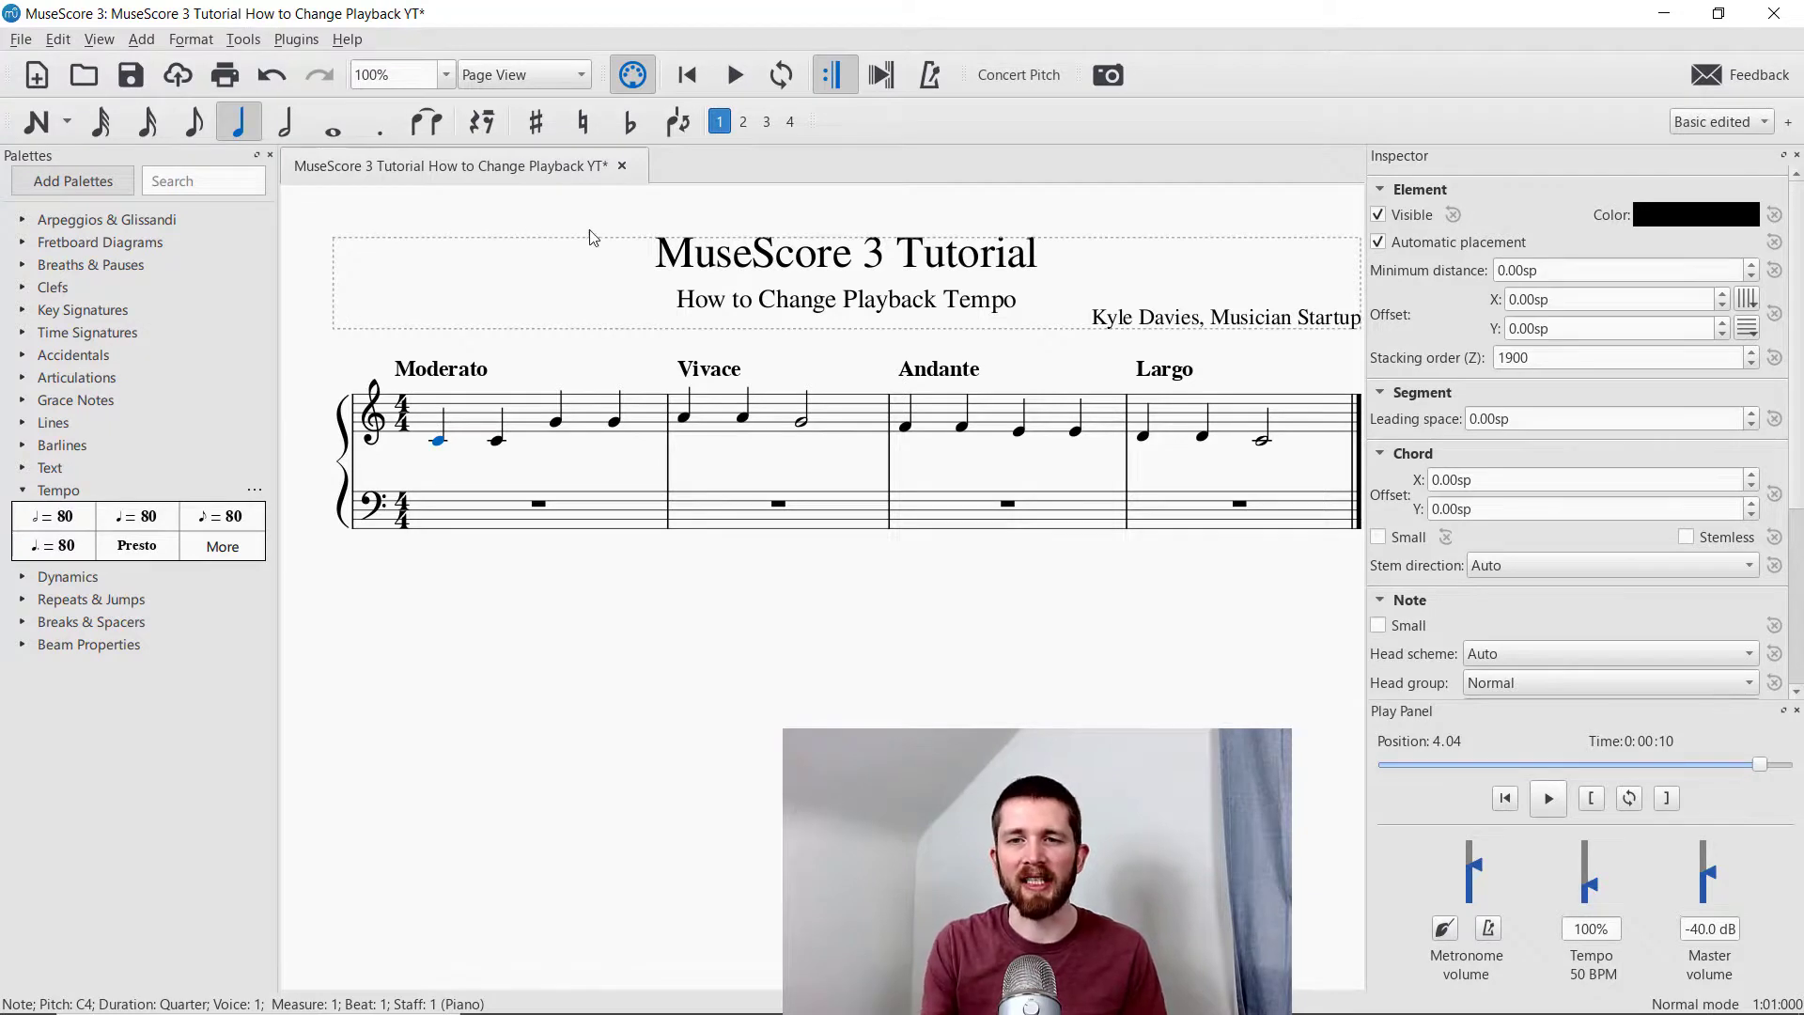
Delete the Largo, Andante and Vivace tempo markings and clear the selection
{"action": "left_click", "coordinate": [1170, 374]}
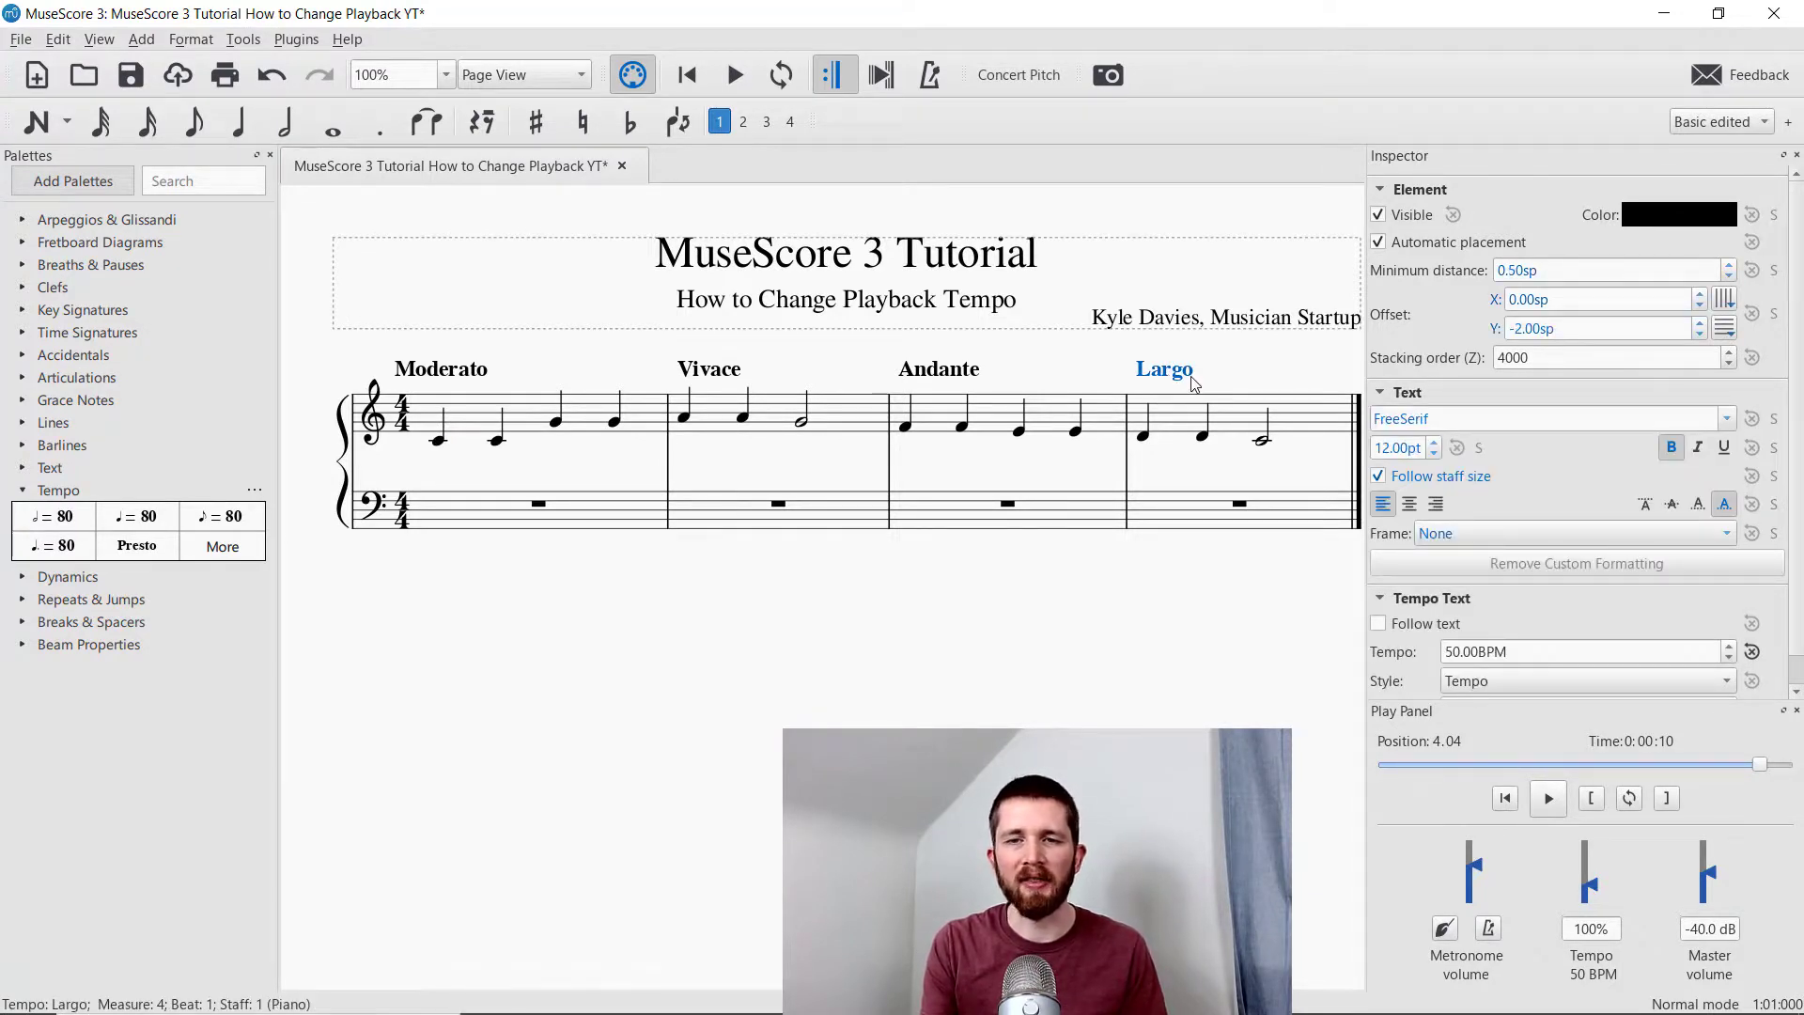
{"action": "key", "text": "Delete"}
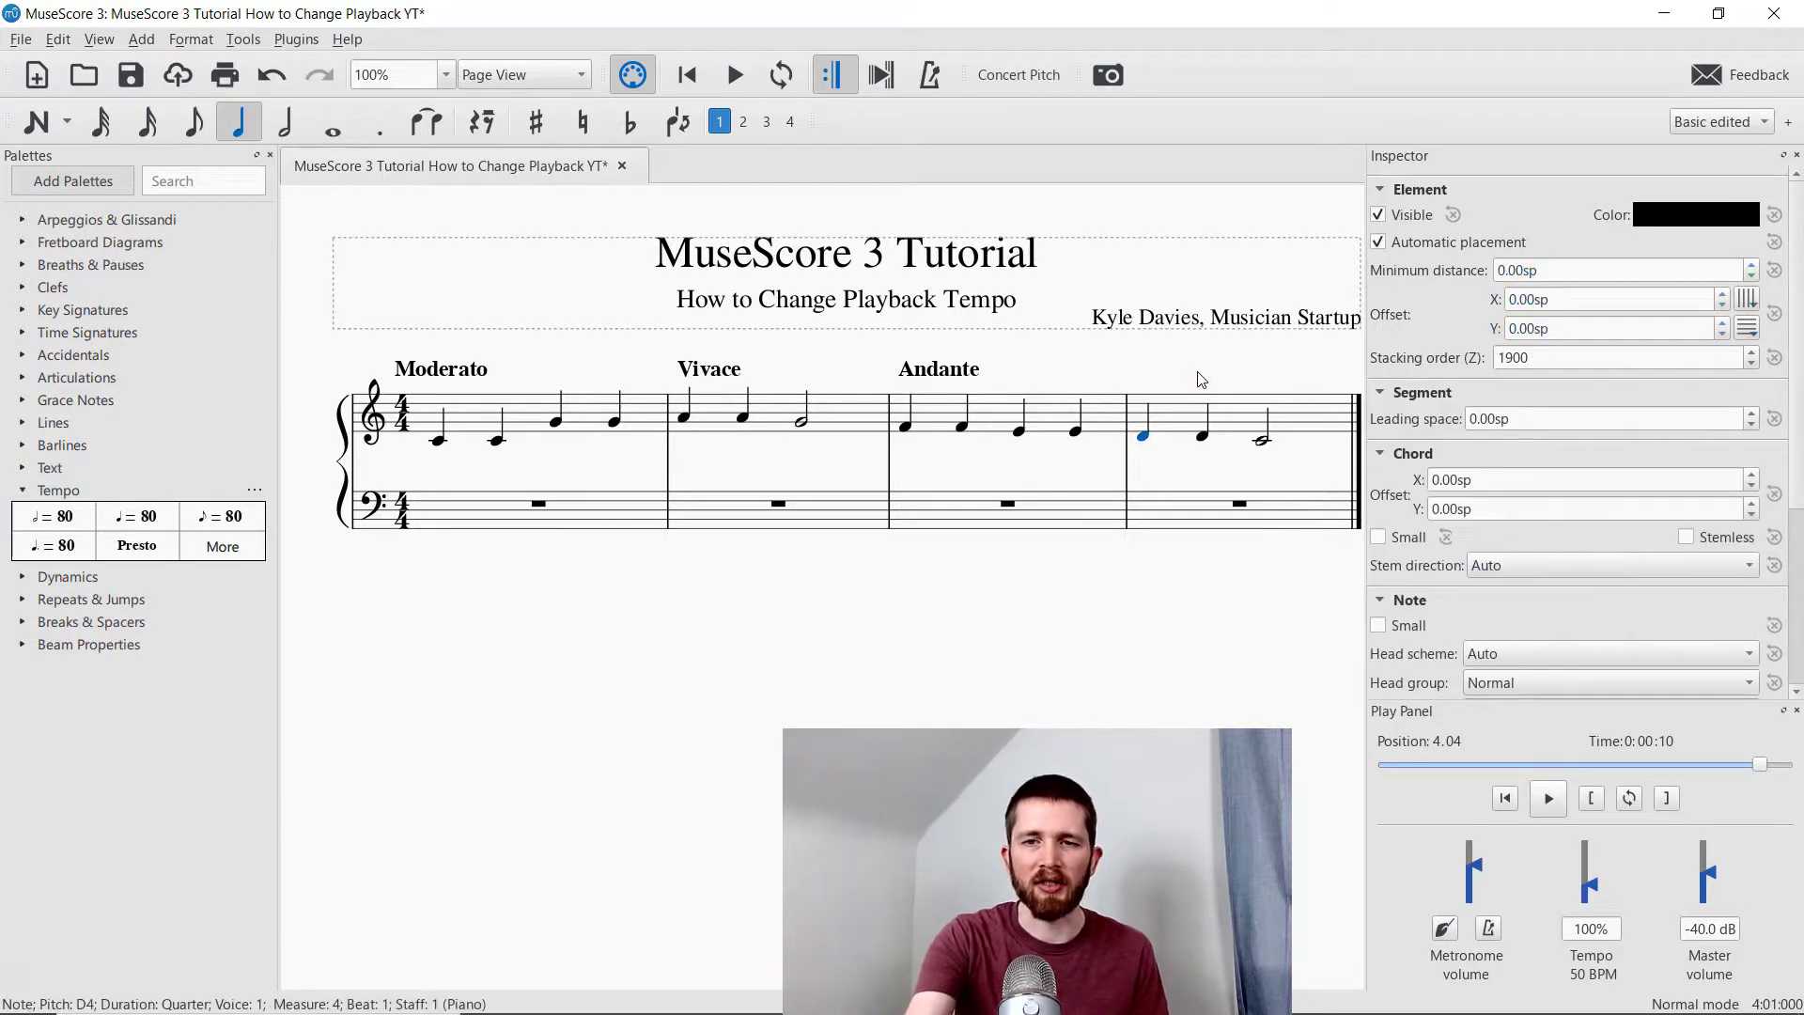
{"action": "left_click", "coordinate": [928, 377]}
{"action": "key", "text": "Delete"}
{"action": "left_click", "coordinate": [722, 372]}
{"action": "key", "text": "Delete"}
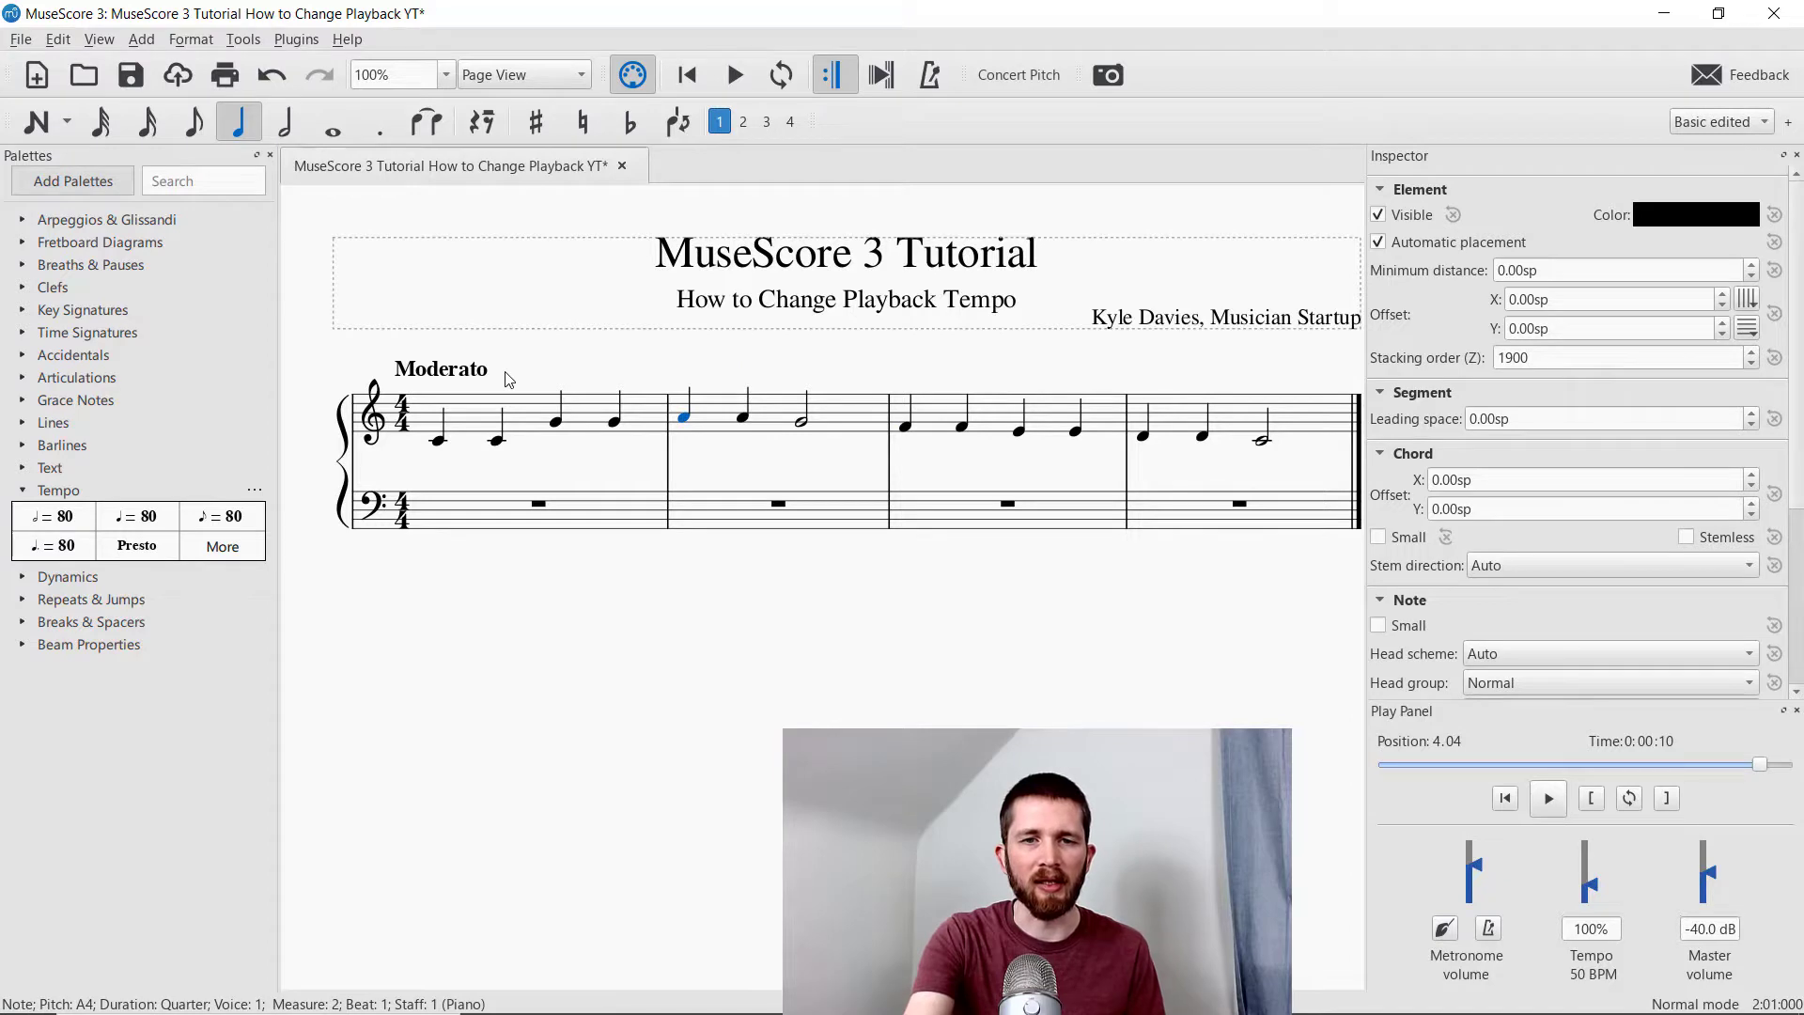
{"action": "key", "text": "Escape"}
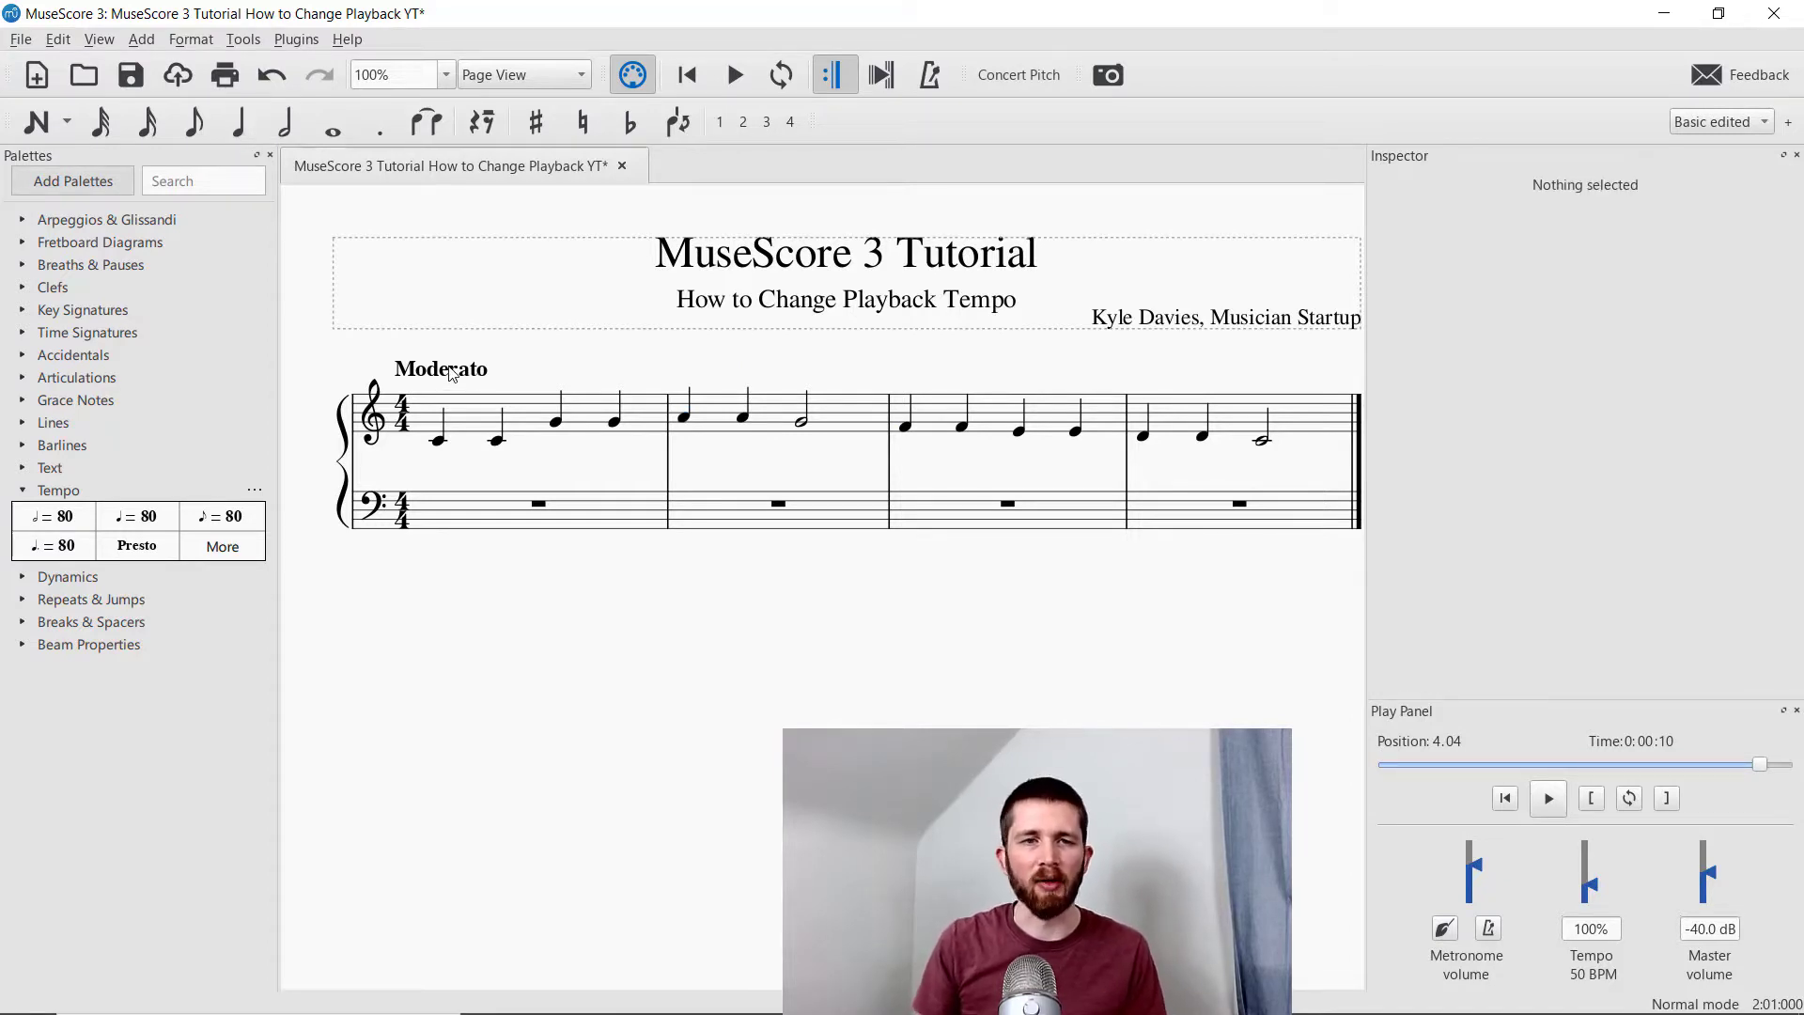
{"action": "left_click", "coordinate": [100, 39]}
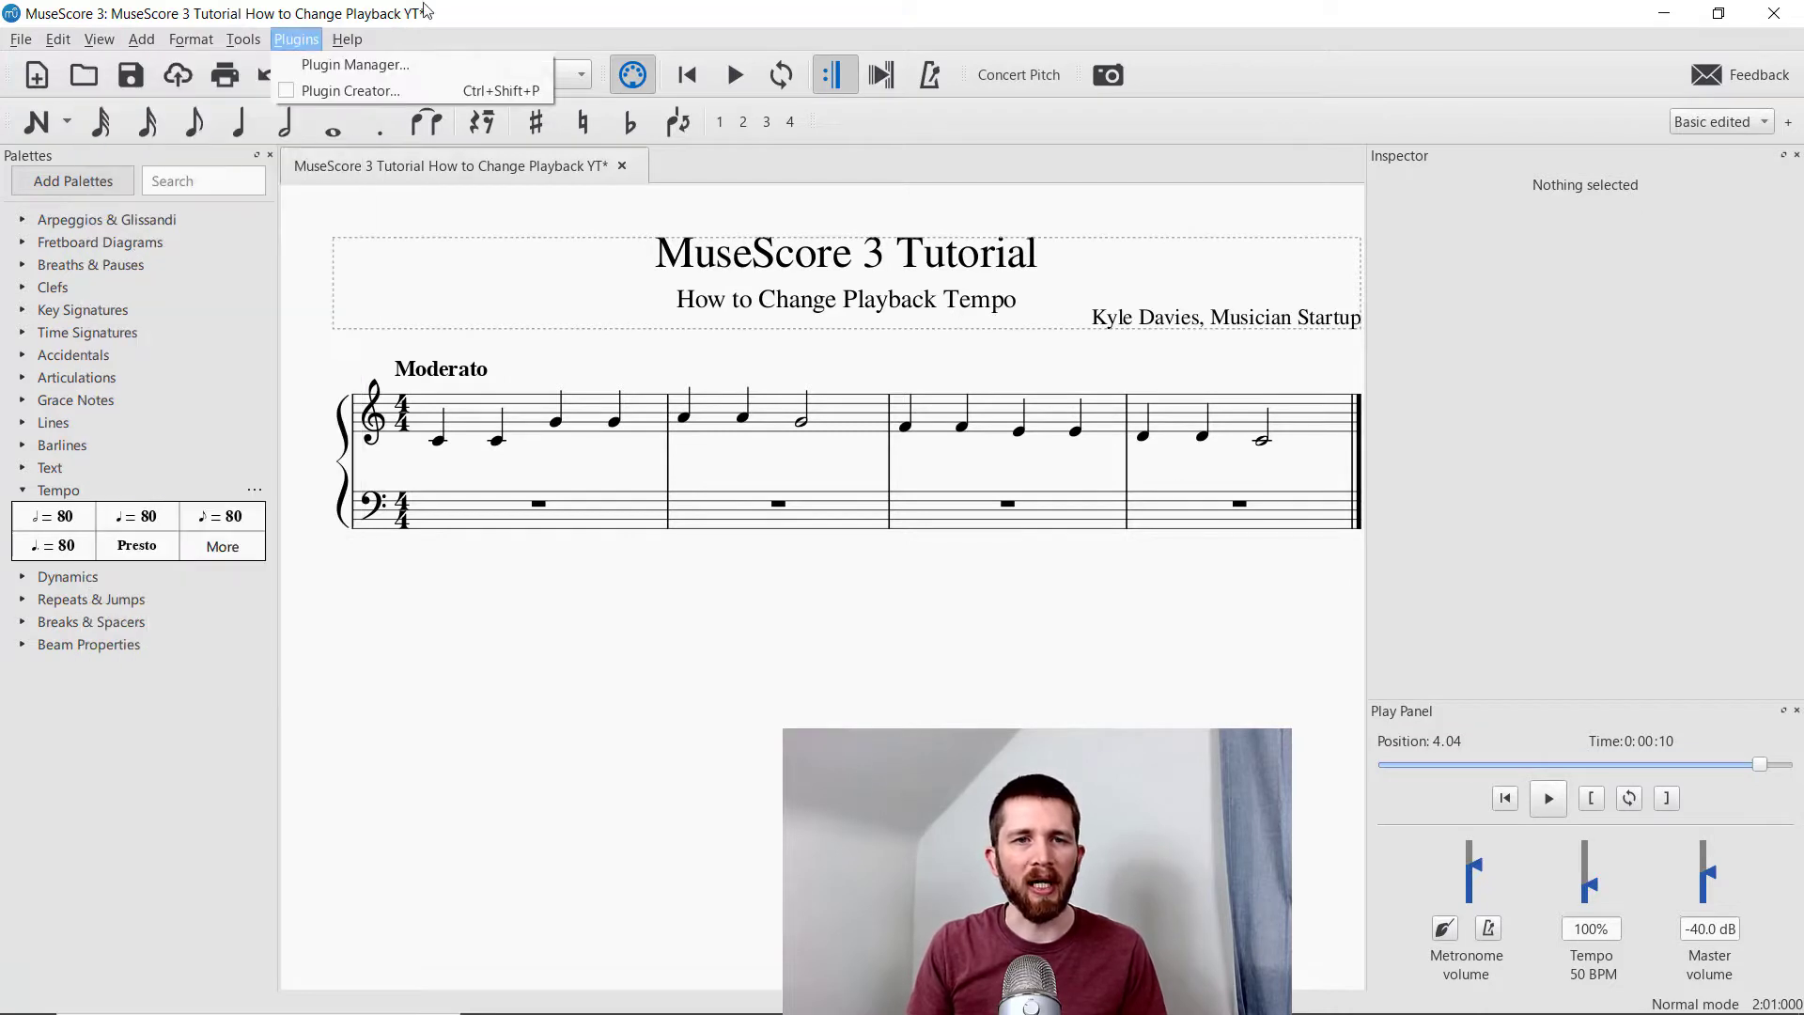
{"action": "key", "text": "Escape"}
{"action": "key", "text": "Escape"}
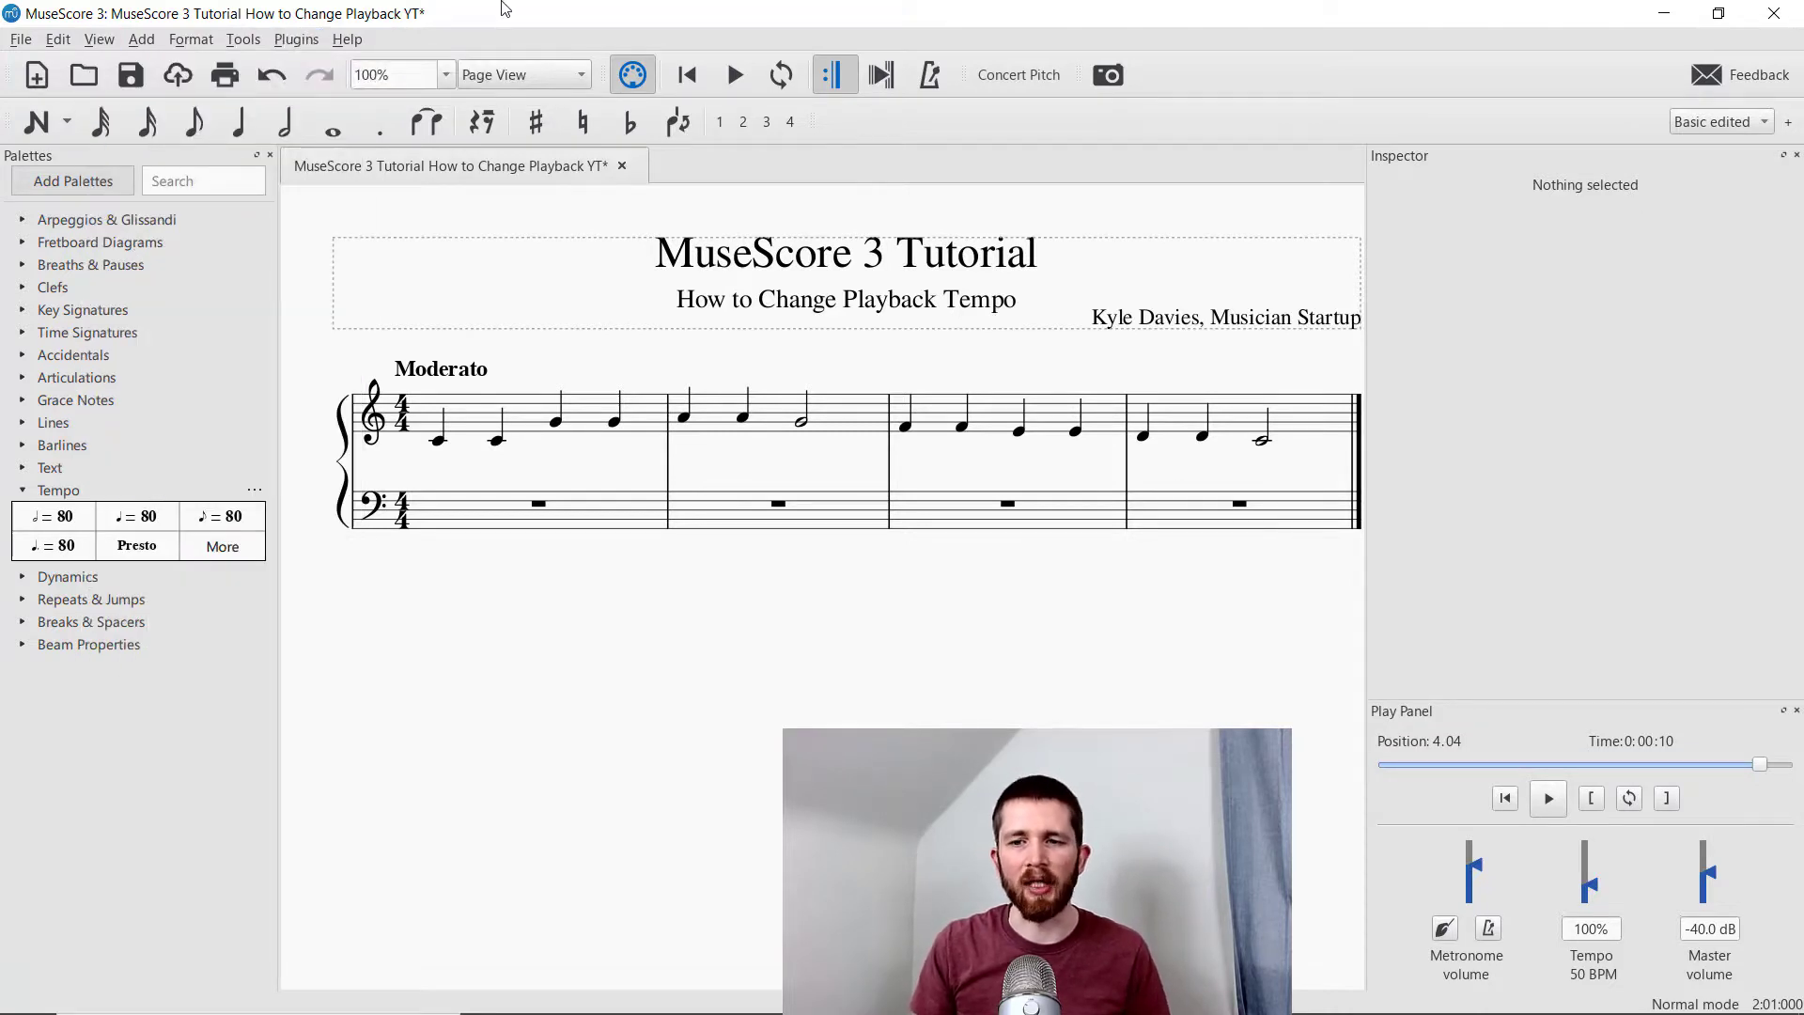